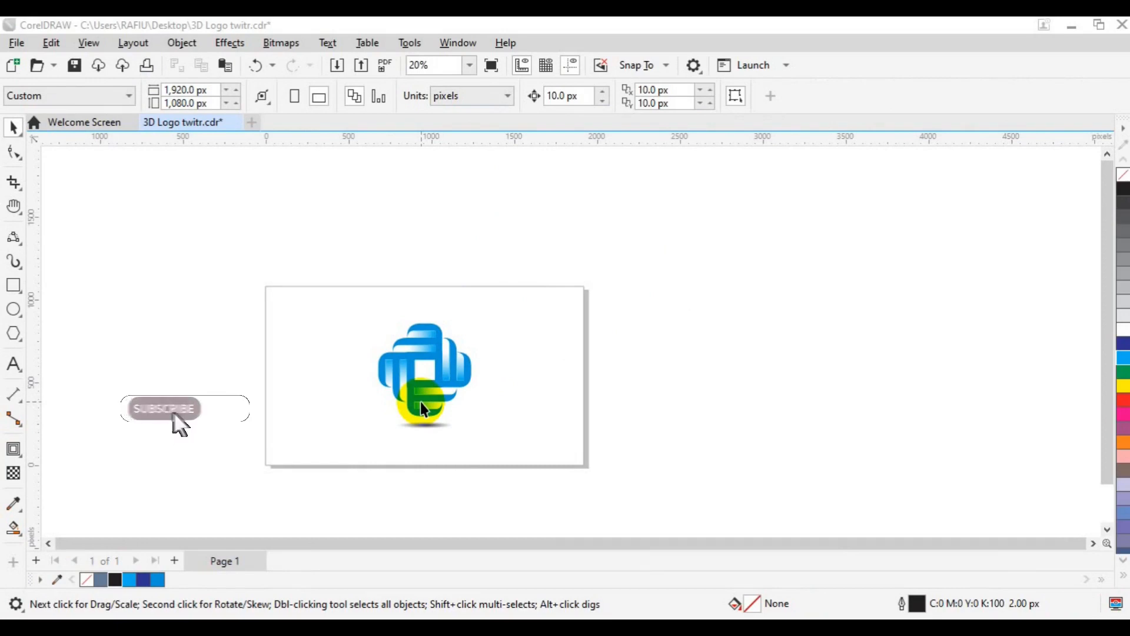
# Step: Move the finished logo off the page to the empty area on its right and deselect it
pyautogui.click(421, 402)
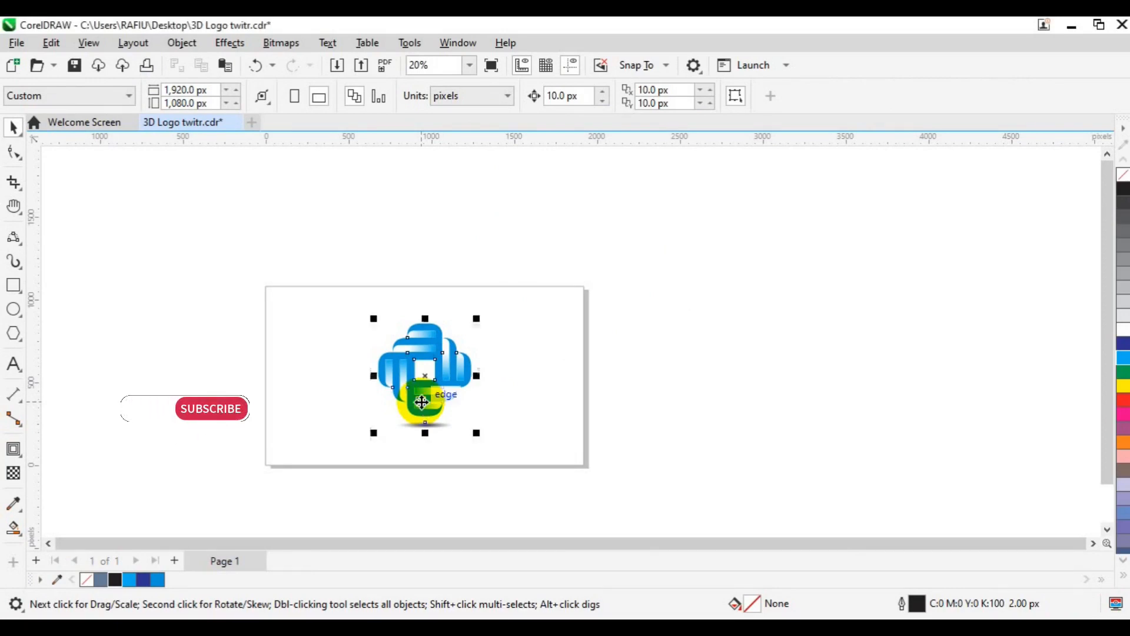
pyautogui.moveTo(422, 402); pyautogui.dragTo(778, 365)
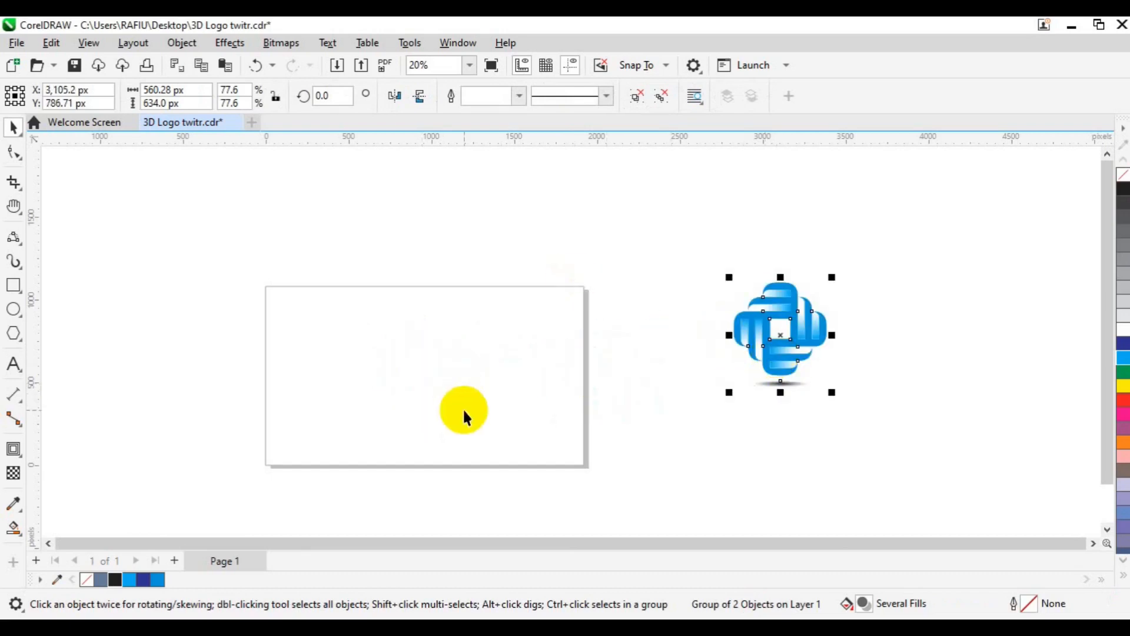
pyautogui.click(352, 415)
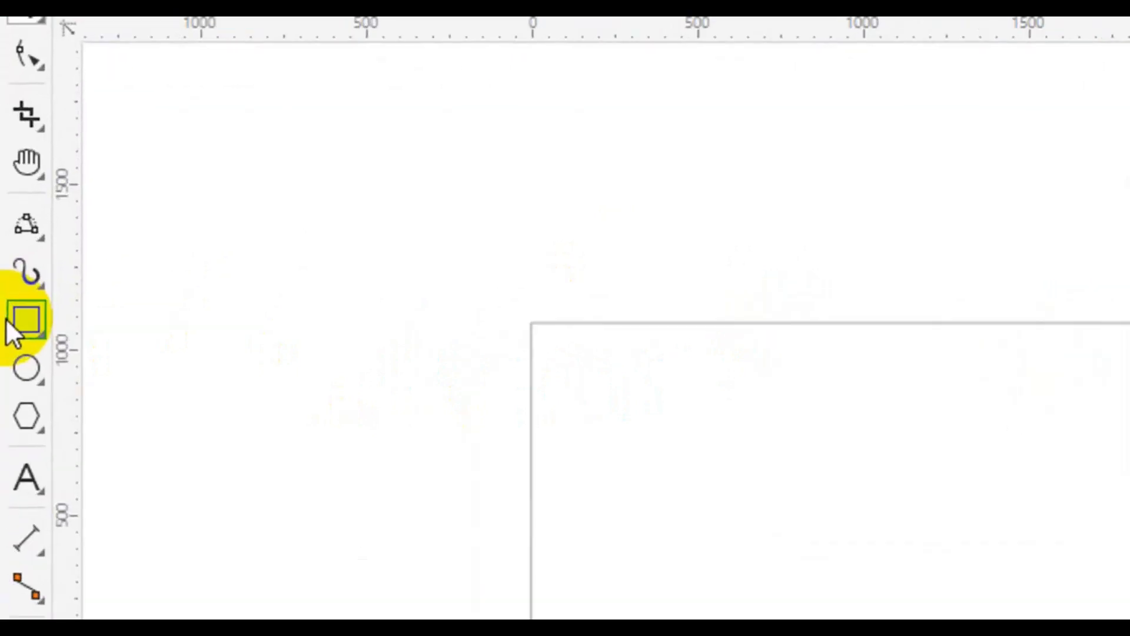
# Step: Draw a square on the page with the Rectangle tool and set its size to 400 × 400 px
pyautogui.click(8, 323)
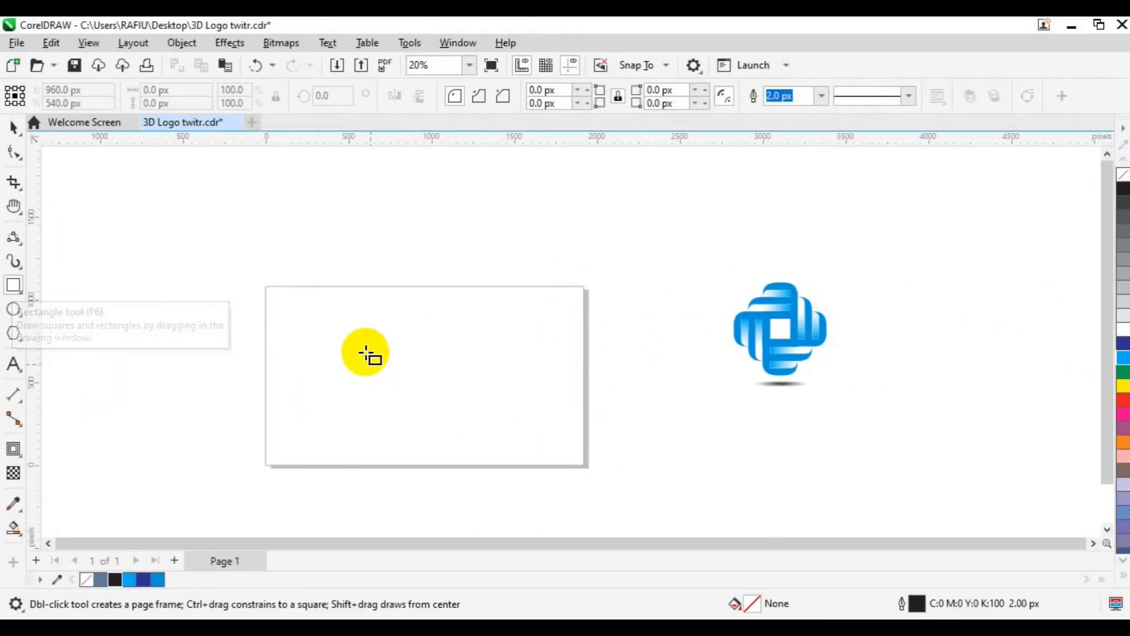
pyautogui.moveTo(365, 351); pyautogui.dragTo(443, 395)
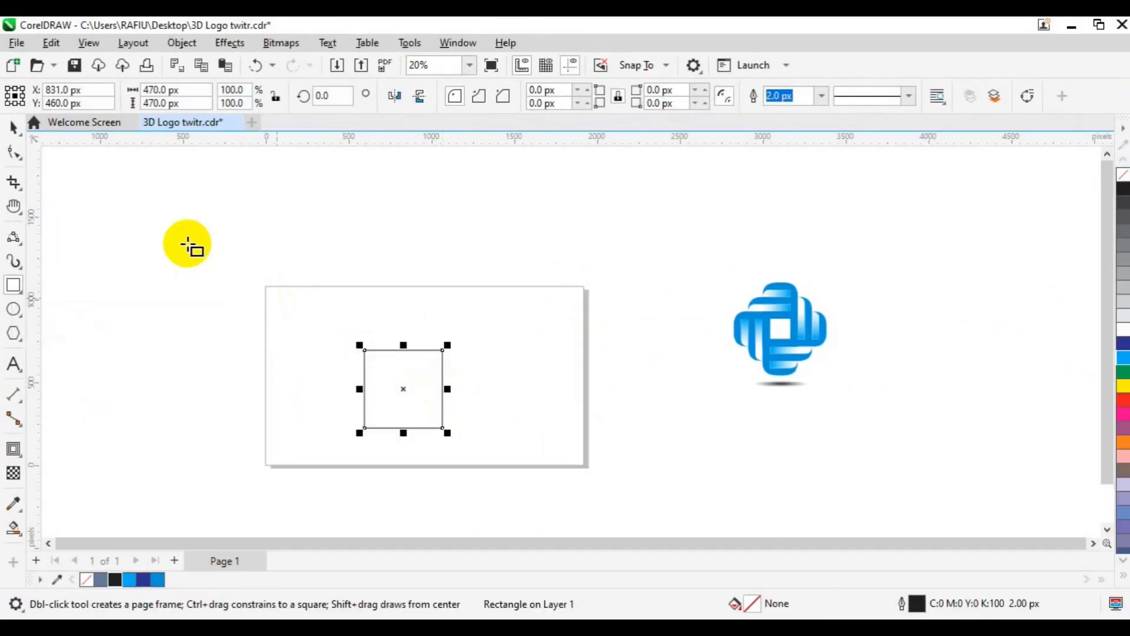
pyautogui.click(154, 91)
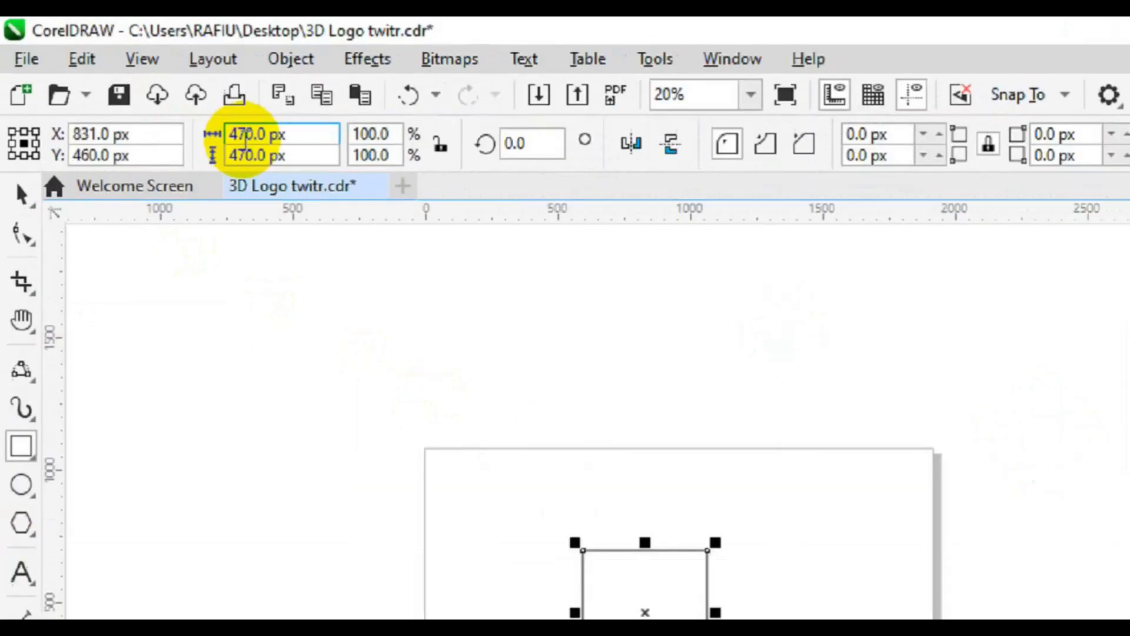
pyautogui.click(307, 171)
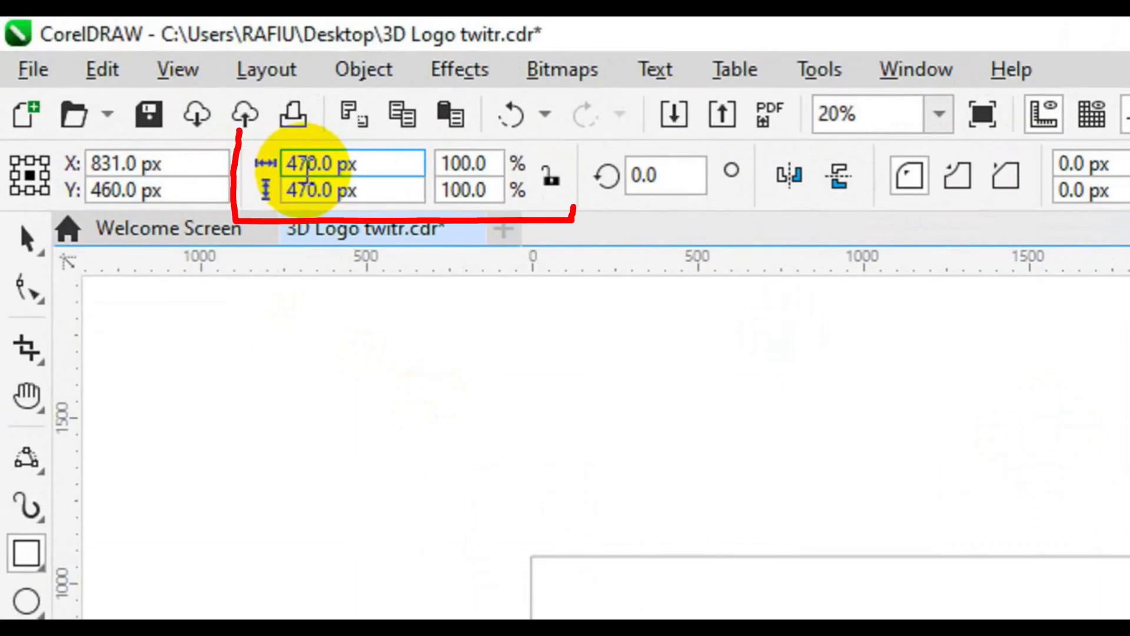
pyautogui.hotkey('ctrl', 'a')
pyautogui.write('400')
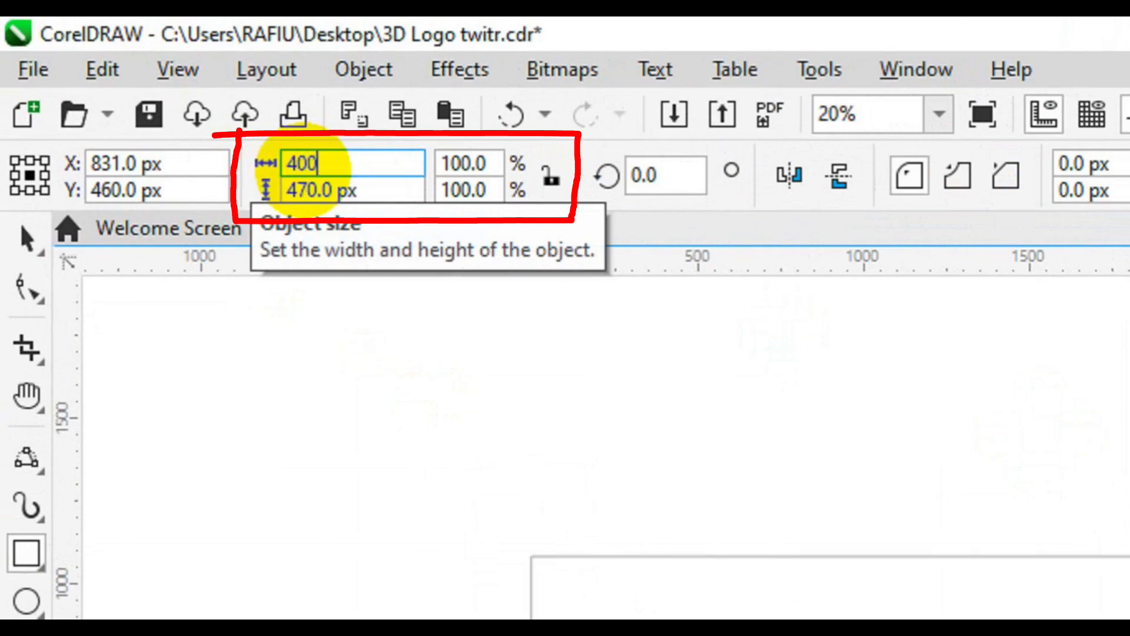
pyautogui.click(314, 190)
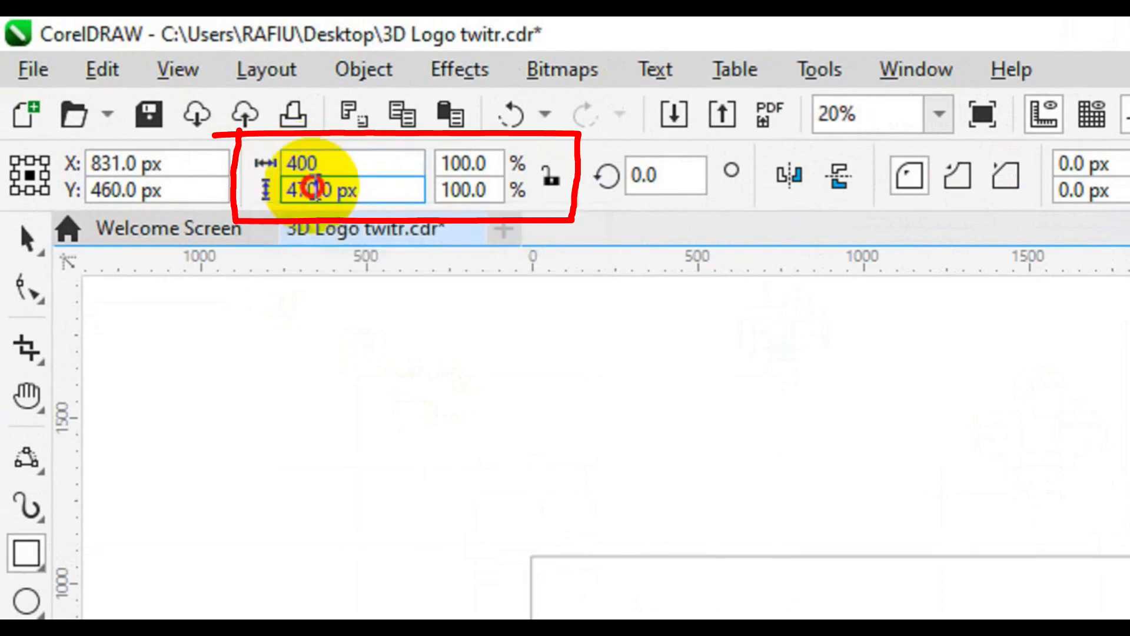
pyautogui.hotkey('ctrl', 'a')
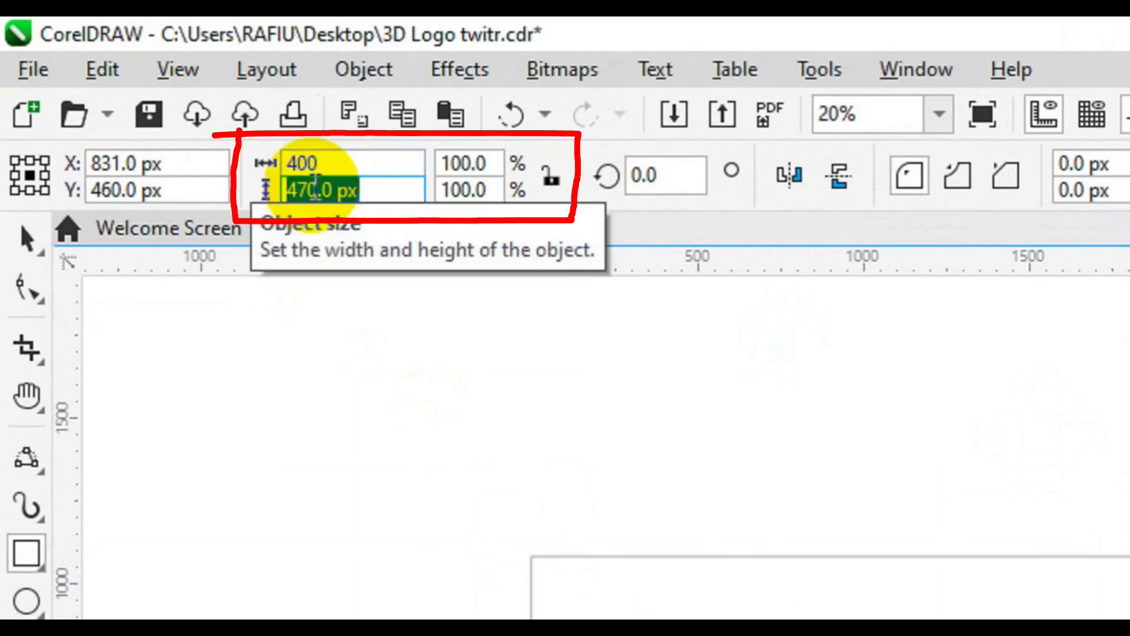
pyautogui.write('400')
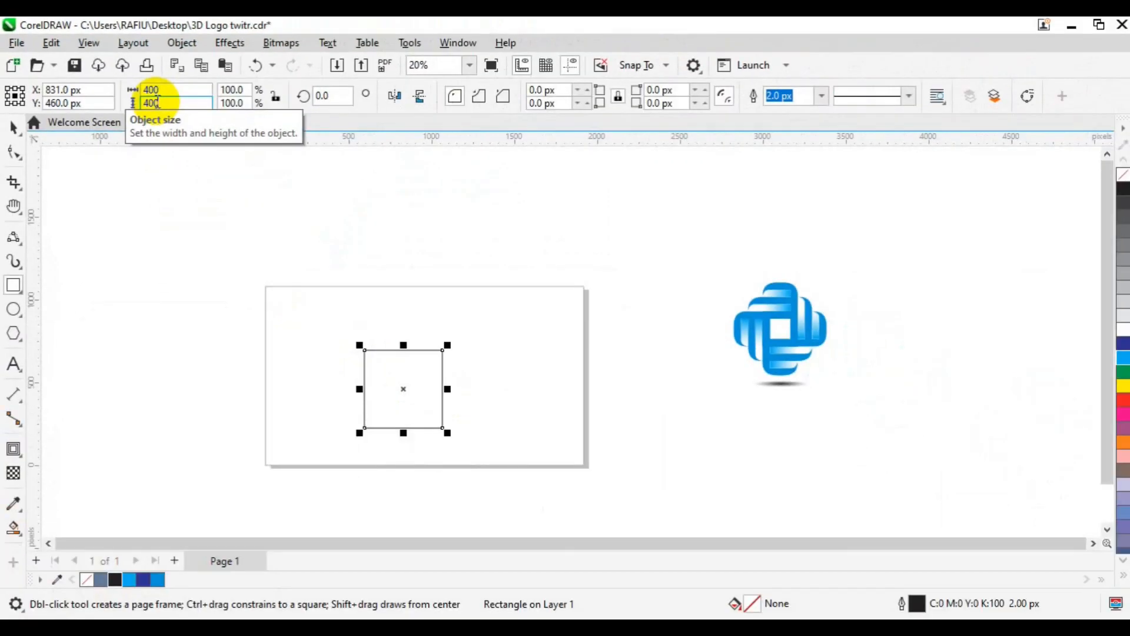
pyautogui.press('Return')
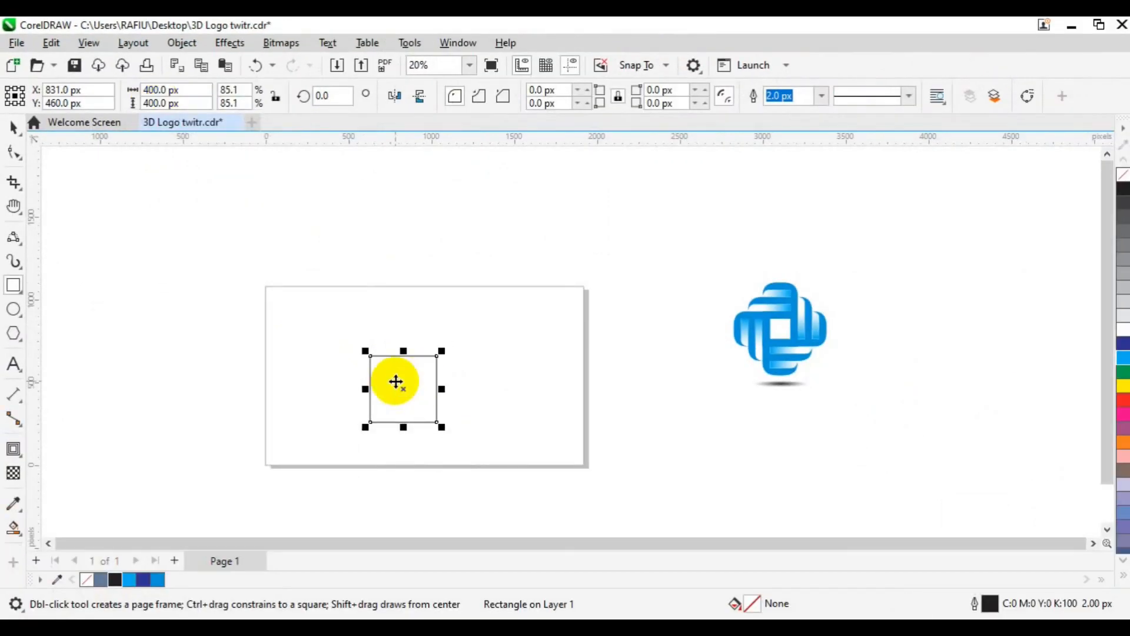
pyautogui.press('space')
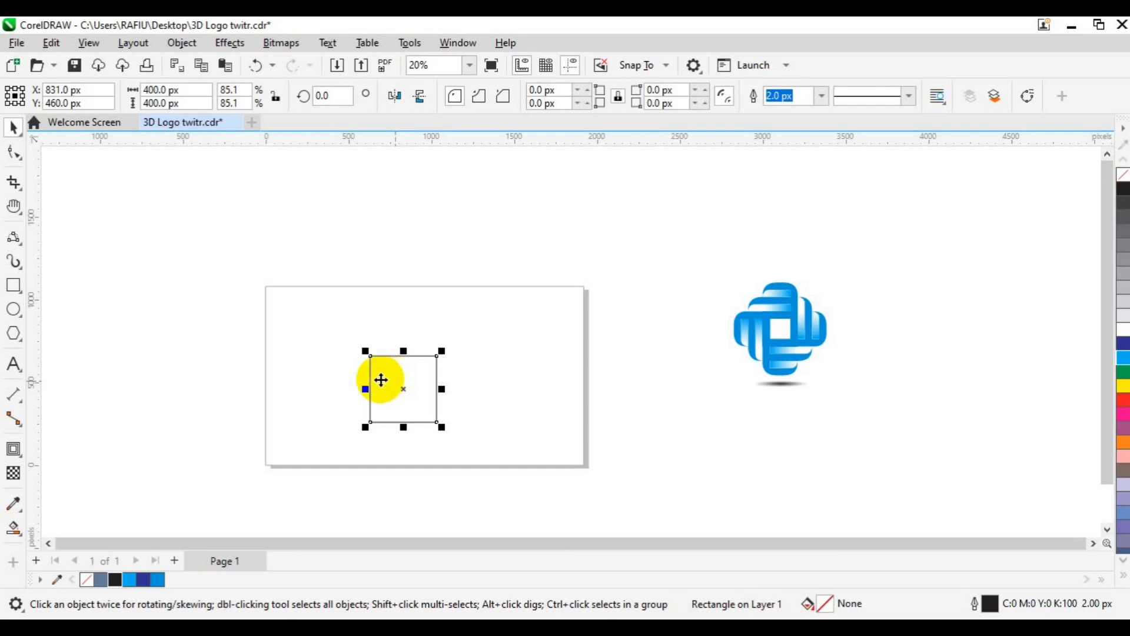
# Step: Apply an outside contour with 6 steps to the square and set the contour offset to 70 px
pyautogui.click(23, 458)
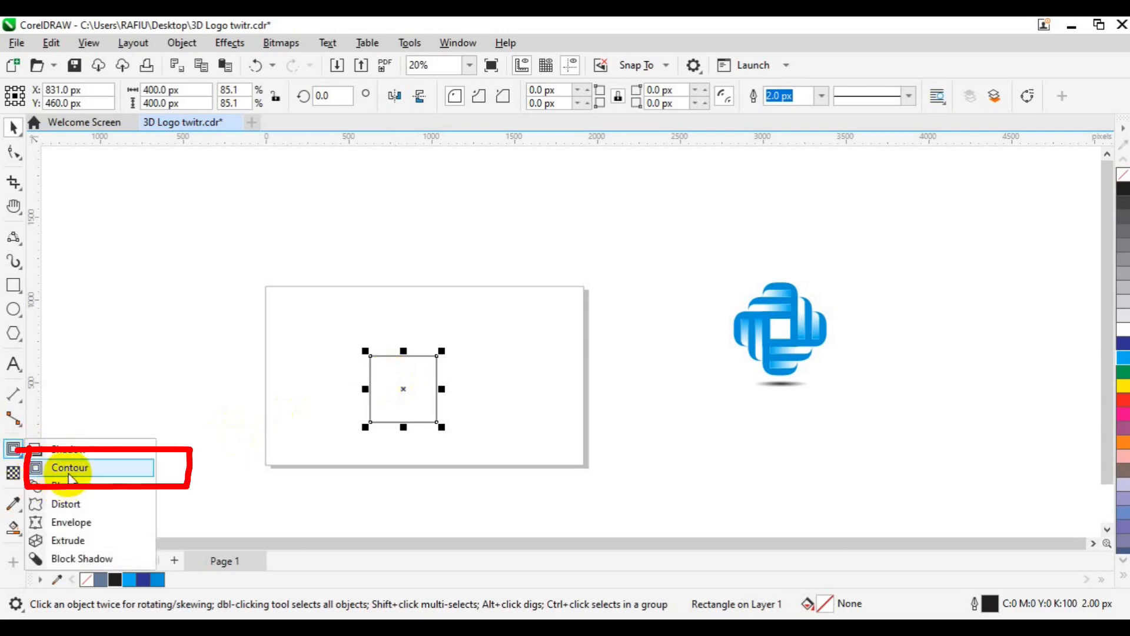
pyautogui.click(68, 468)
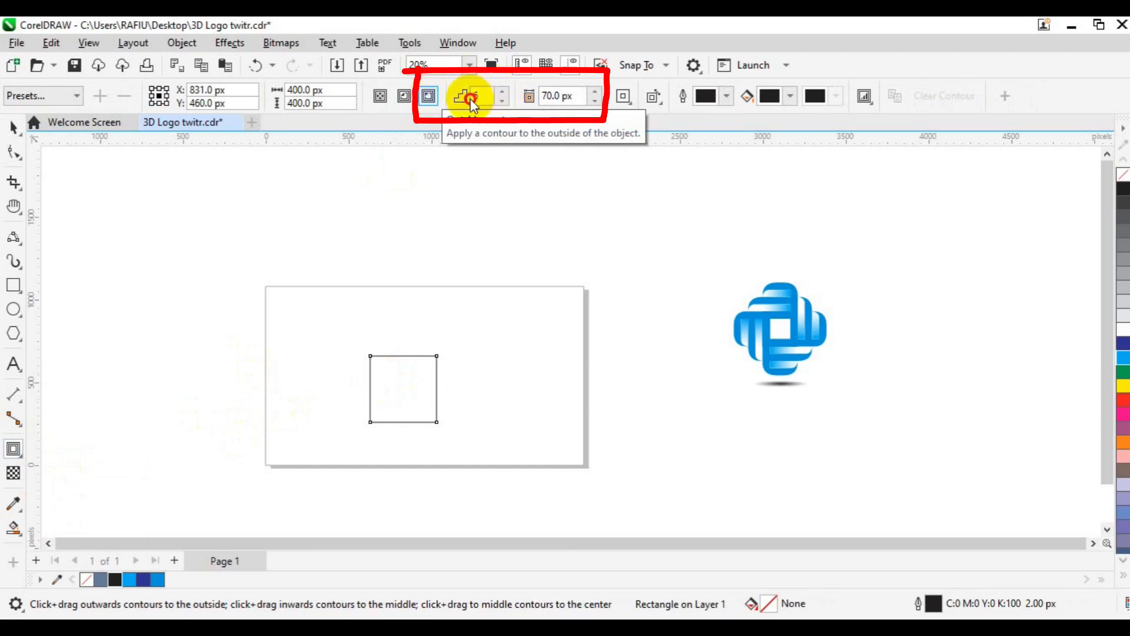
pyautogui.click(547, 97)
pyautogui.doubleClick(546, 97)
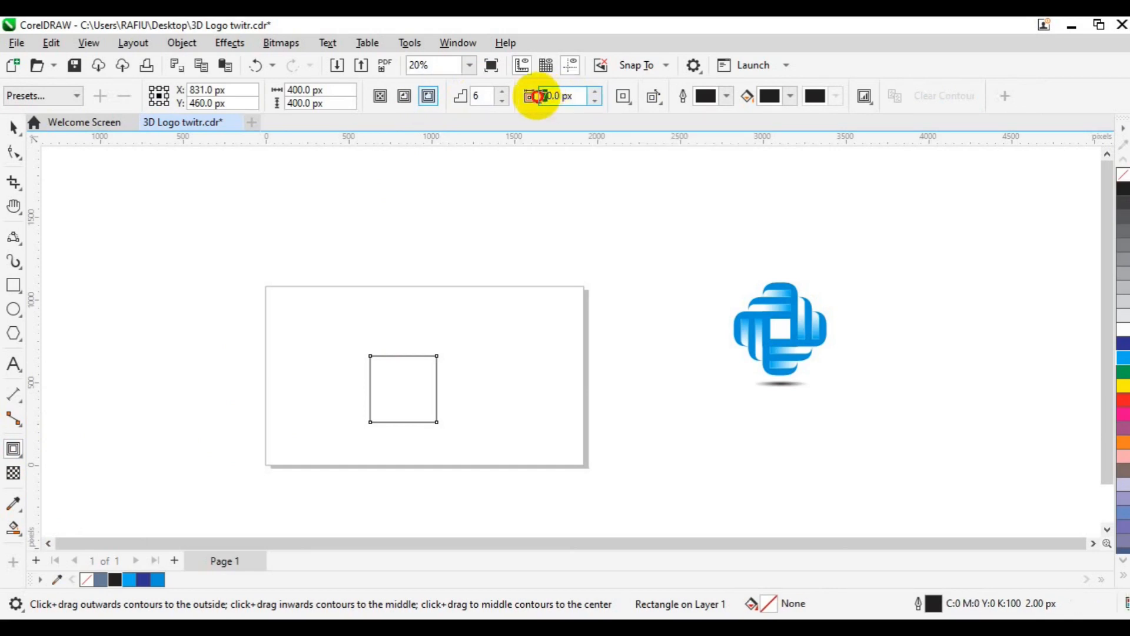
pyautogui.moveTo(437, 354); pyautogui.dragTo(453, 341)
pyautogui.click(560, 97)
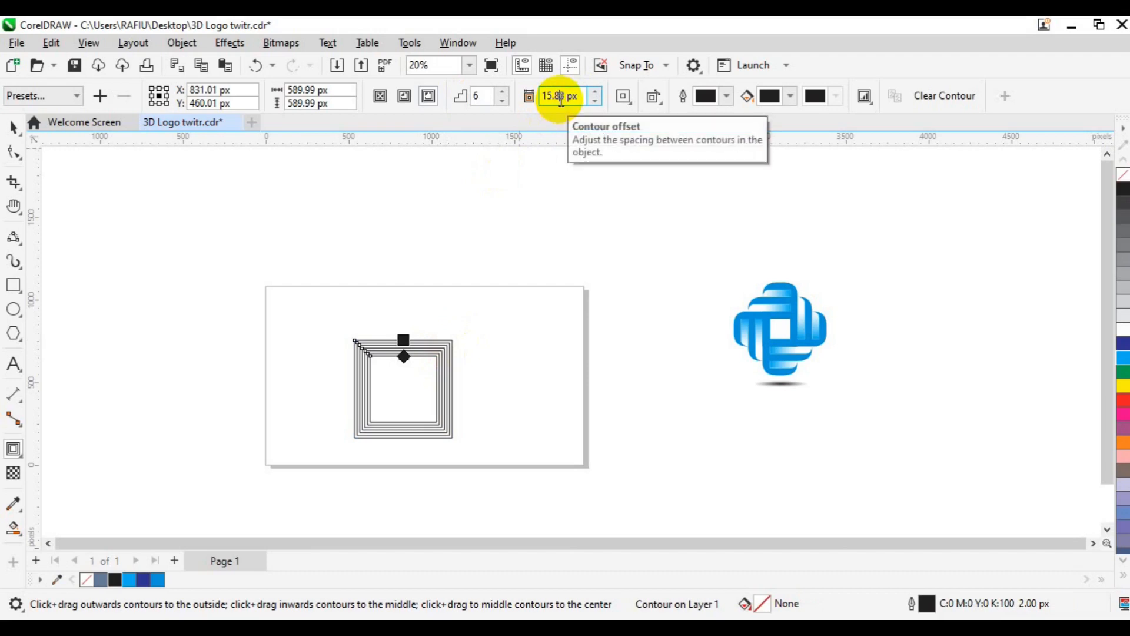
pyautogui.doubleClick(561, 98)
pyautogui.write('70')
pyautogui.press('Return')
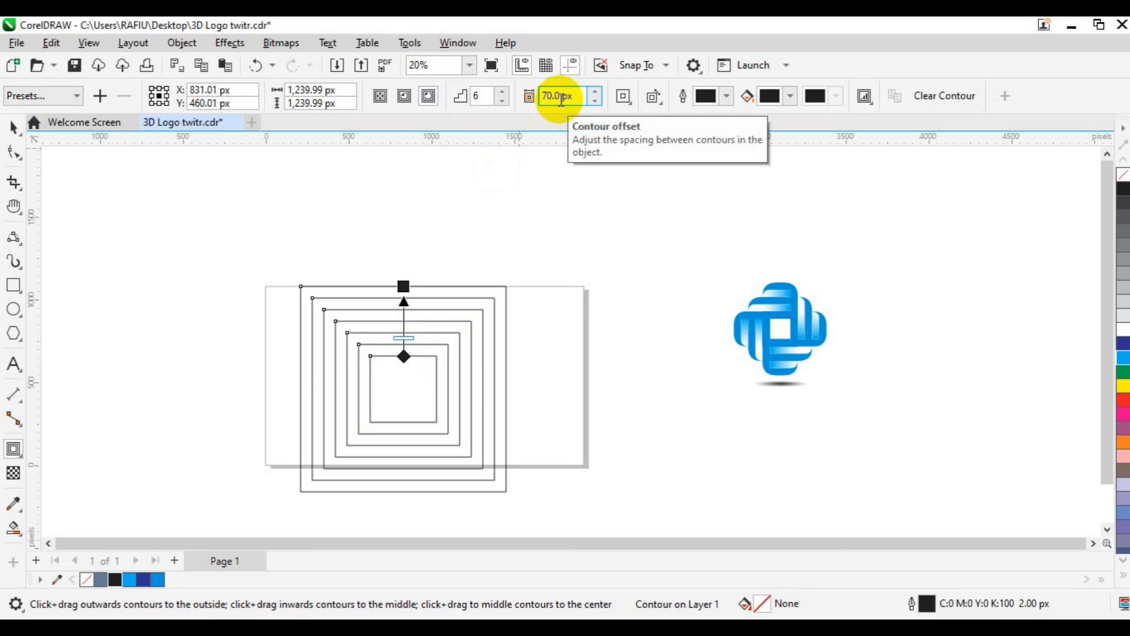
# Step: Break the contour apart and ungroup all of its objects into individual squares
pyautogui.click(12, 129)
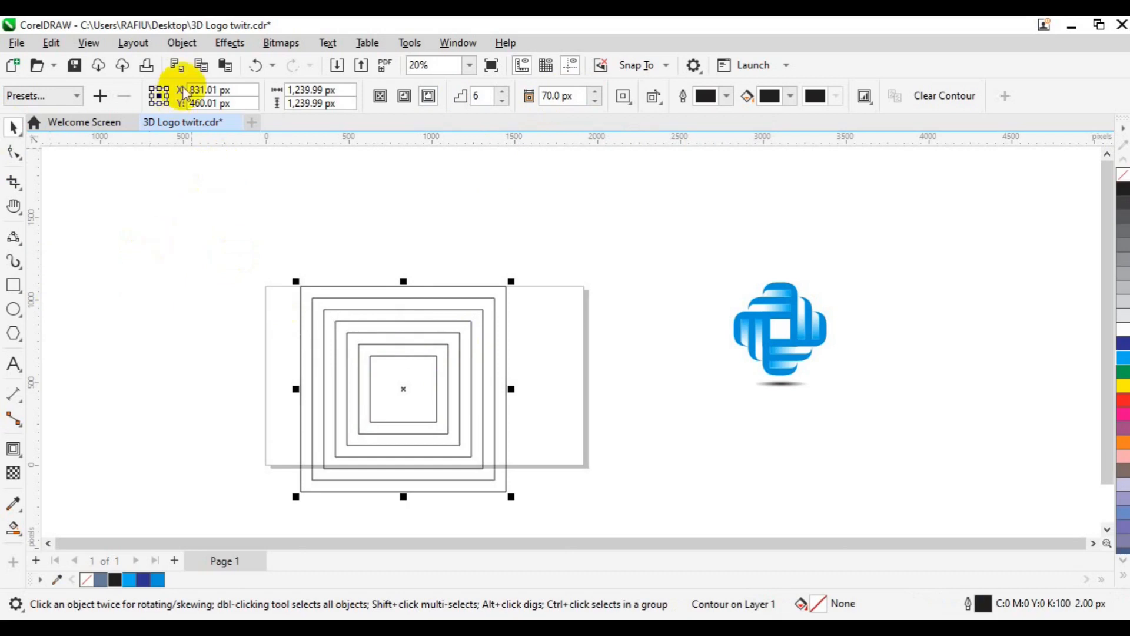
pyautogui.click(182, 44)
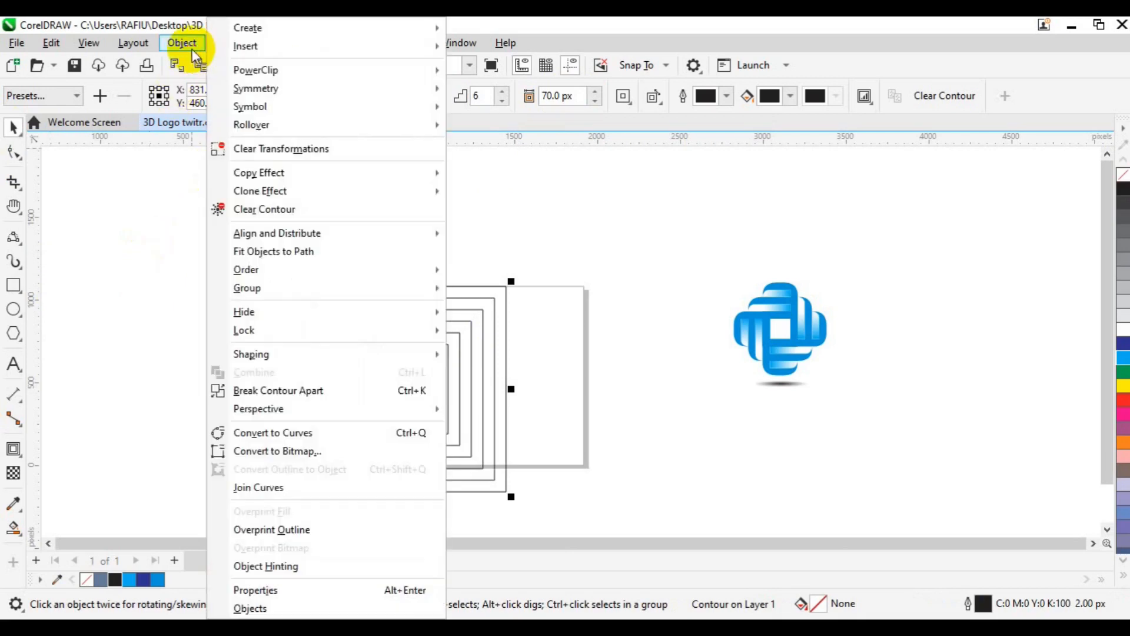
pyautogui.click(302, 391)
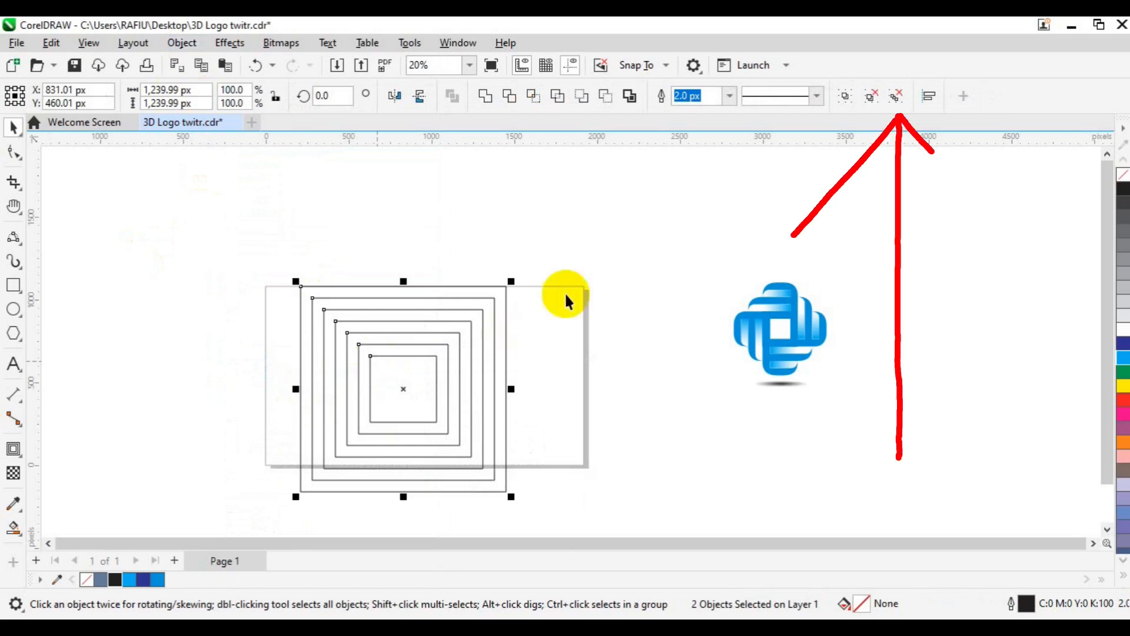
pyautogui.click(898, 99)
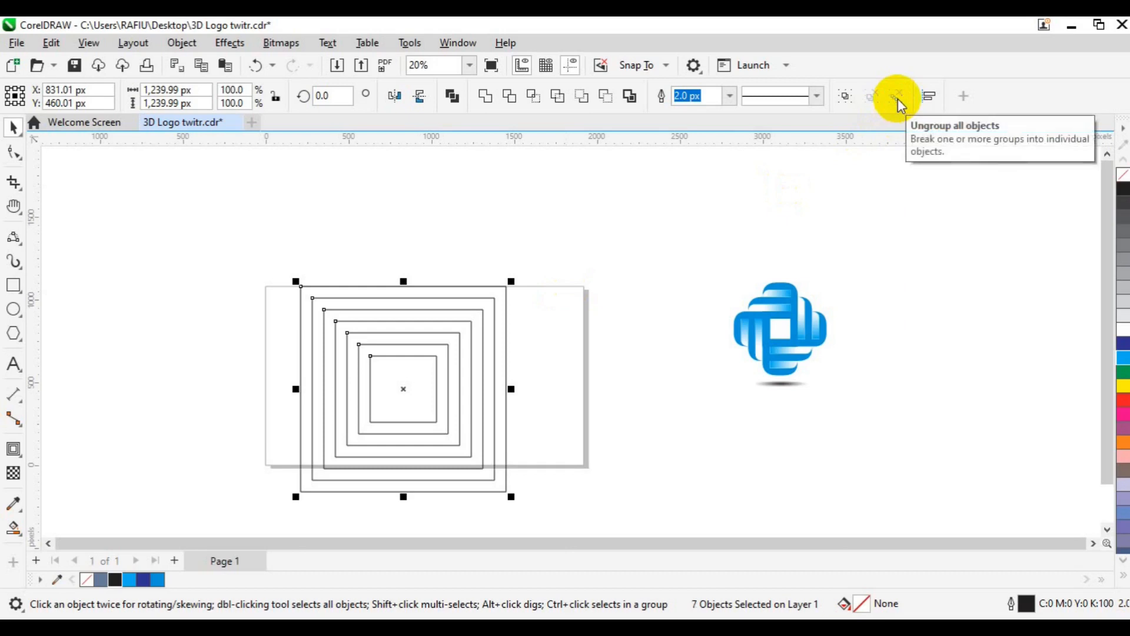
# Step: Align all the selected squares to their right and bottom edges and deselect them
pyautogui.press('r')
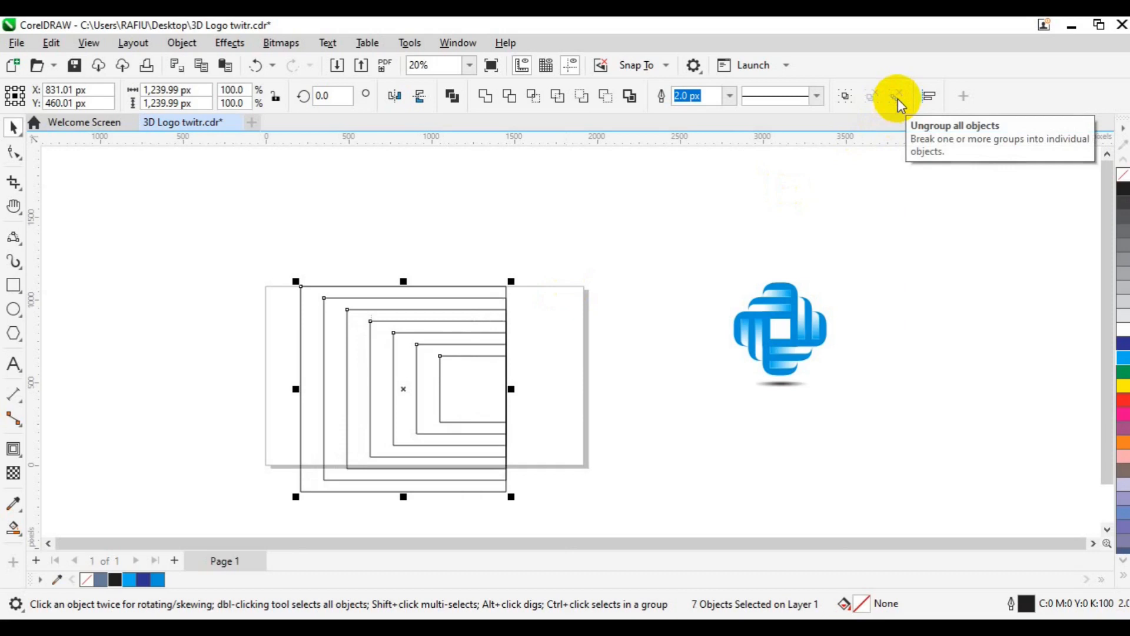
pyautogui.press('b')
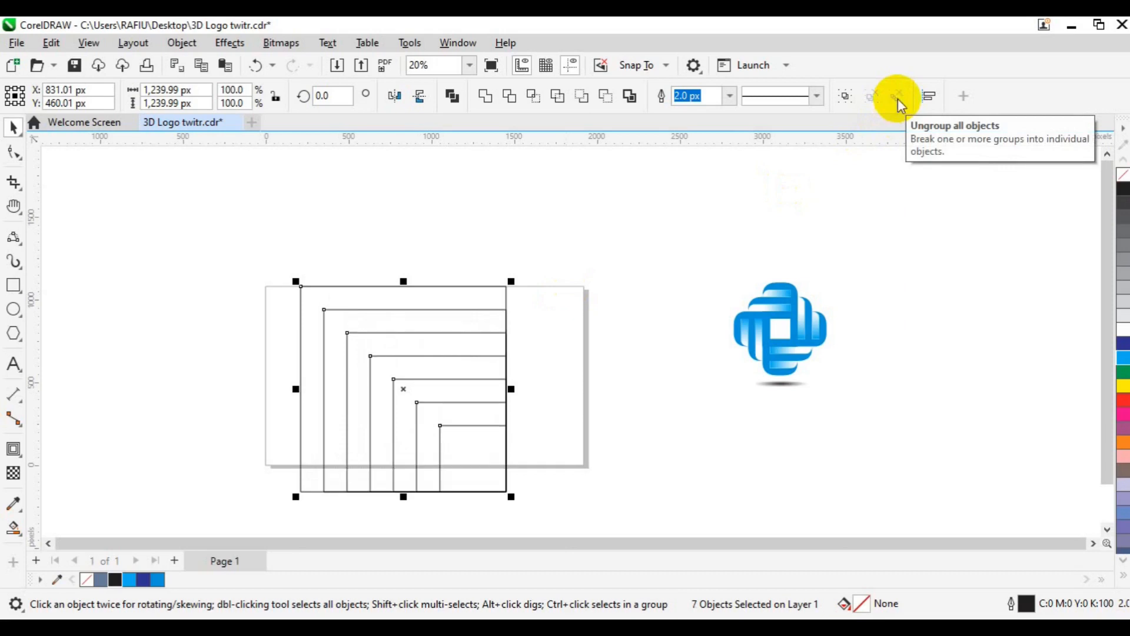
pyautogui.click(551, 337)
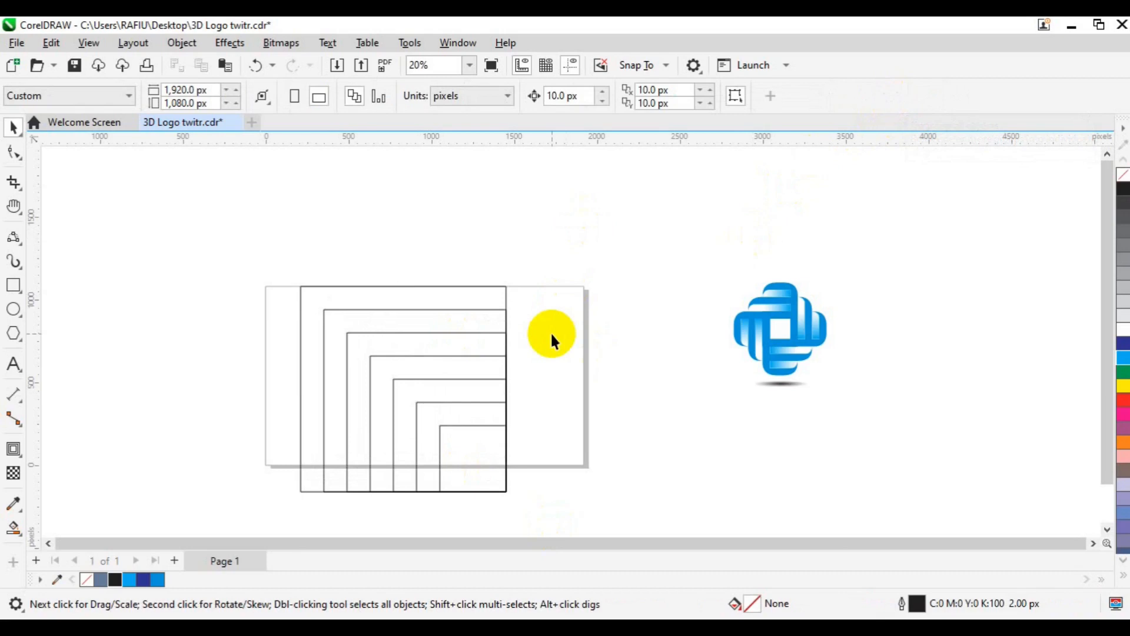
# Step: Delete the second-smallest square and centre the smallest one horizontally and vertically inside the next larger square
pyautogui.click(438, 402)
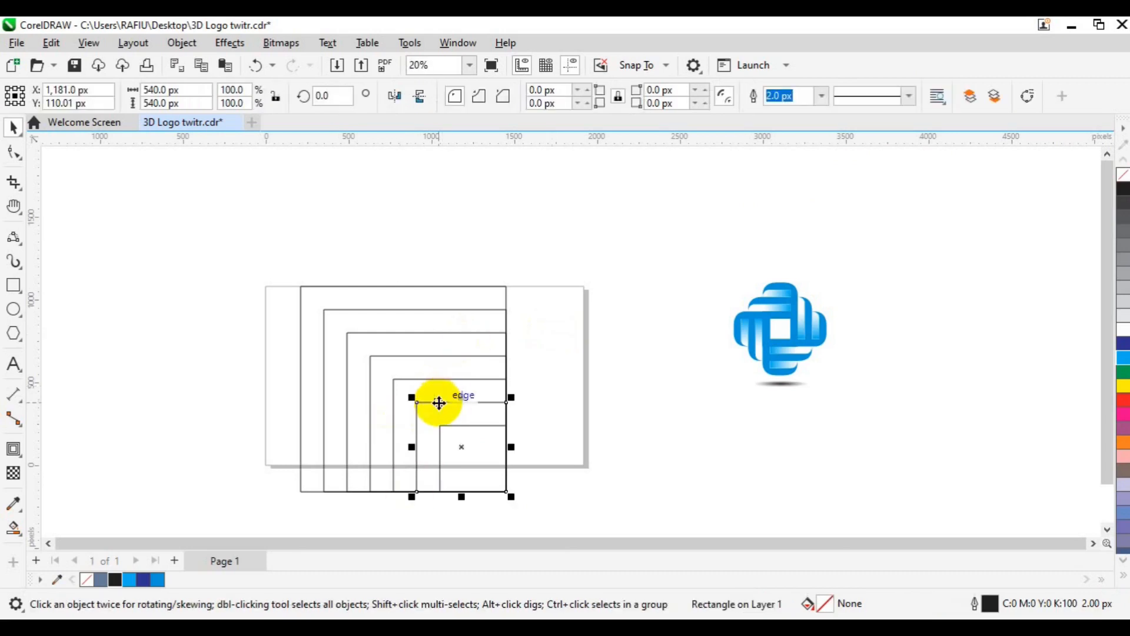
pyautogui.press('Delete')
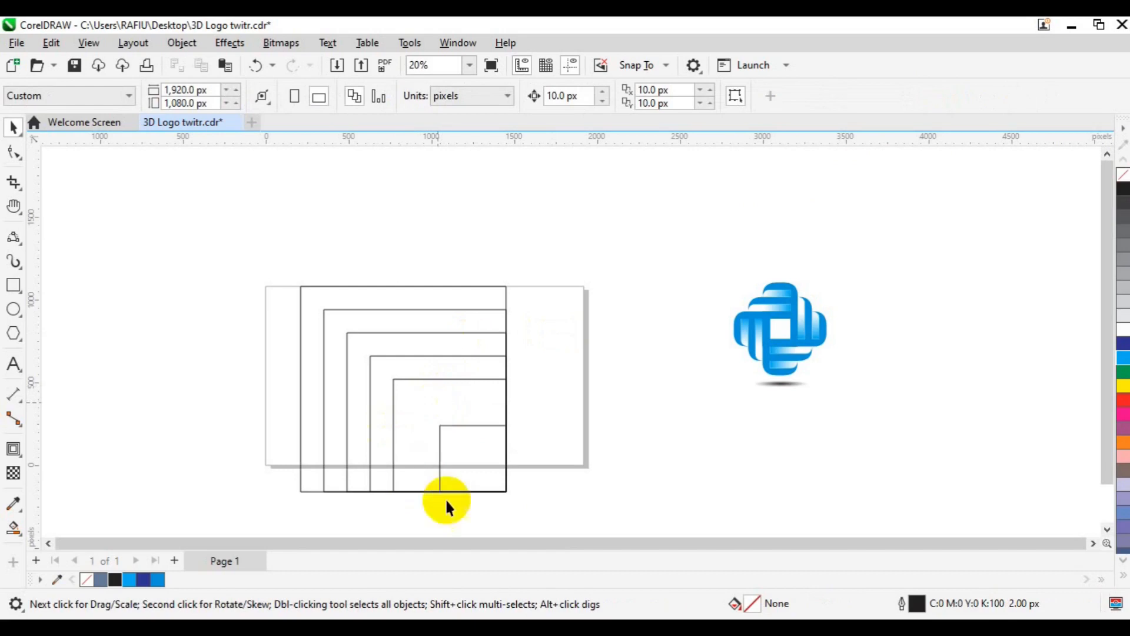
pyautogui.click(474, 435)
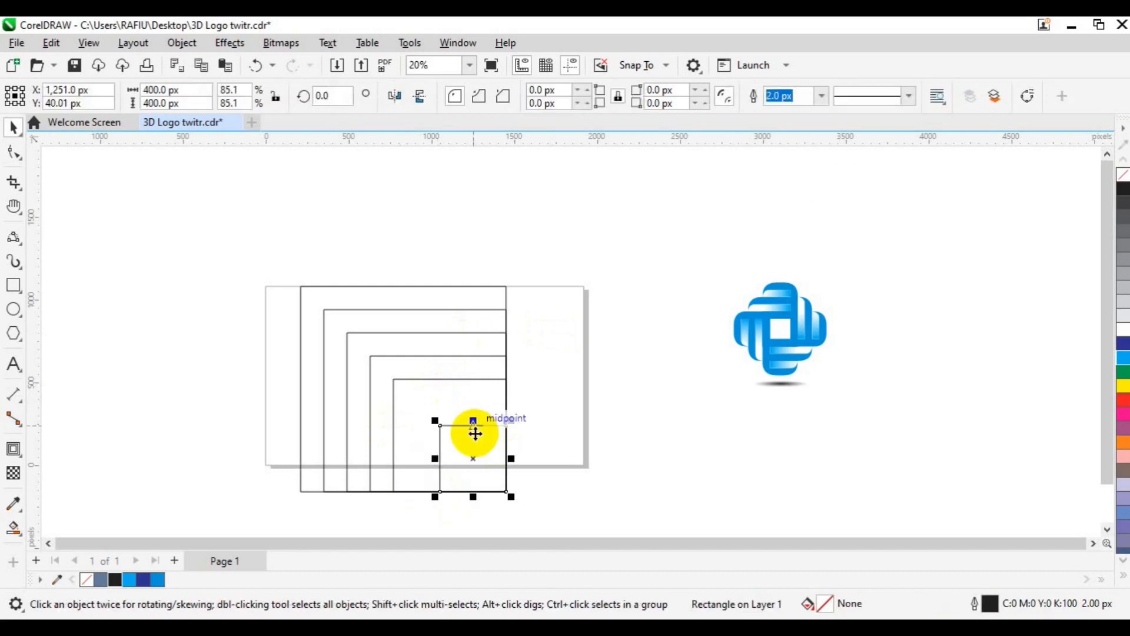
pyautogui.keyDown('shift'); pyautogui.click(461, 406); pyautogui.keyUp('shift')
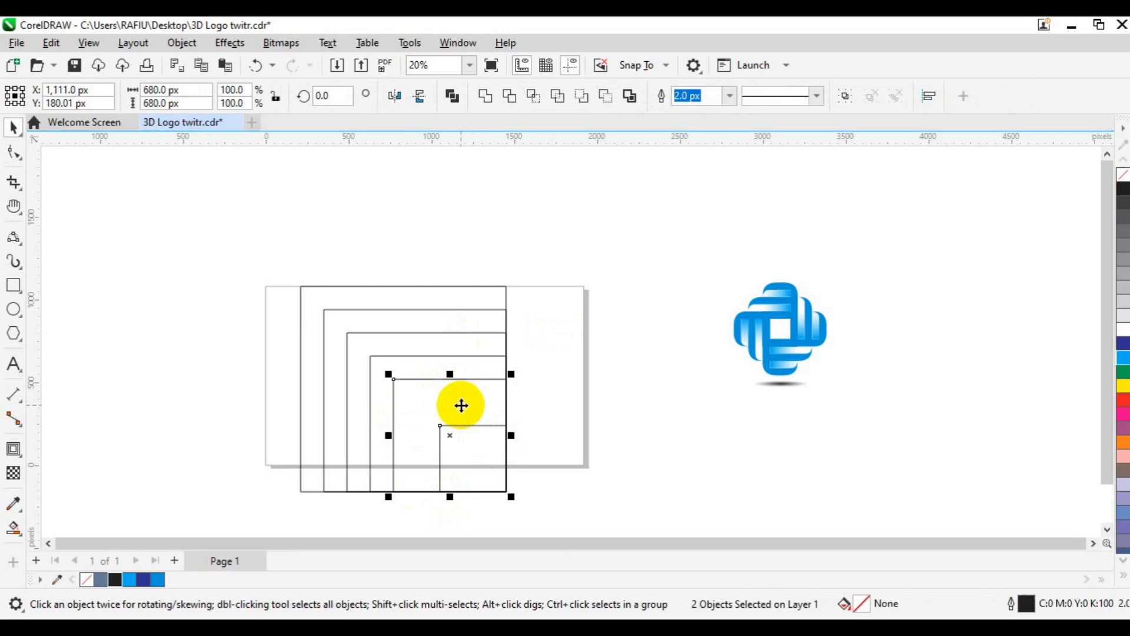
pyautogui.press('c')
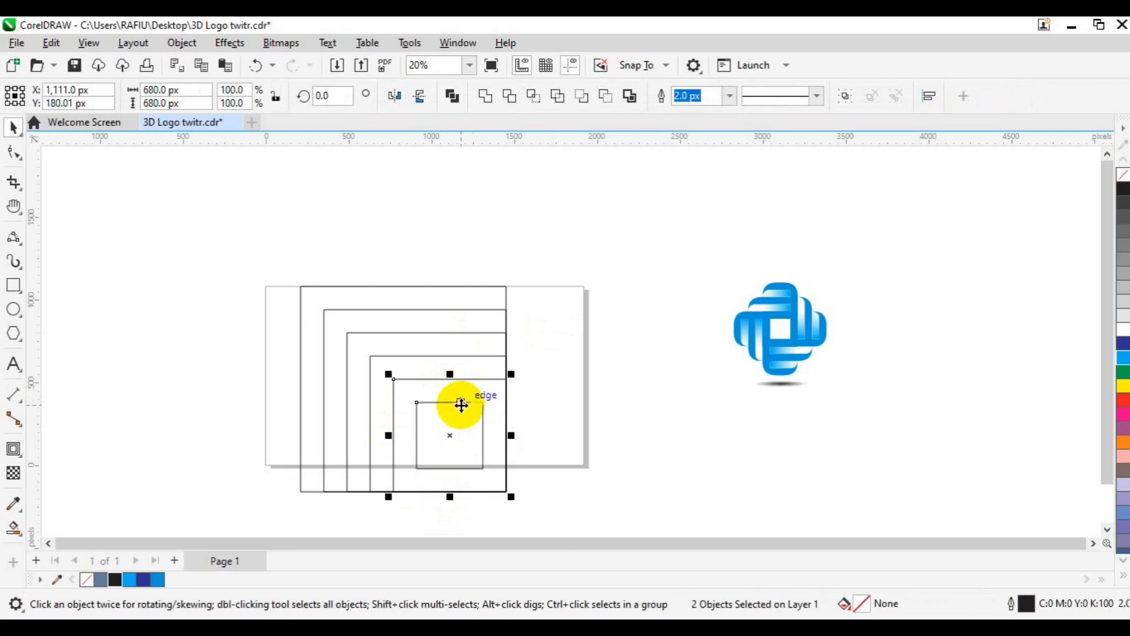
pyautogui.press('e')
pyautogui.click(631, 455)
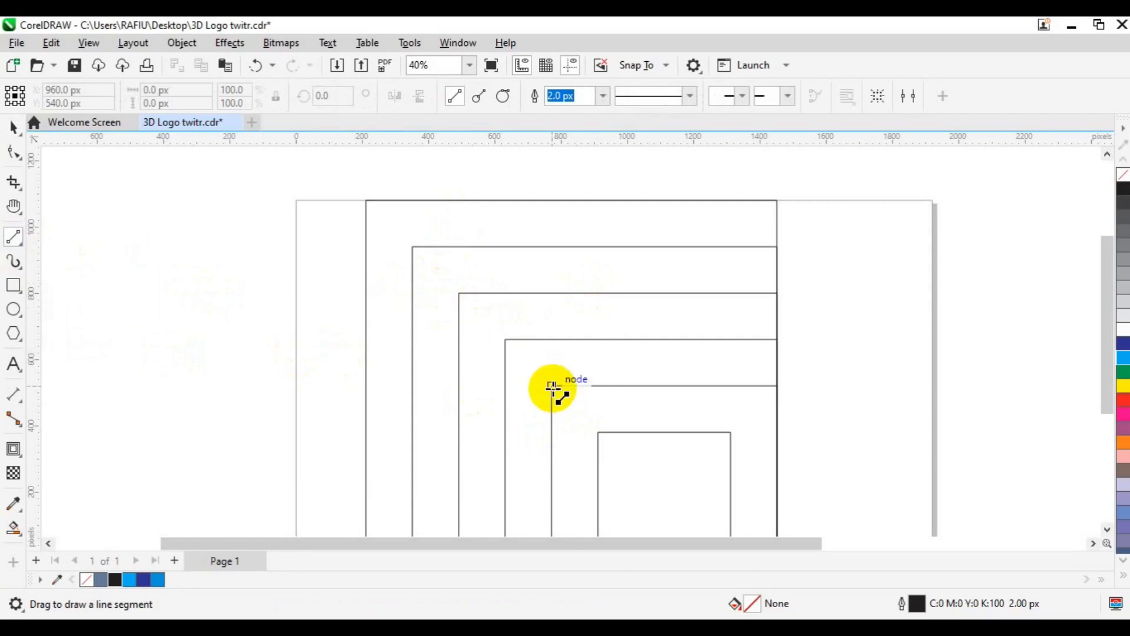
# Step: Draw straight construction lines from the squares' corners: one about 725 px leftward from the fifth square, and vertical ones extending upward
pyautogui.moveTo(552, 387); pyautogui.dragTo(305, 386)
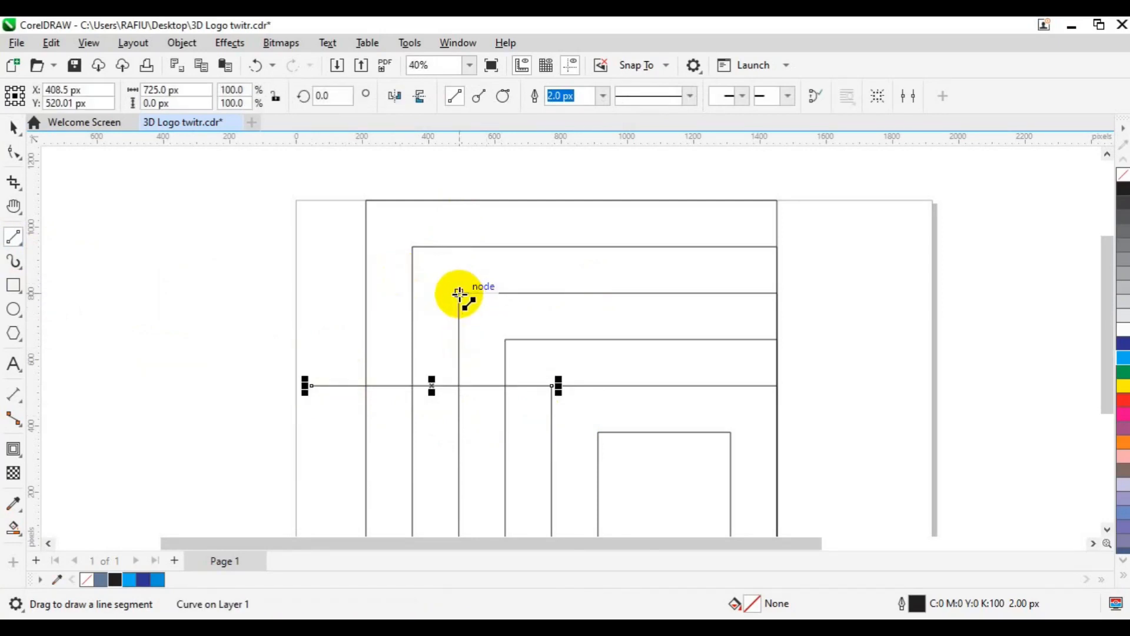
pyautogui.moveTo(460, 293); pyautogui.dragTo(460, 181)
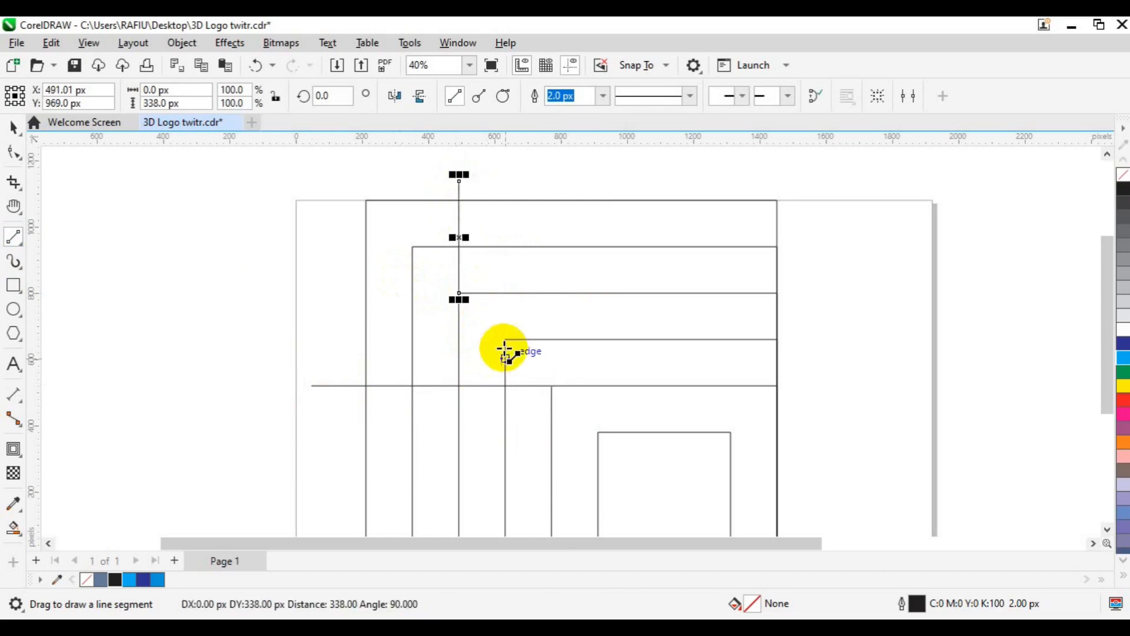
pyautogui.moveTo(507, 338); pyautogui.dragTo(492, 168)
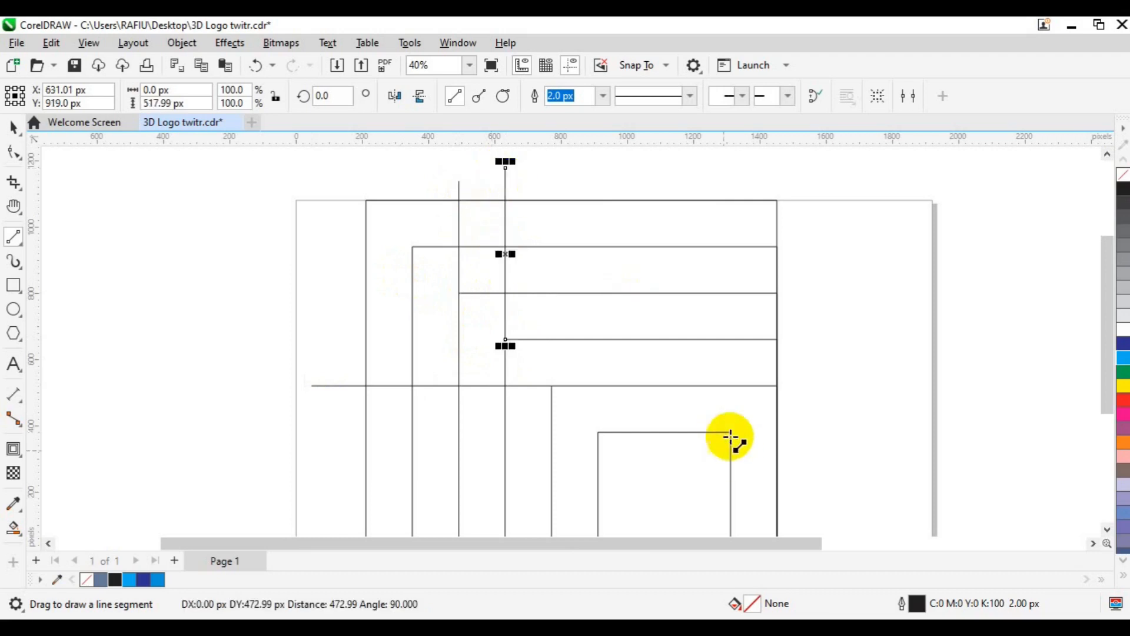
pyautogui.moveTo(730, 434); pyautogui.dragTo(717, 282)
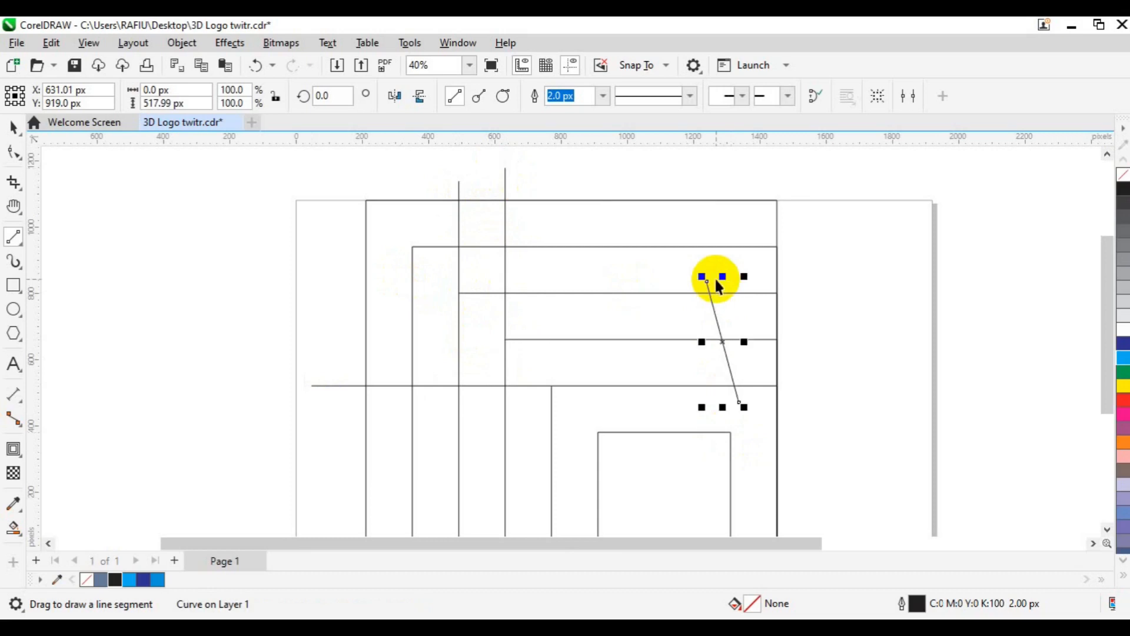
pyautogui.press('space')
pyautogui.press('Delete')
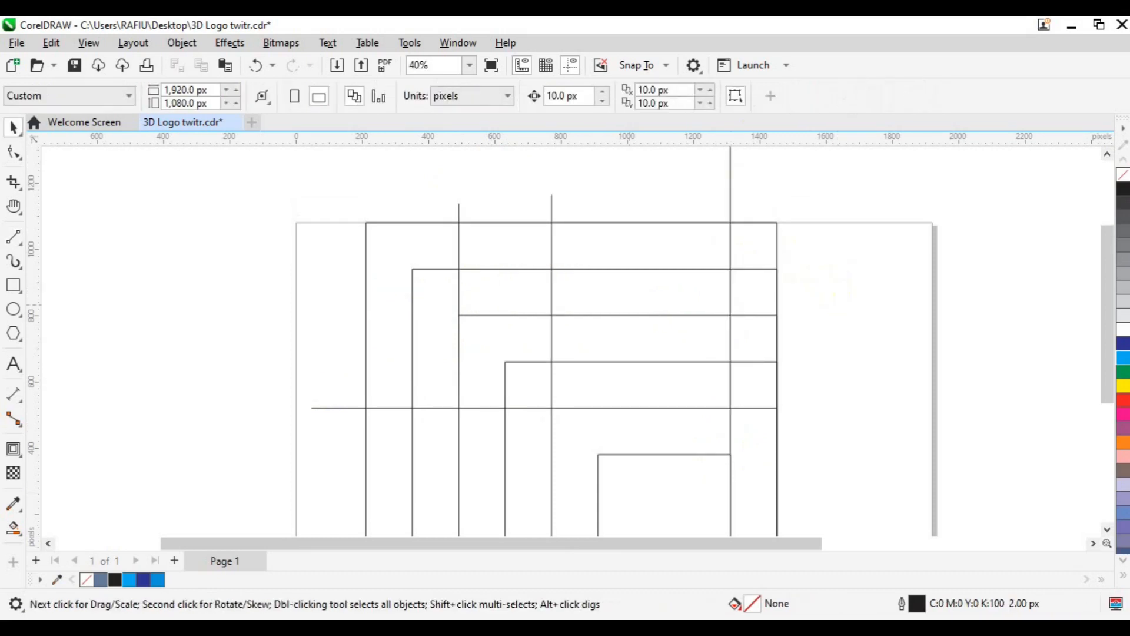
# Step: Draw a 3-point curve about 280 by 280 px from the left construction-line intersection to the third square's top edge, and select it
pyautogui.click(22, 245)
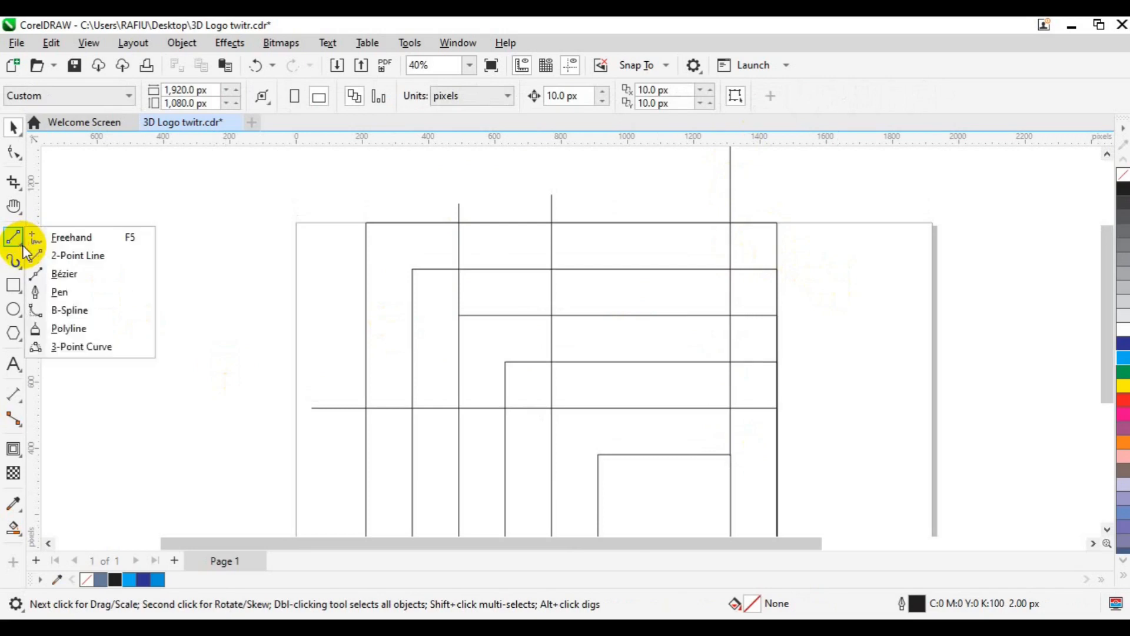
pyautogui.click(73, 348)
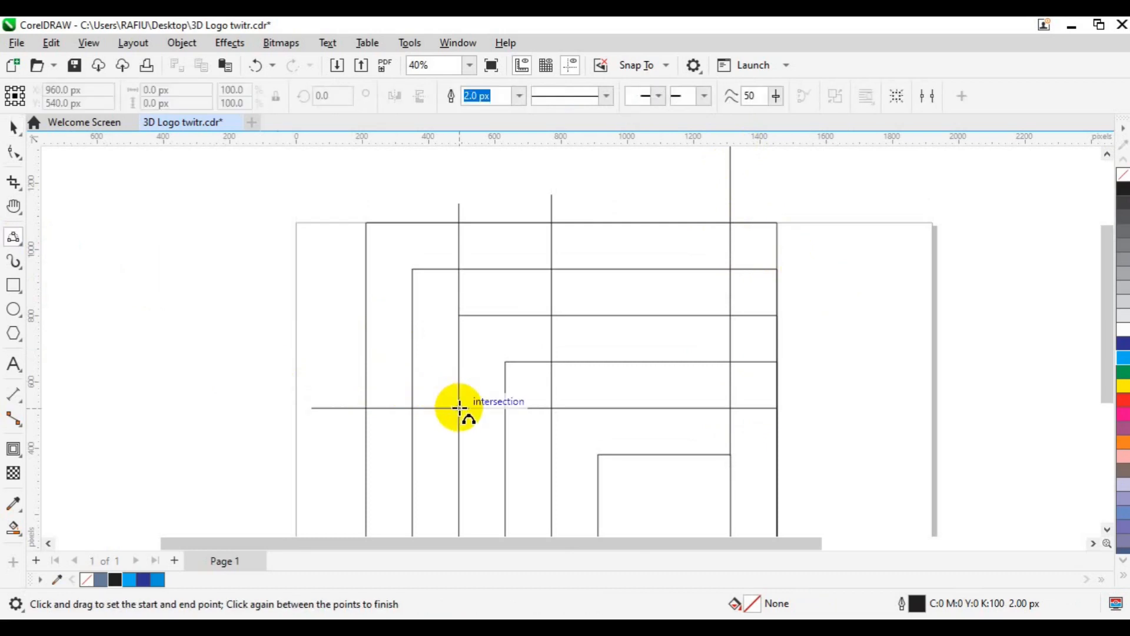
pyautogui.moveTo(460, 407); pyautogui.dragTo(554, 312)
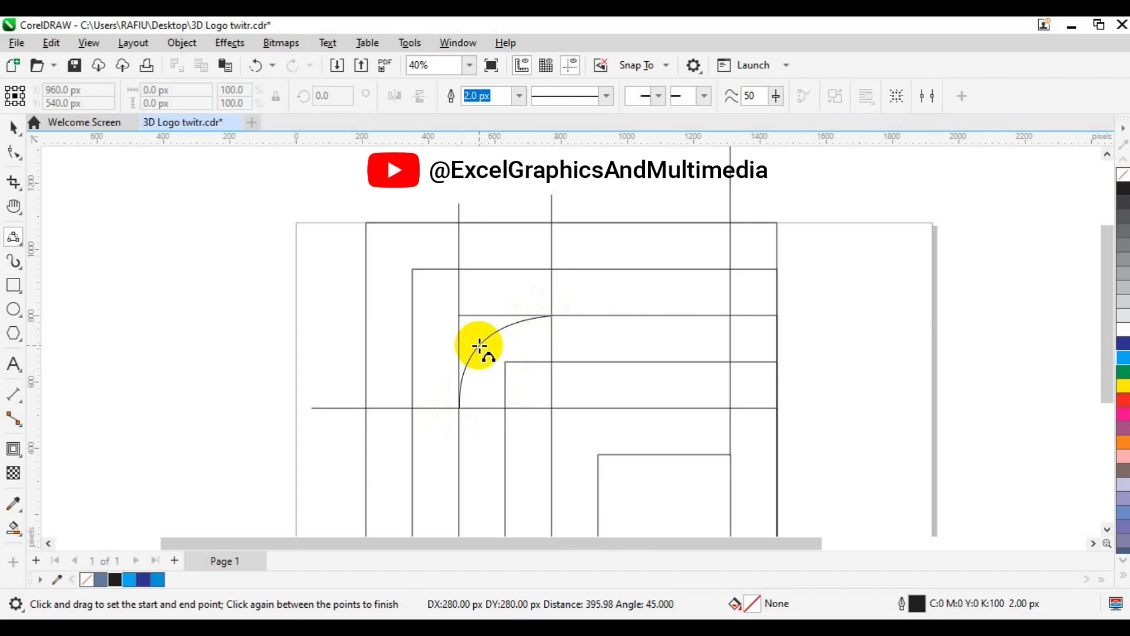
pyautogui.click(480, 346)
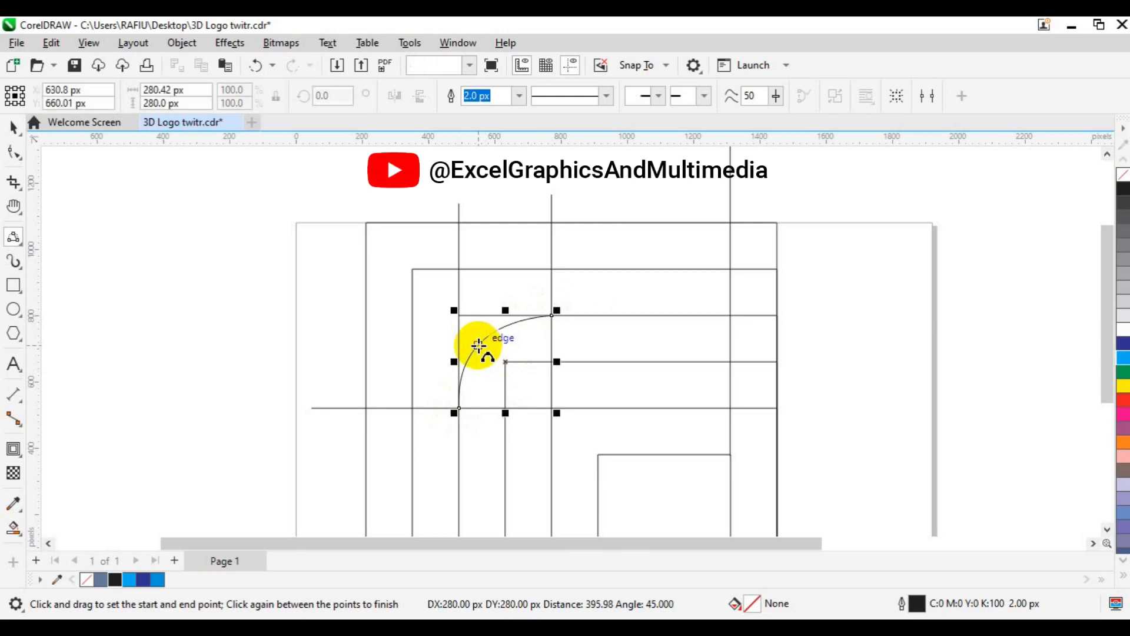
pyautogui.press('space')
pyautogui.click(478, 345)
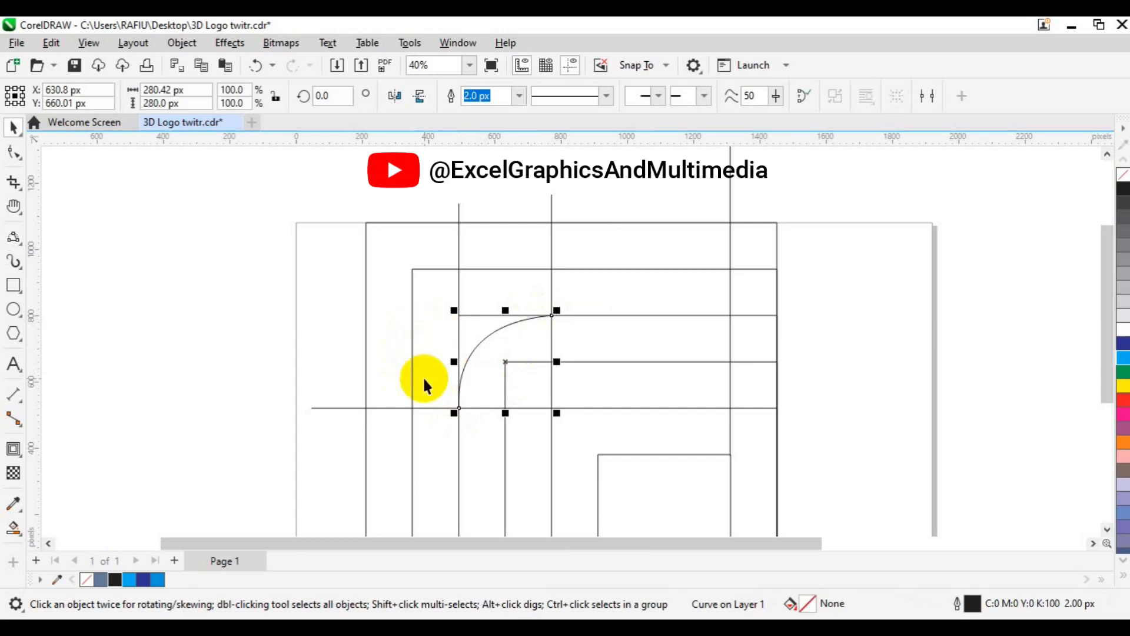
# Step: Duplicate the curve, mirror the copy horizontally, and place it in the outermost square's upper-right corner, then deselect it
pyautogui.hotkey('ctrl', 'c')
pyautogui.hotkey('ctrl', 'v')
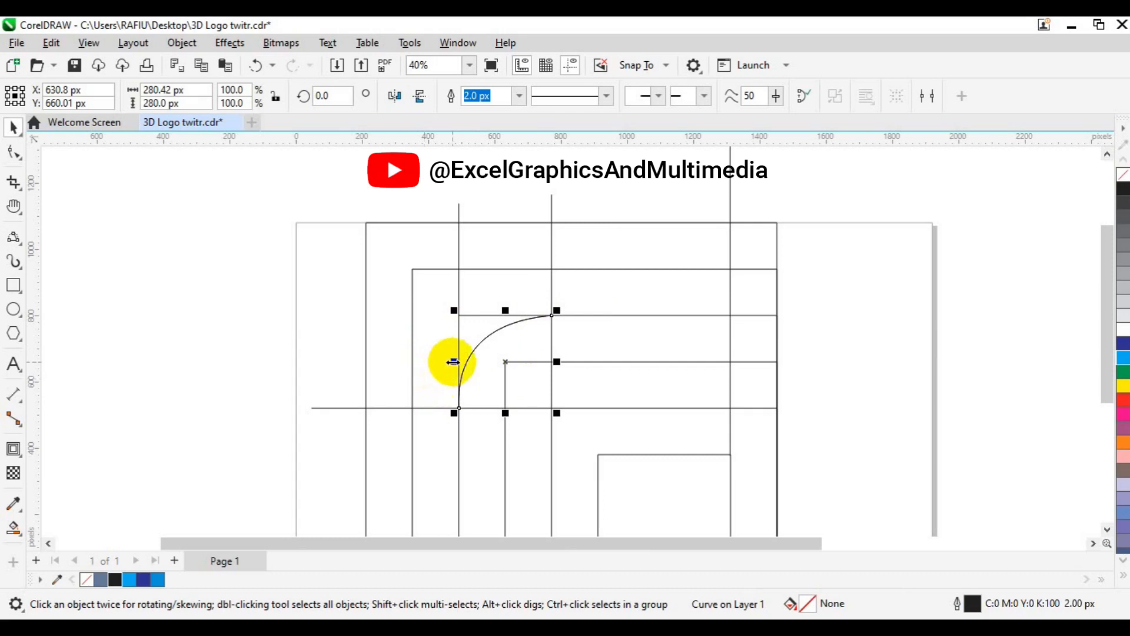
pyautogui.moveTo(454, 362); pyautogui.dragTo(727, 272)
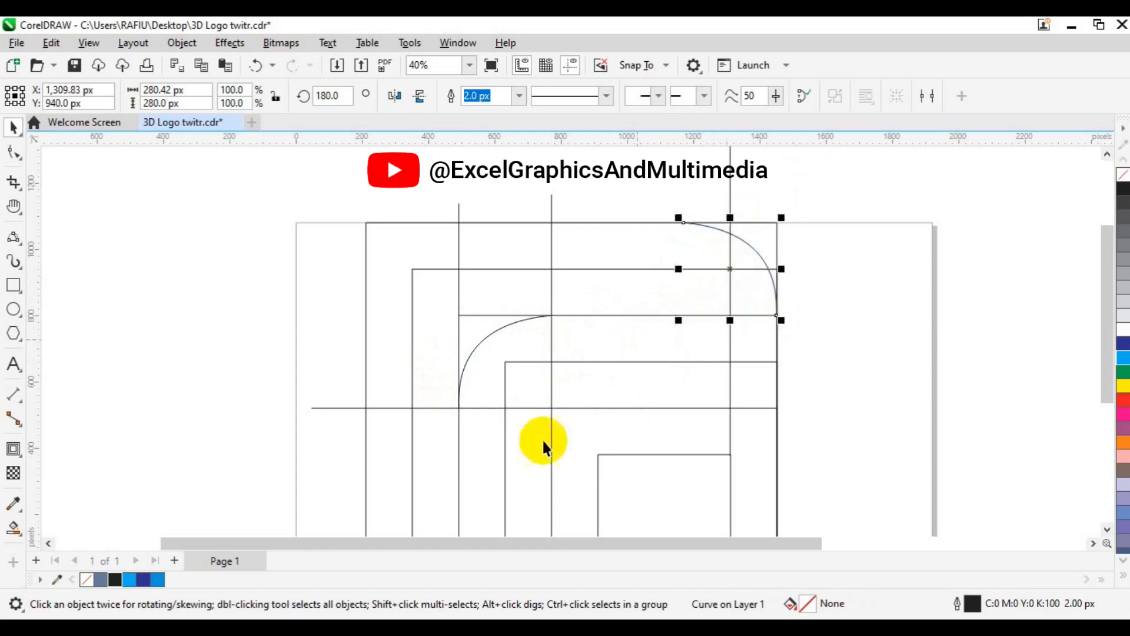
pyautogui.click(170, 355)
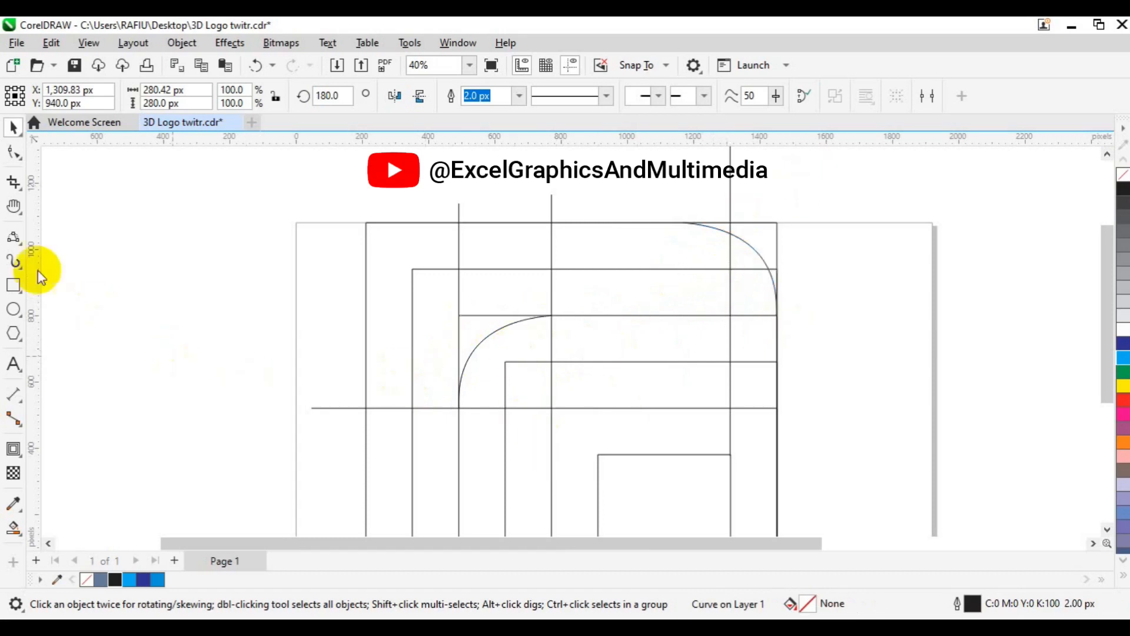
# Step: Draw a smaller 3-point curve about 140 by 127 px from the fourth square's upper-left corner down to the larger curve's lower end
pyautogui.click(13, 241)
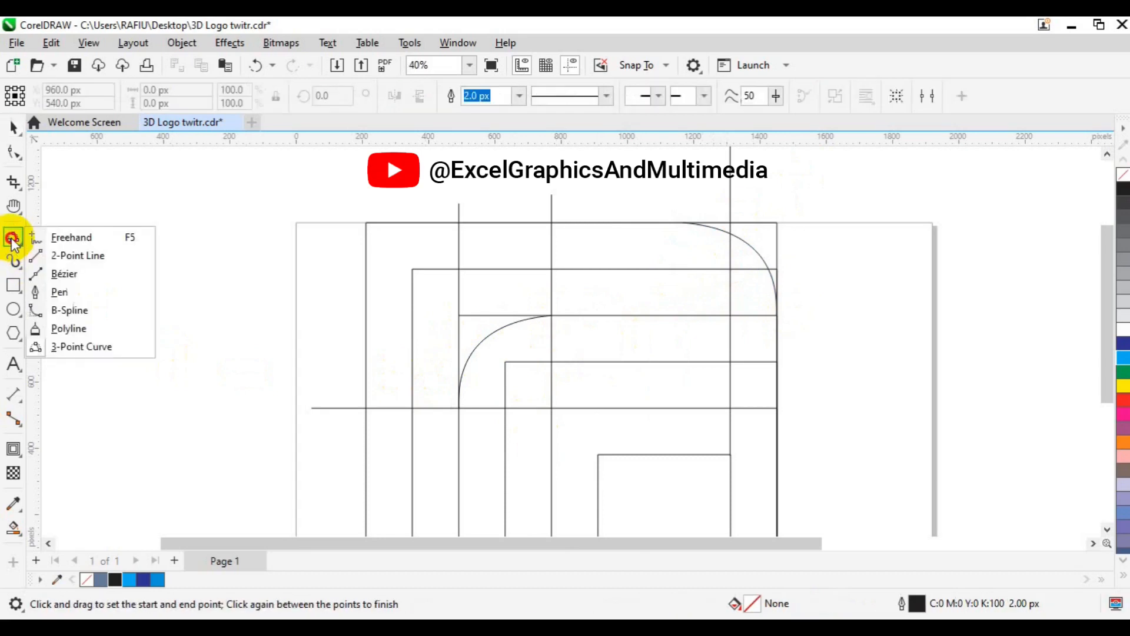
pyautogui.click(84, 347)
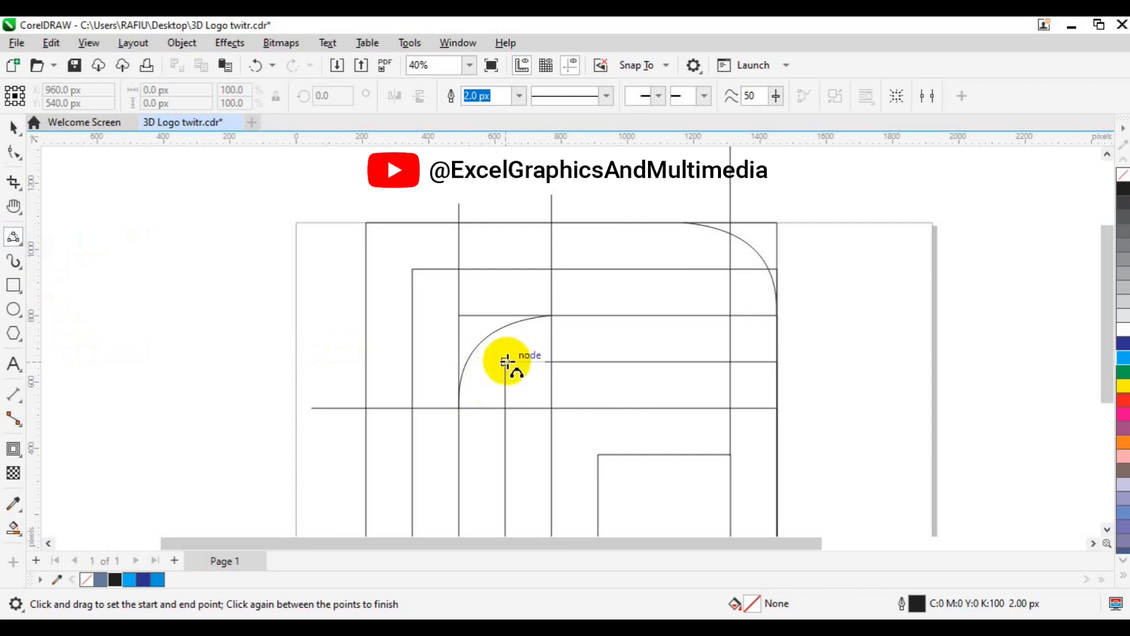
pyautogui.moveTo(507, 362); pyautogui.dragTo(460, 404)
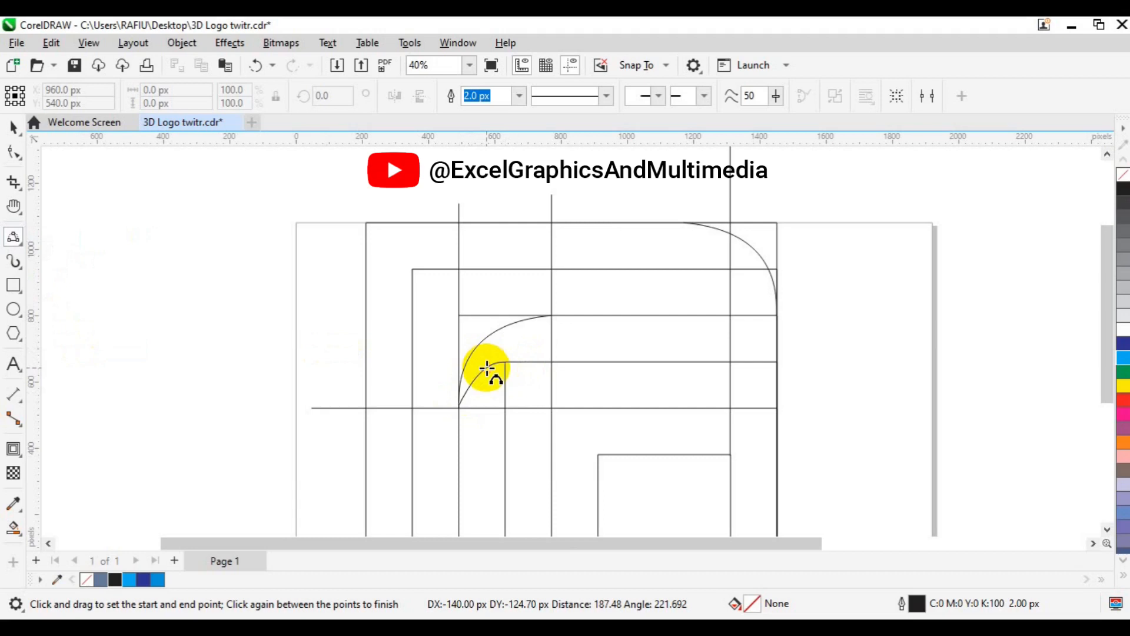
pyautogui.click(487, 368)
pyautogui.press('space')
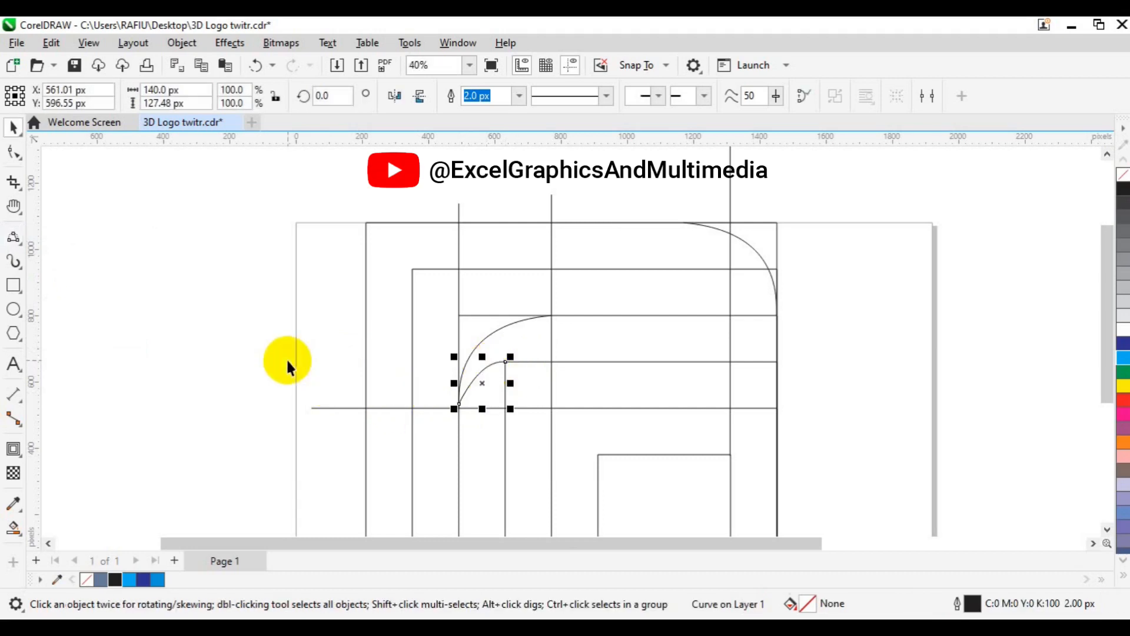
# Step: Copy the two left-hand curves together so the larger one meets the outermost square's top edge, starting from the left curve's upper end
pyautogui.keyDown('shift'); pyautogui.click(486, 338); pyautogui.keyUp('shift')
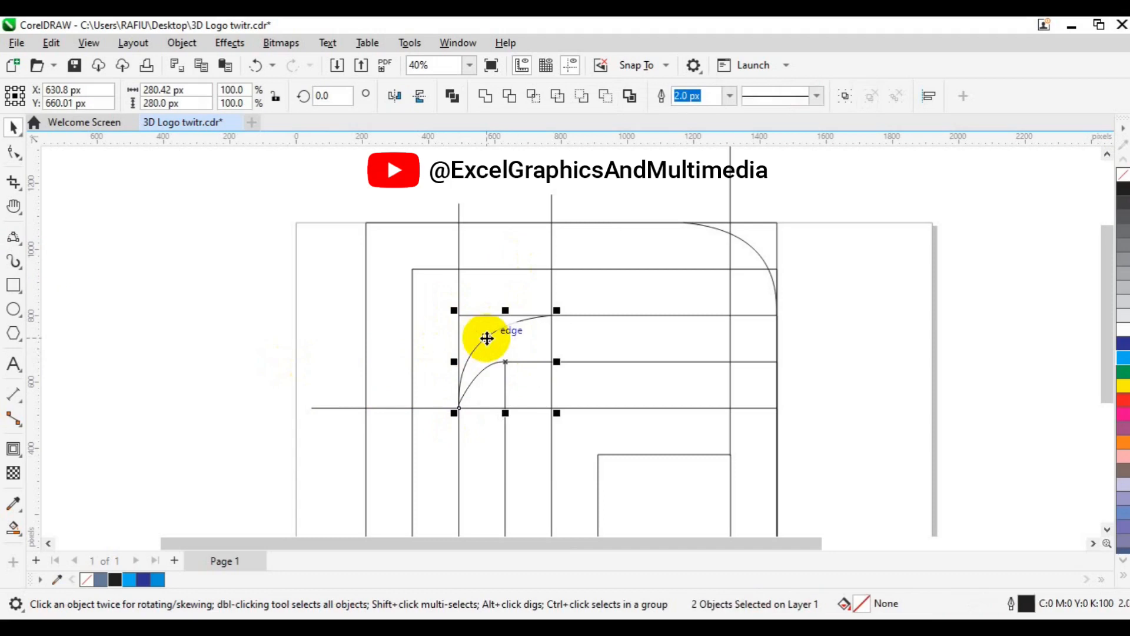
pyautogui.moveTo(486, 338); pyautogui.dragTo(581, 246)
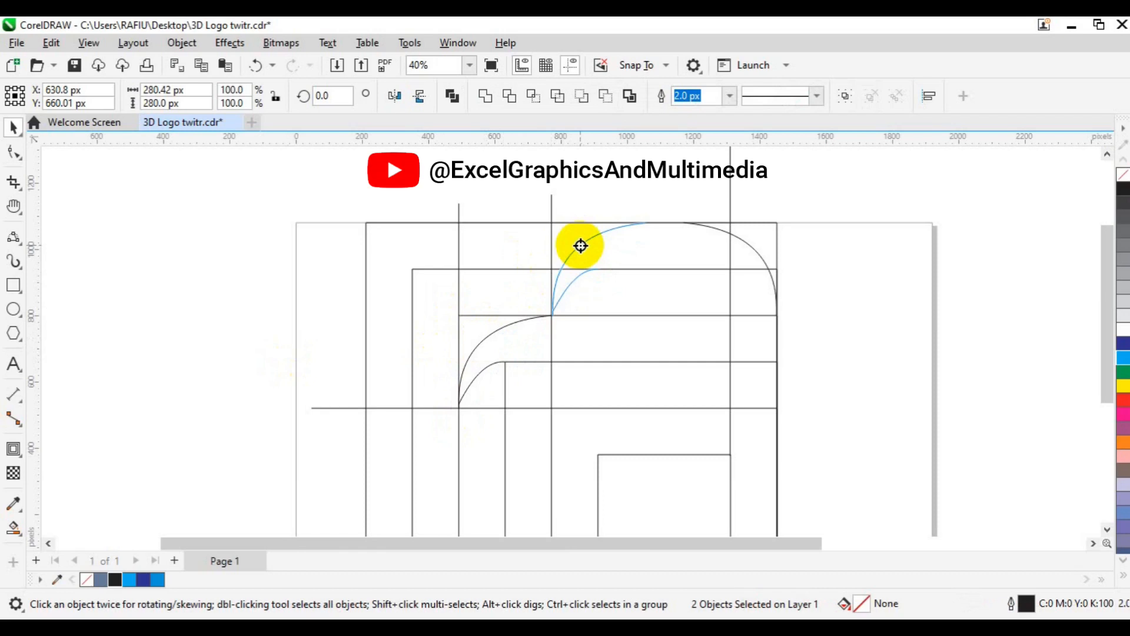
pyautogui.moveTo(581, 246); pyautogui.dragTo(578, 245)
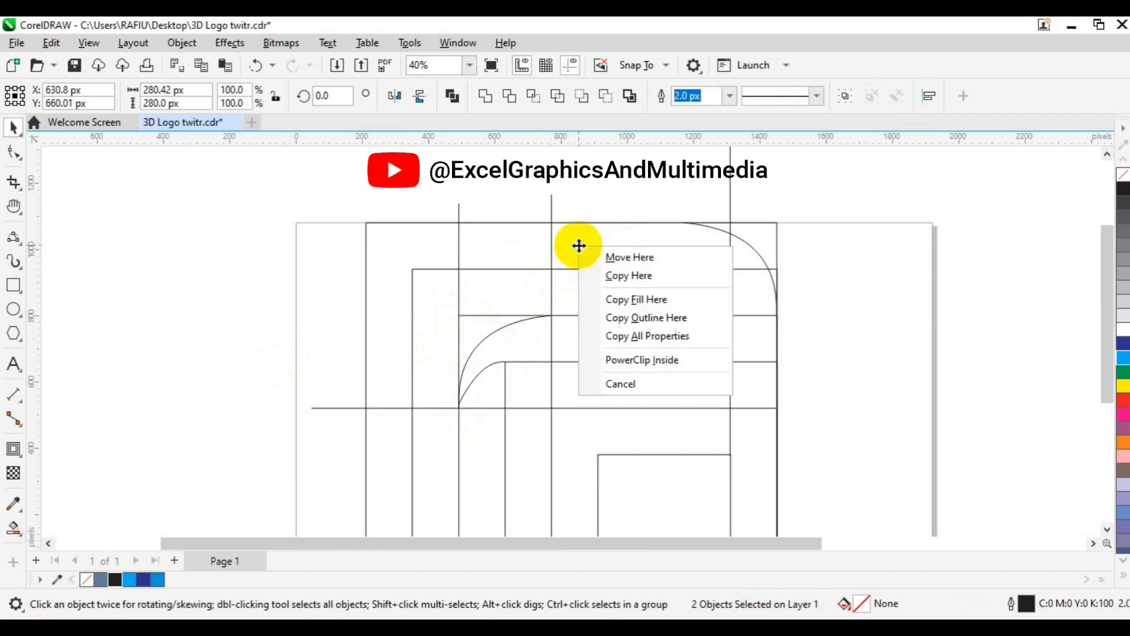
pyautogui.click(636, 278)
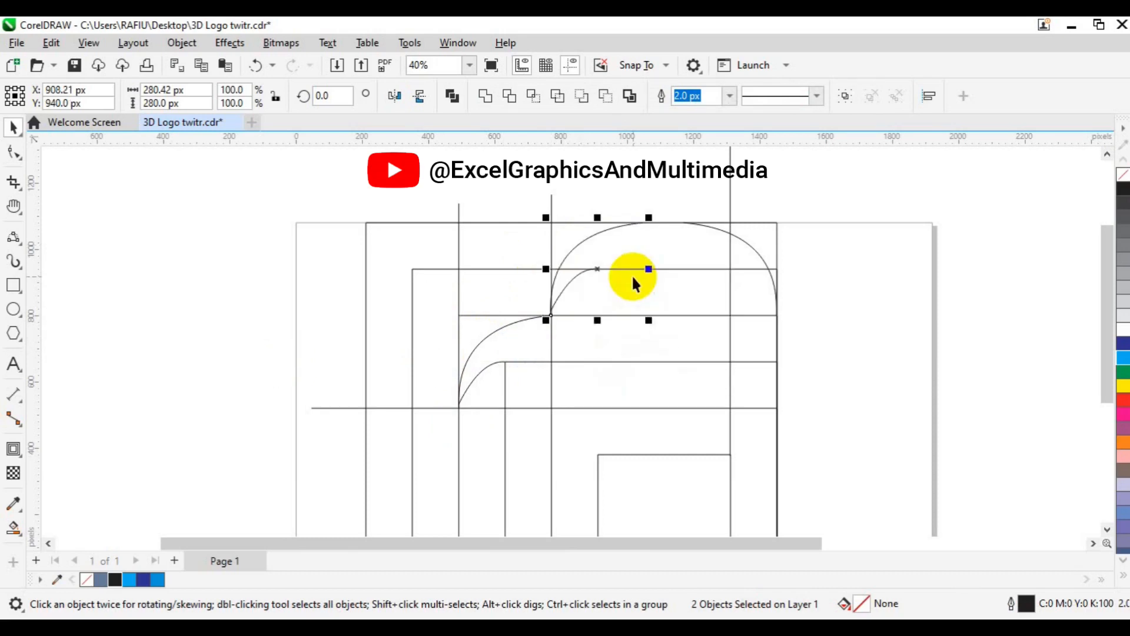
pyautogui.hotkey('ctrl', 'z')
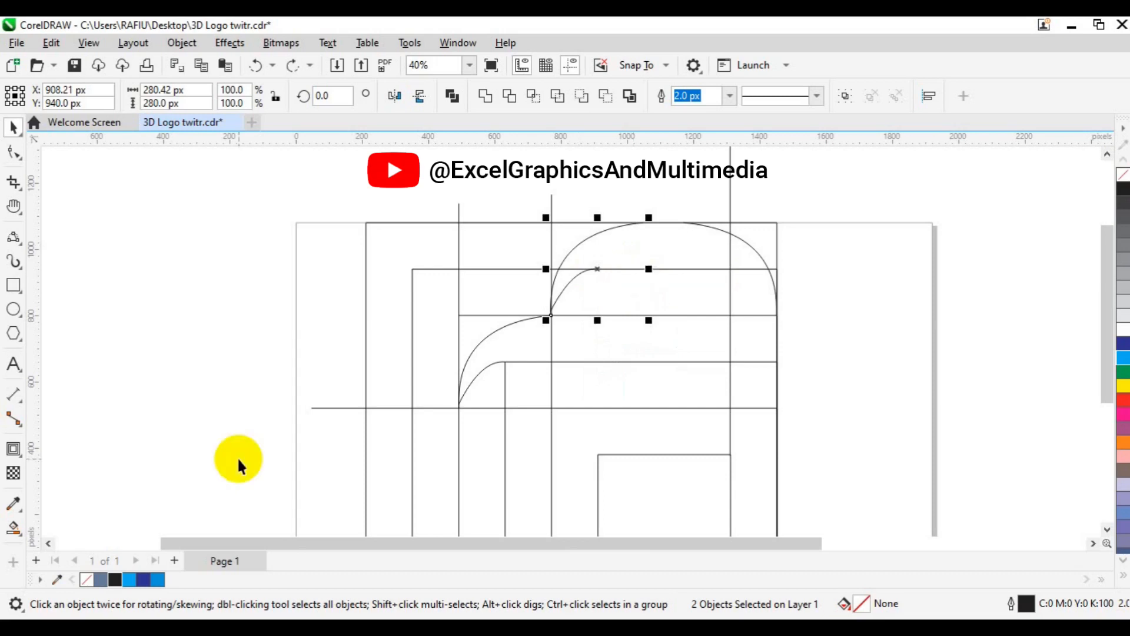
# Step: Use Smart Fill with the blue-grey colour on the regions of the top arch, the right column and the lower frame
pyautogui.click(17, 525)
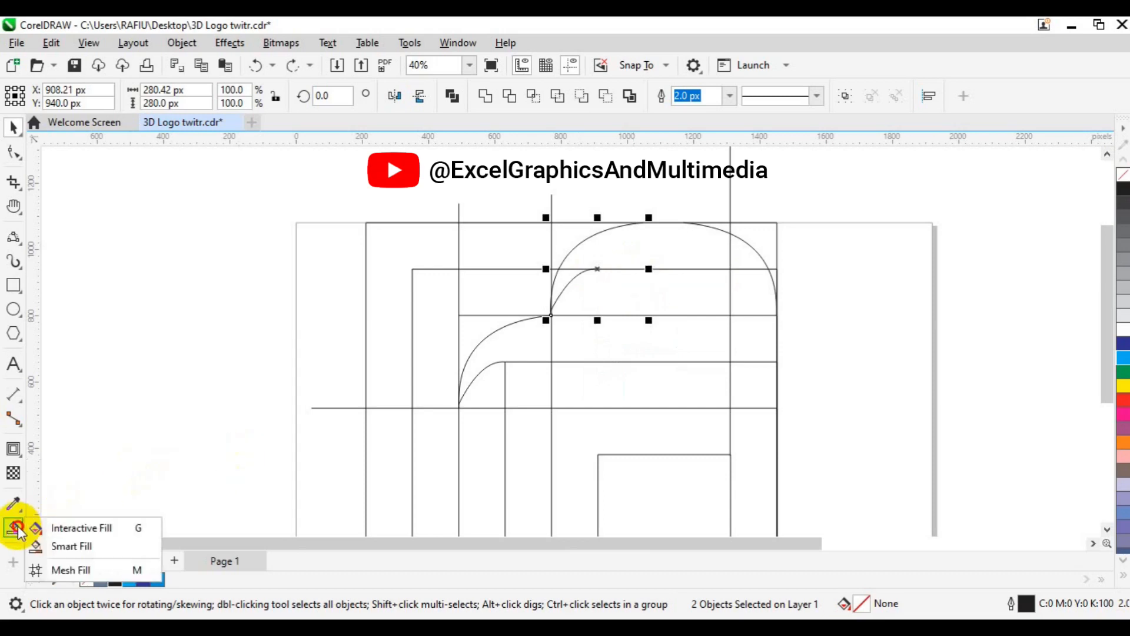
pyautogui.click(95, 548)
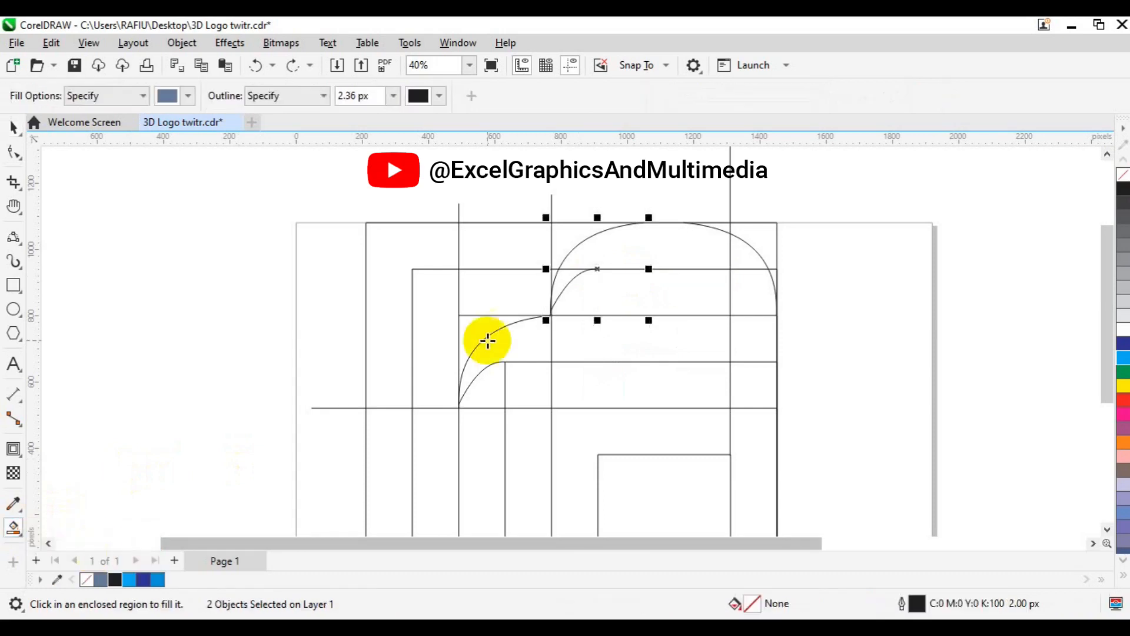
pyautogui.click(561, 280)
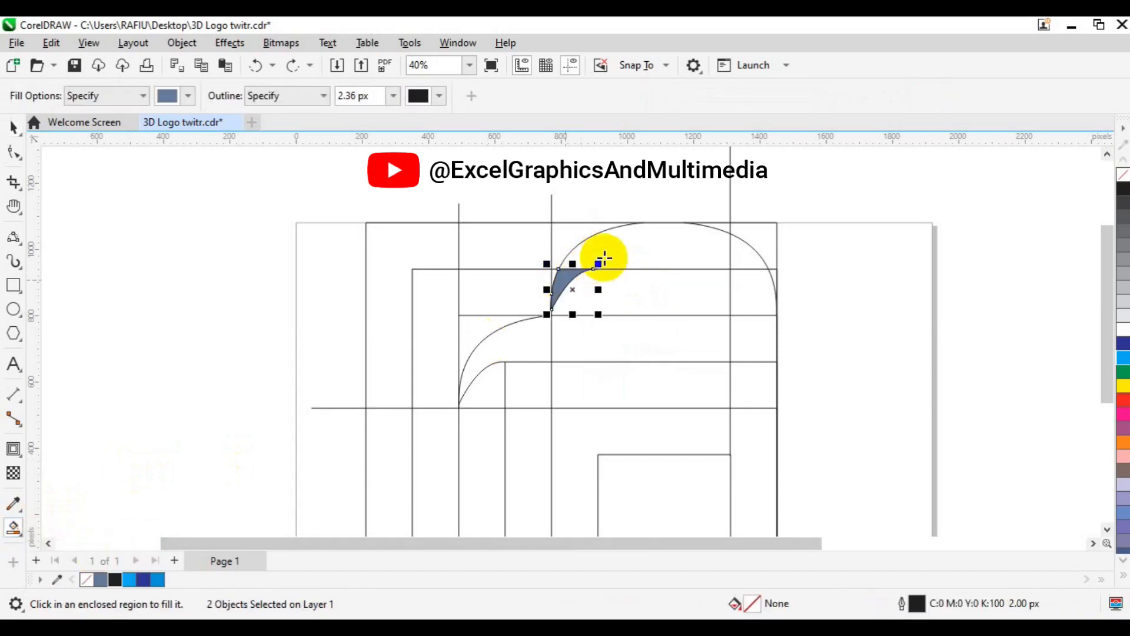
pyautogui.click(604, 258)
pyautogui.click(744, 266)
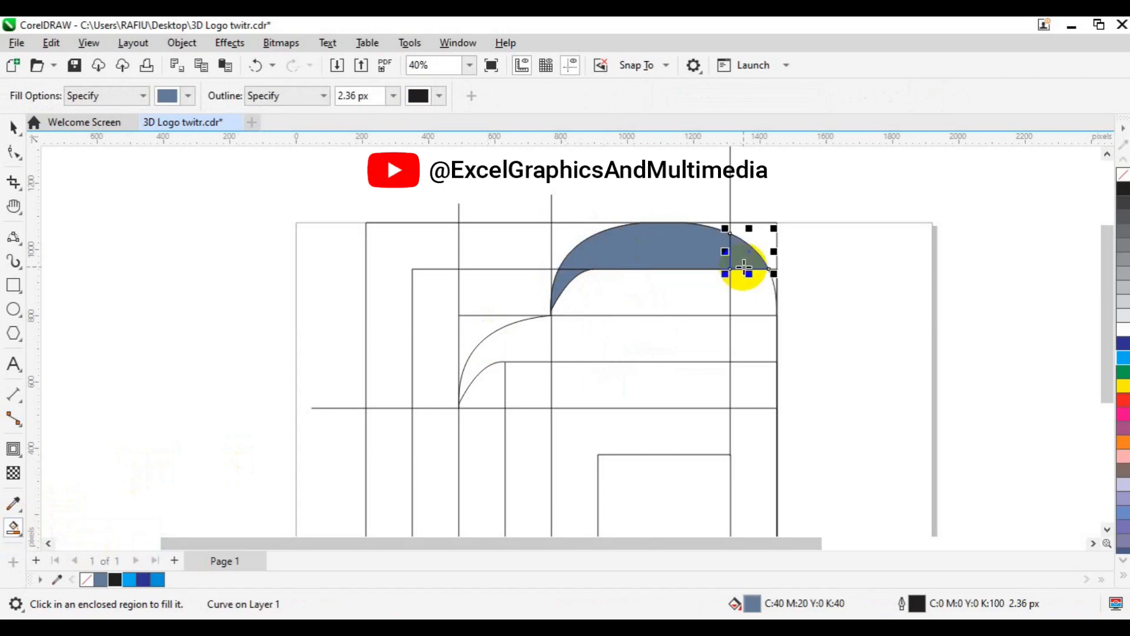
pyautogui.click(746, 295)
pyautogui.click(747, 339)
pyautogui.click(749, 384)
pyautogui.click(755, 436)
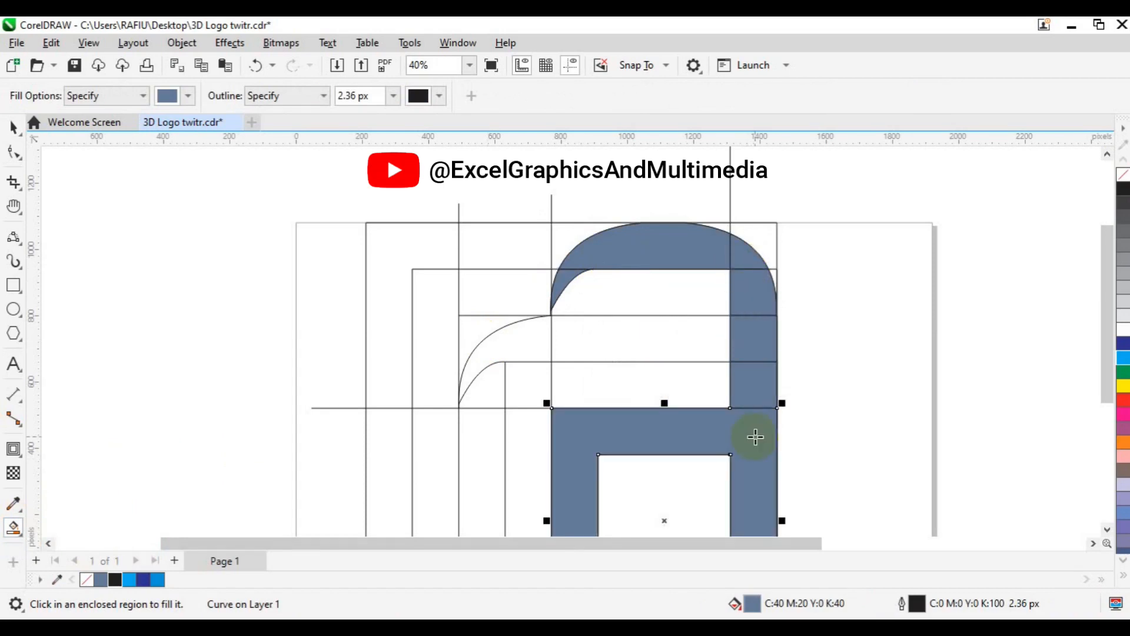
# Step: Smart Fill the curved tip and straight part of the middle bar, and weld these two pieces into one shape
pyautogui.click(508, 354)
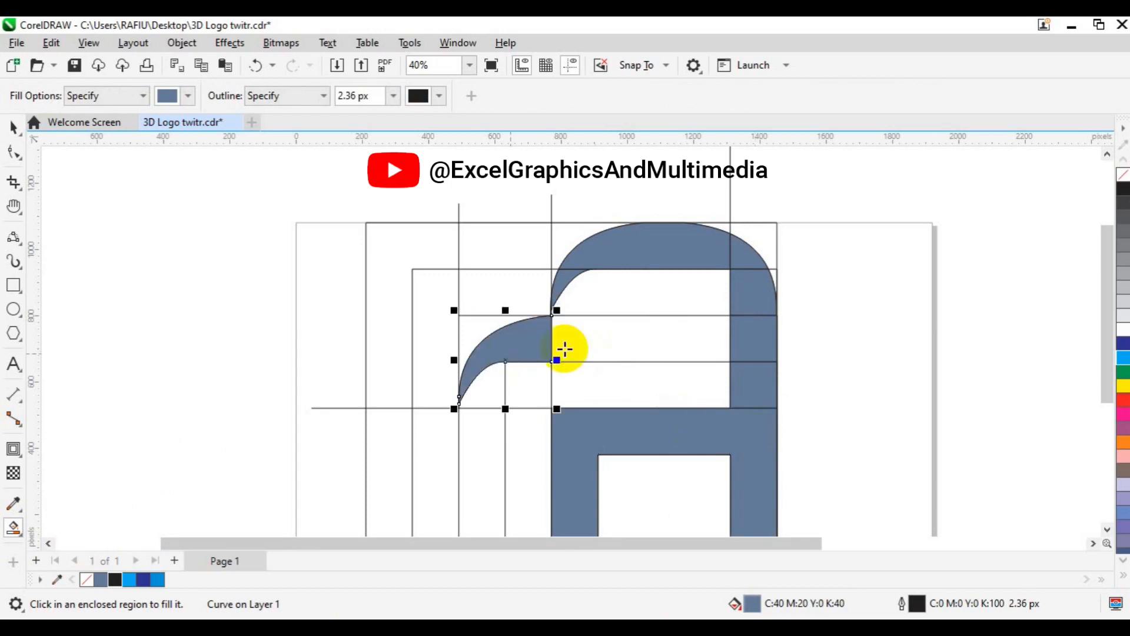
pyautogui.click(612, 344)
pyautogui.press('space')
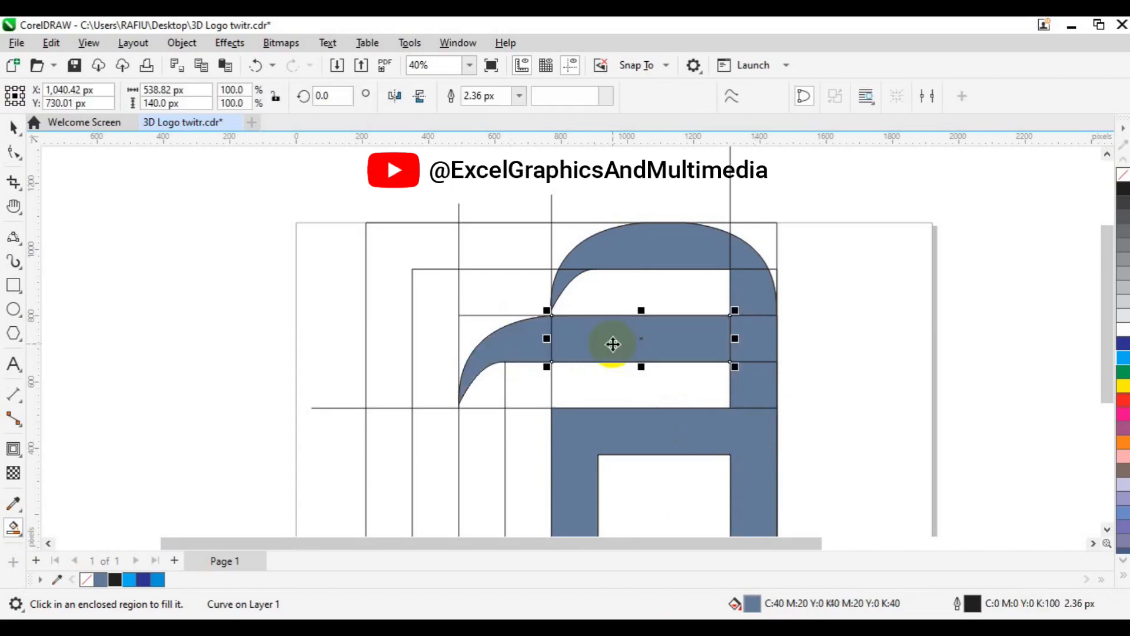
pyautogui.keyDown('shift'); pyautogui.click(493, 356); pyautogui.keyUp('shift')
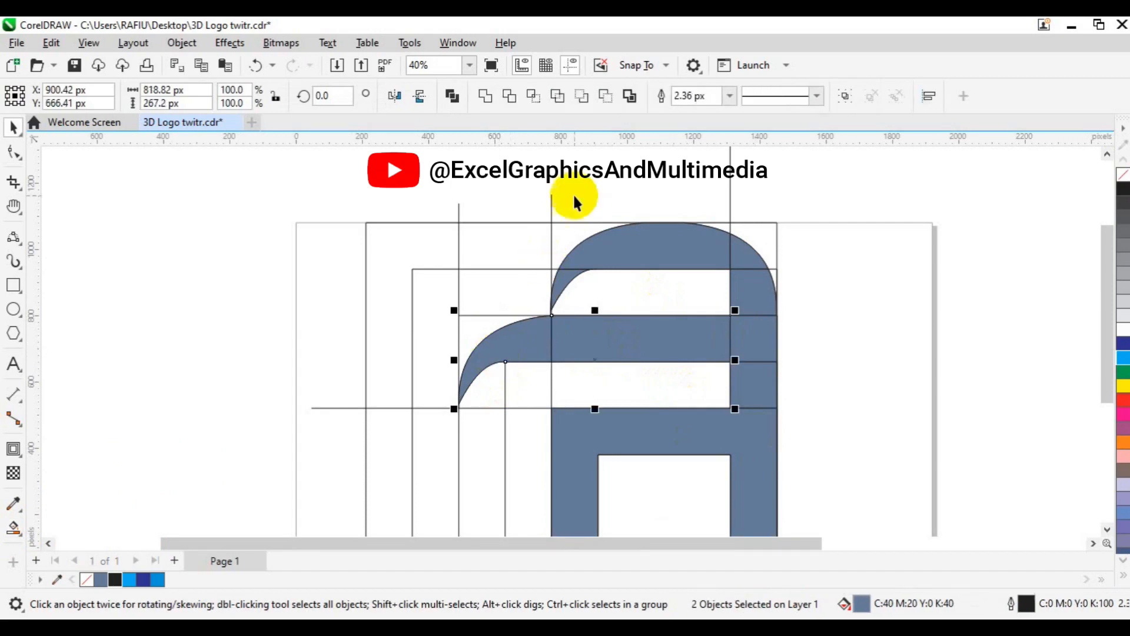
pyautogui.click(486, 103)
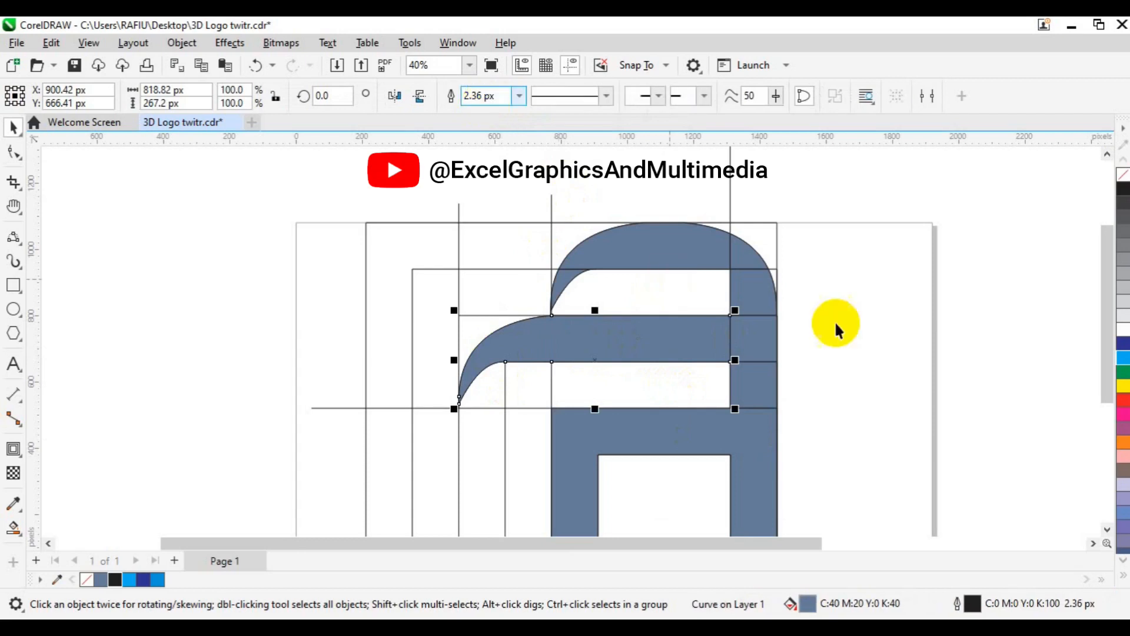
# Step: Select the lower frame and the right column's filled segments above it, and weld them into a single shape
pyautogui.click(765, 444)
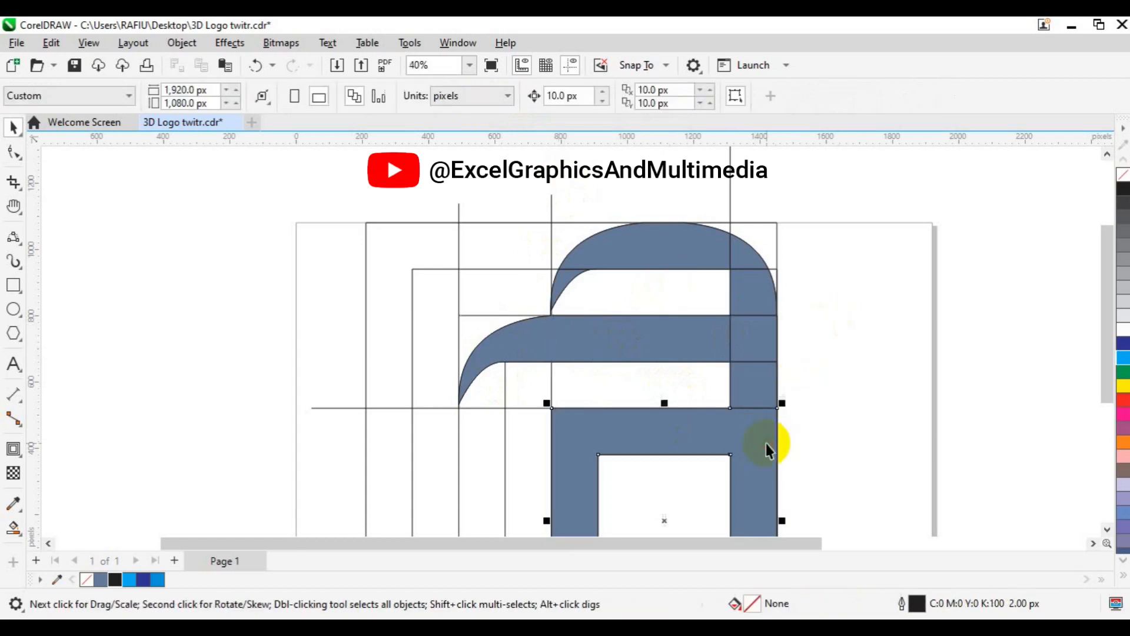
pyautogui.click(758, 388)
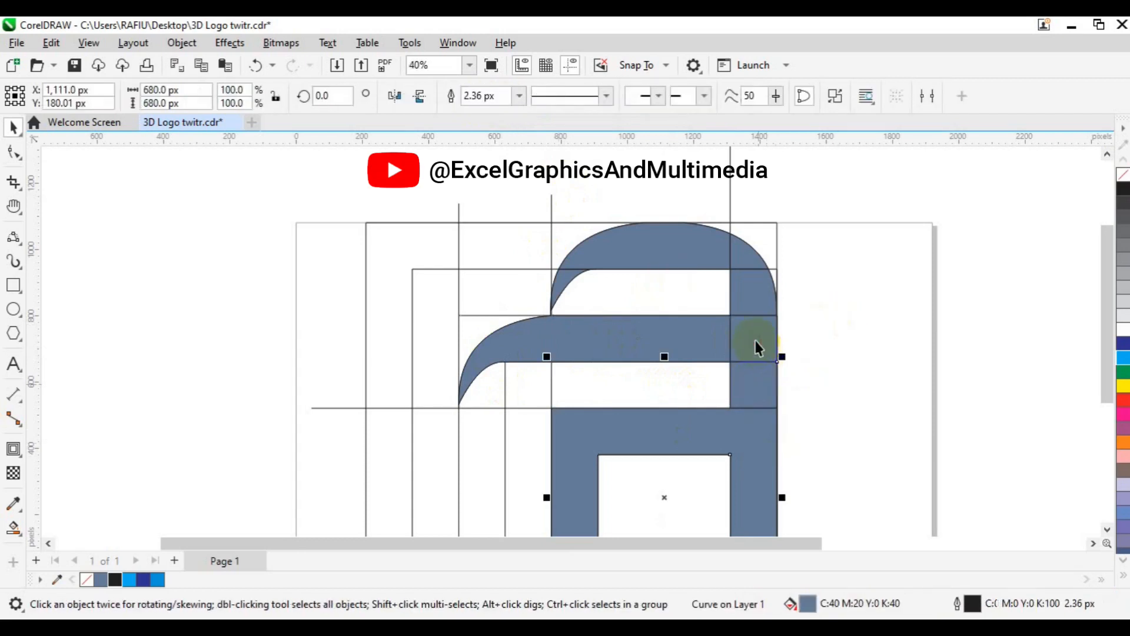
pyautogui.click(759, 291)
pyautogui.keyDown('shift'); pyautogui.click(759, 291); pyautogui.keyUp('shift')
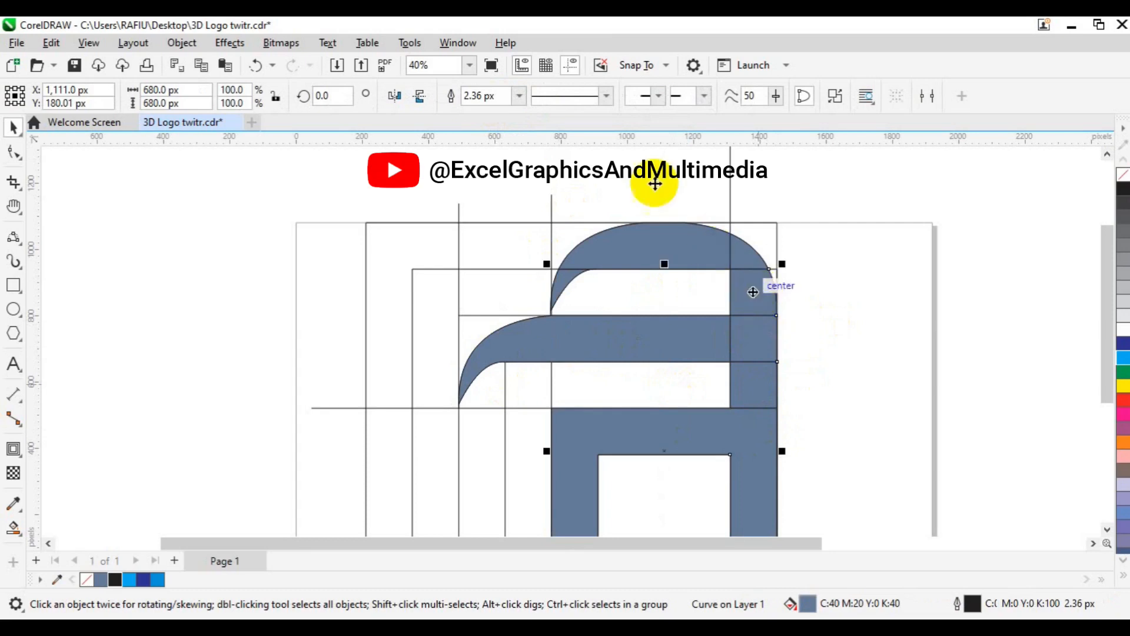
pyautogui.click(484, 97)
# Step: Select the top arch's right corner, middle section and curved left tip, and weld these three pieces into one shape
pyautogui.click(747, 261)
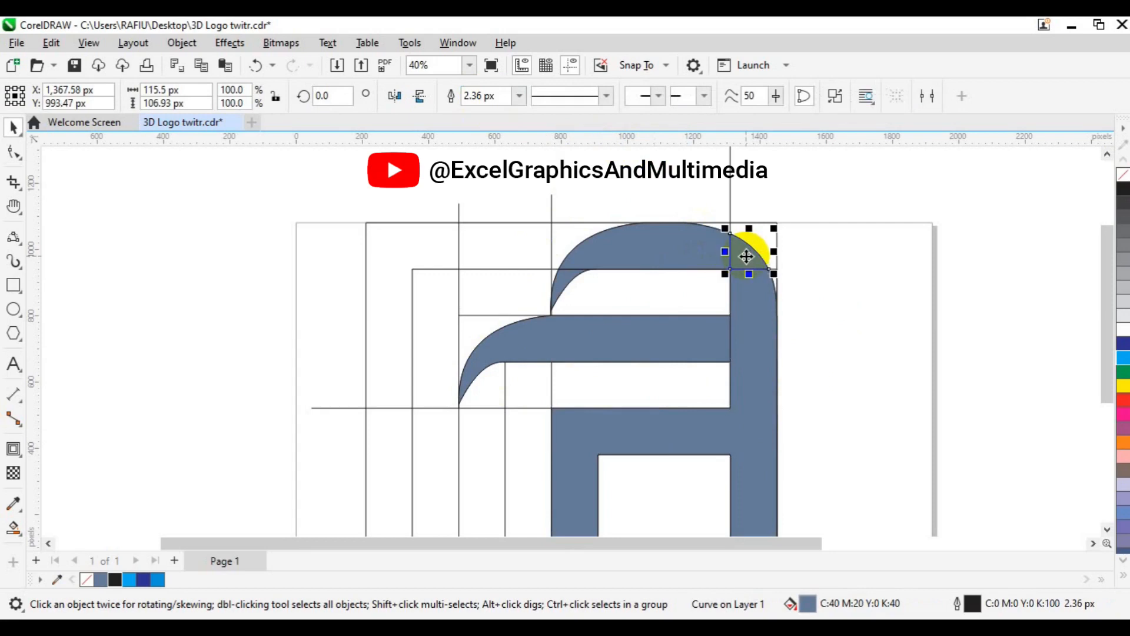
pyautogui.click(692, 253)
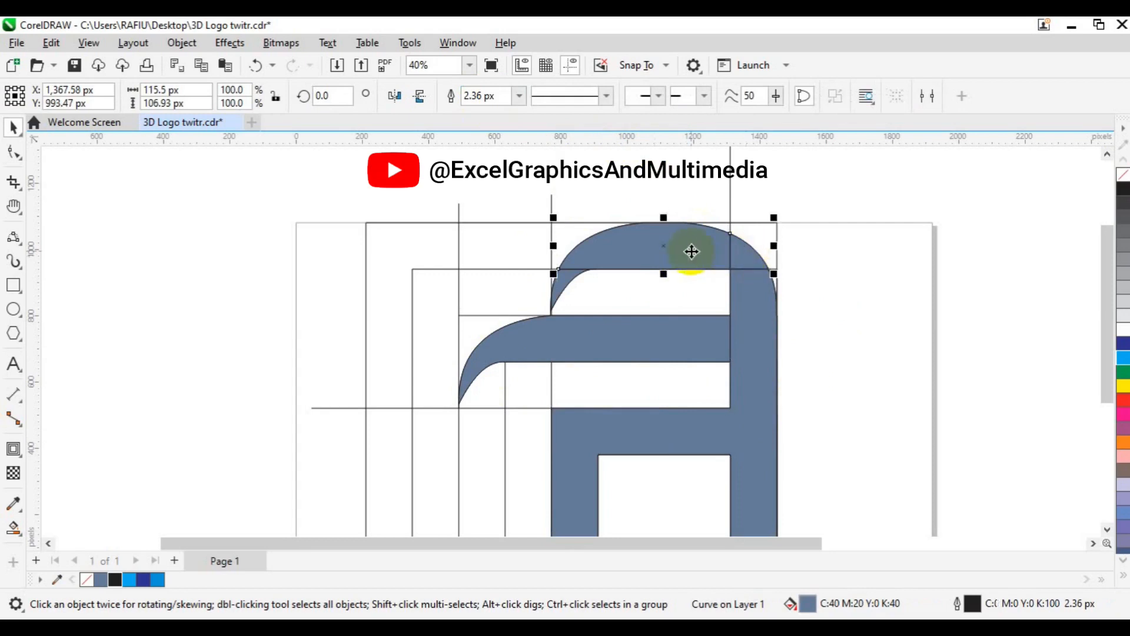
pyautogui.keyDown('shift'); pyautogui.click(562, 291); pyautogui.keyUp('shift')
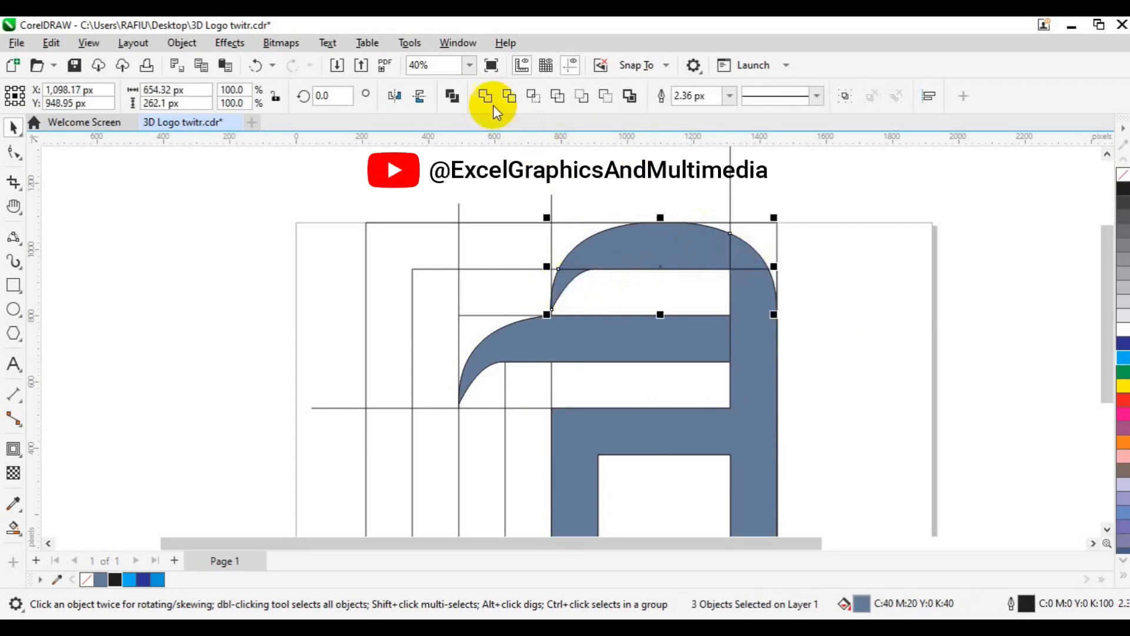
pyautogui.click(489, 99)
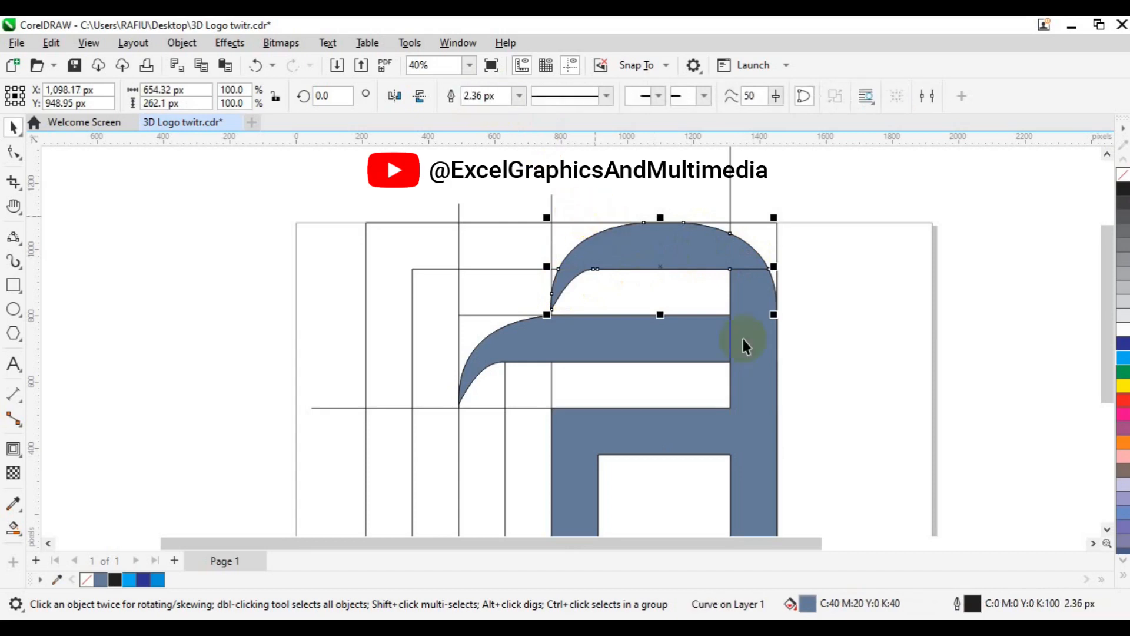
# Step: Weld the top arch with the right column and lower frame into a single shape
pyautogui.keyDown('shift'); pyautogui.click(755, 377); pyautogui.keyUp('shift')
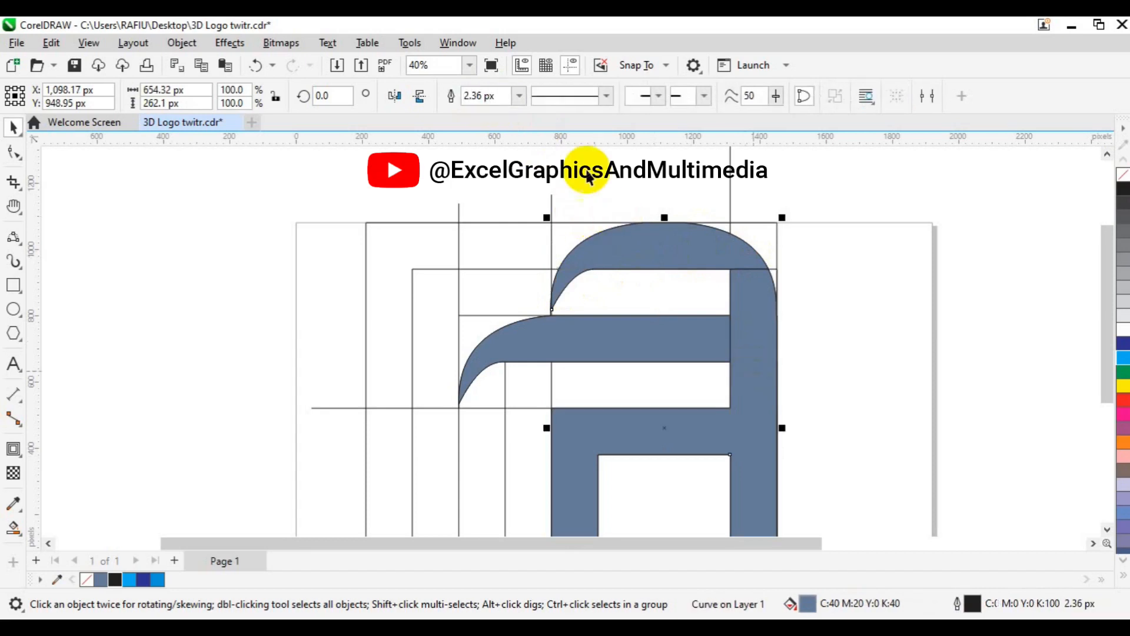
pyautogui.click(485, 99)
pyautogui.click(486, 99)
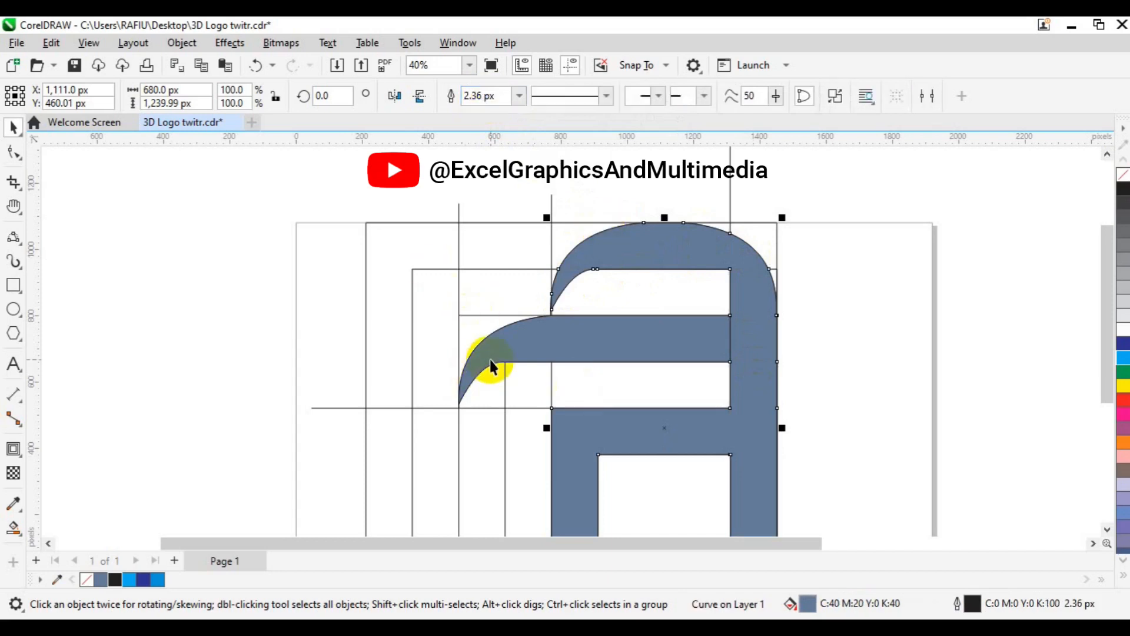
# Step: Remove the outlines from the frame shape and the middle bar, and move both clear of the construction lines to about X 2,149 px, Y 493 px
pyautogui.click(512, 355)
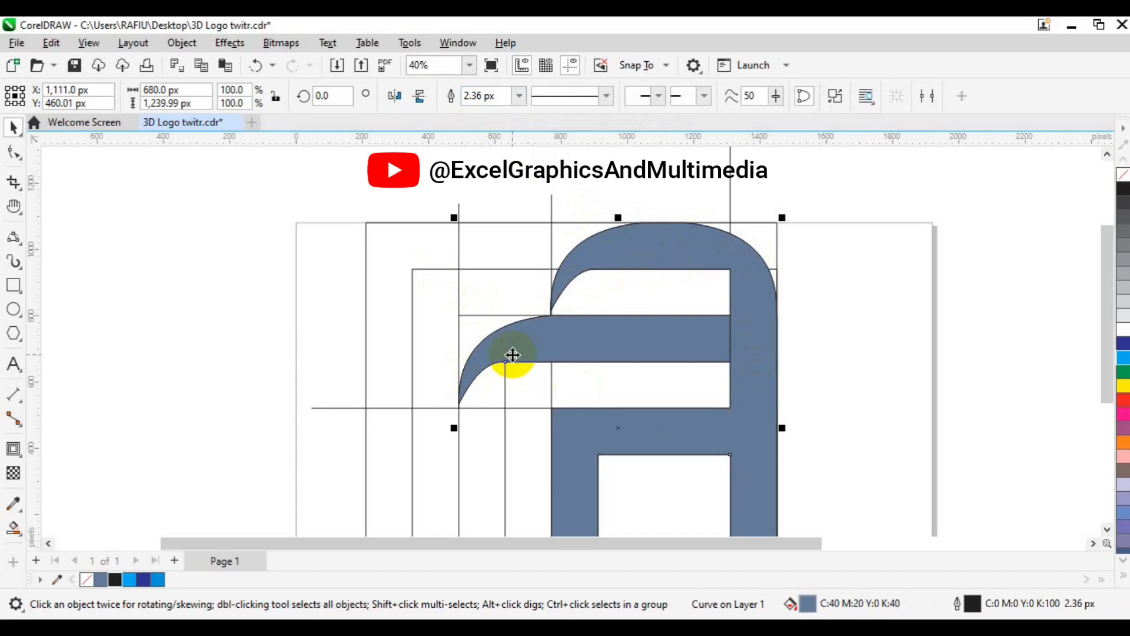
pyautogui.rightClick(89, 583)
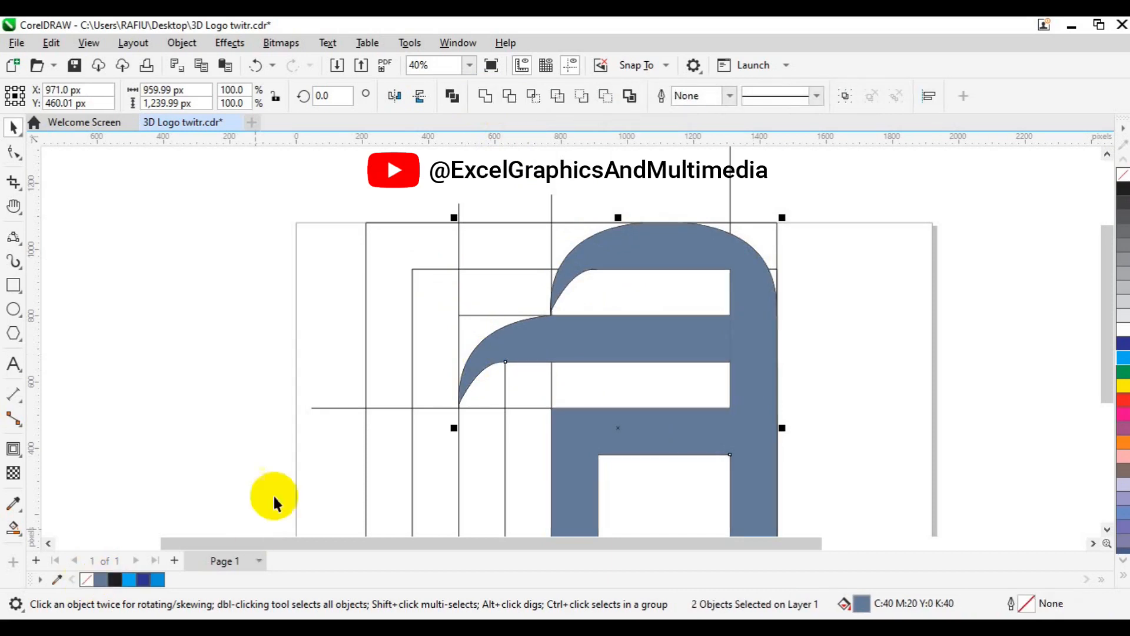
pyautogui.moveTo(592, 346); pyautogui.dragTo(918, 324)
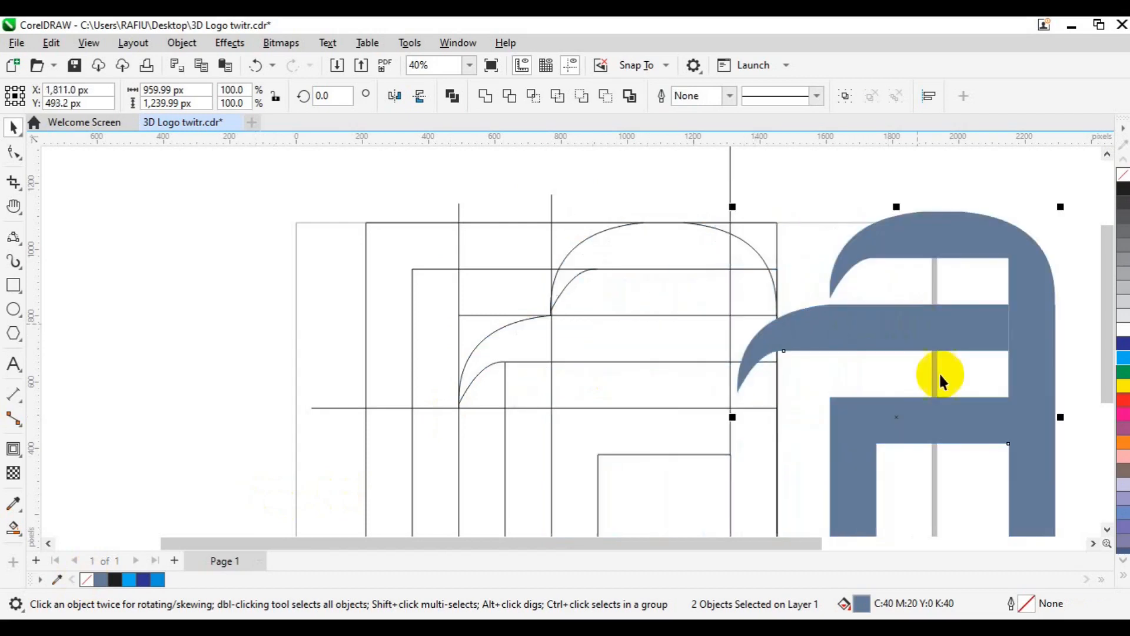
pyautogui.moveTo(732, 543); pyautogui.dragTo(855, 546)
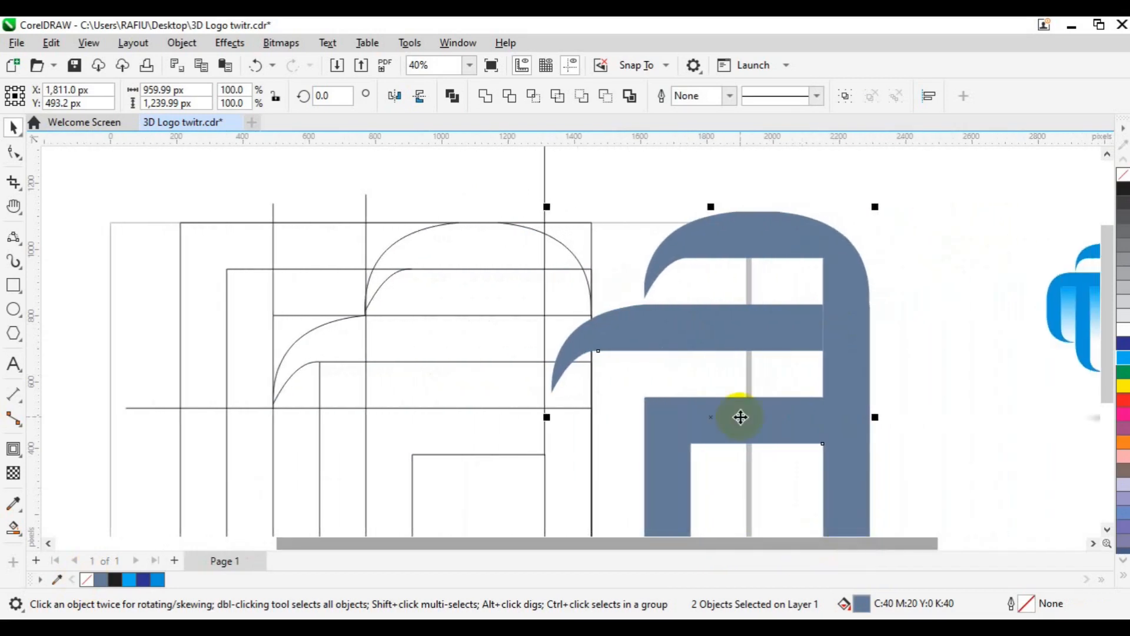
pyautogui.moveTo(749, 419); pyautogui.dragTo(859, 397)
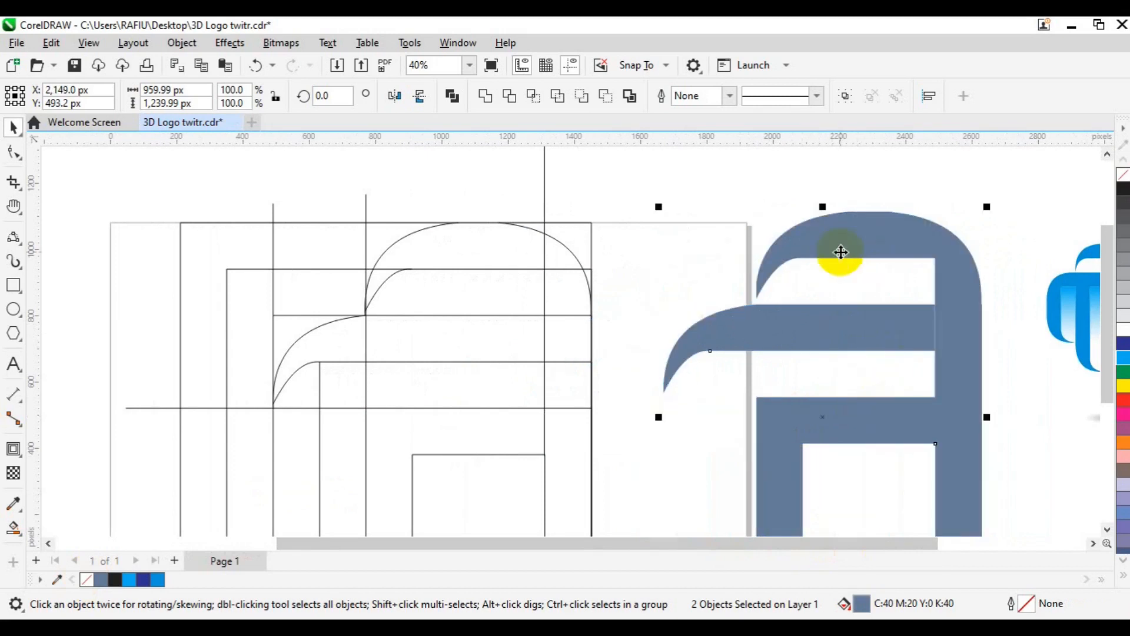
# Step: Weld the middle bar with the frame shape and deselect the result
pyautogui.click(486, 101)
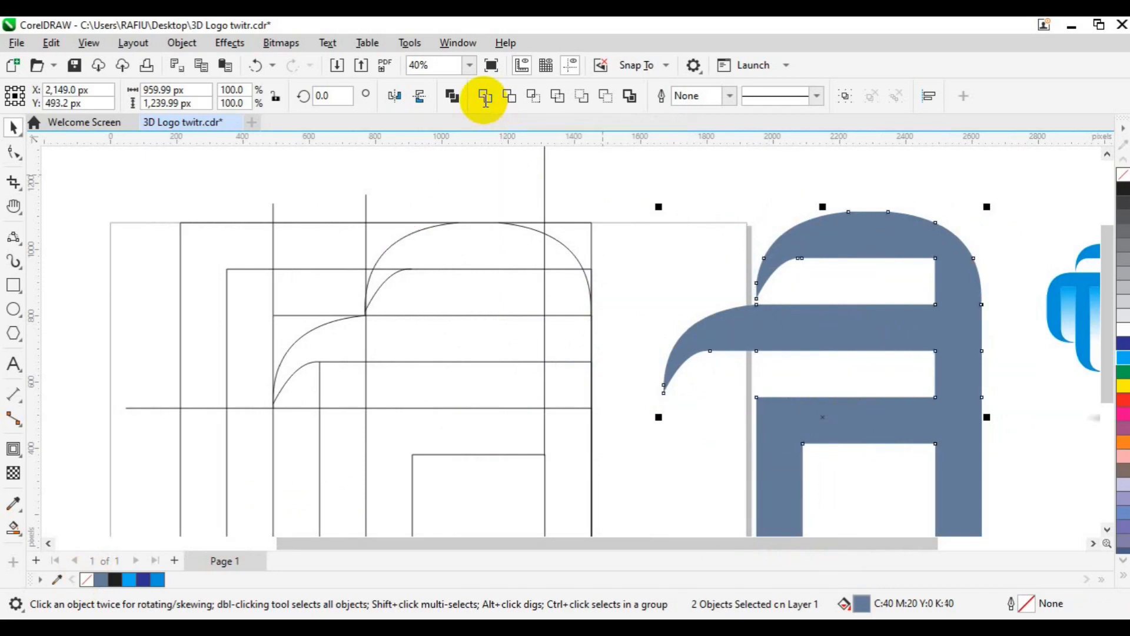
pyautogui.click(157, 358)
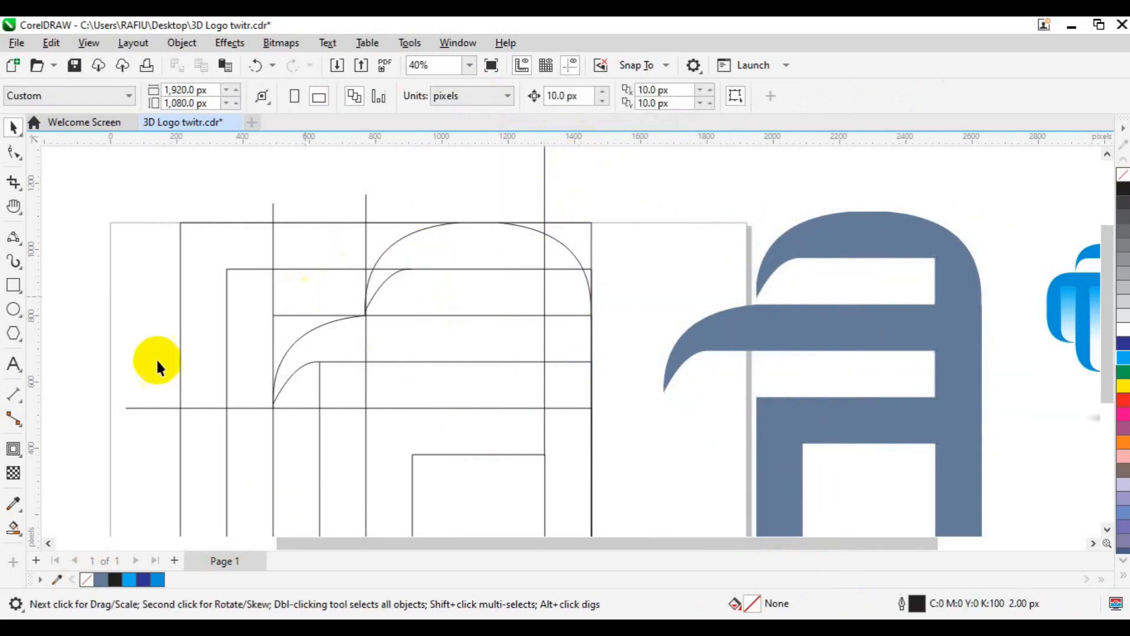
# Step: Smart Fill the gap beneath the top arch and the three adjoining regions beneath the middle bar with the blue-grey colour
pyautogui.click(17, 533)
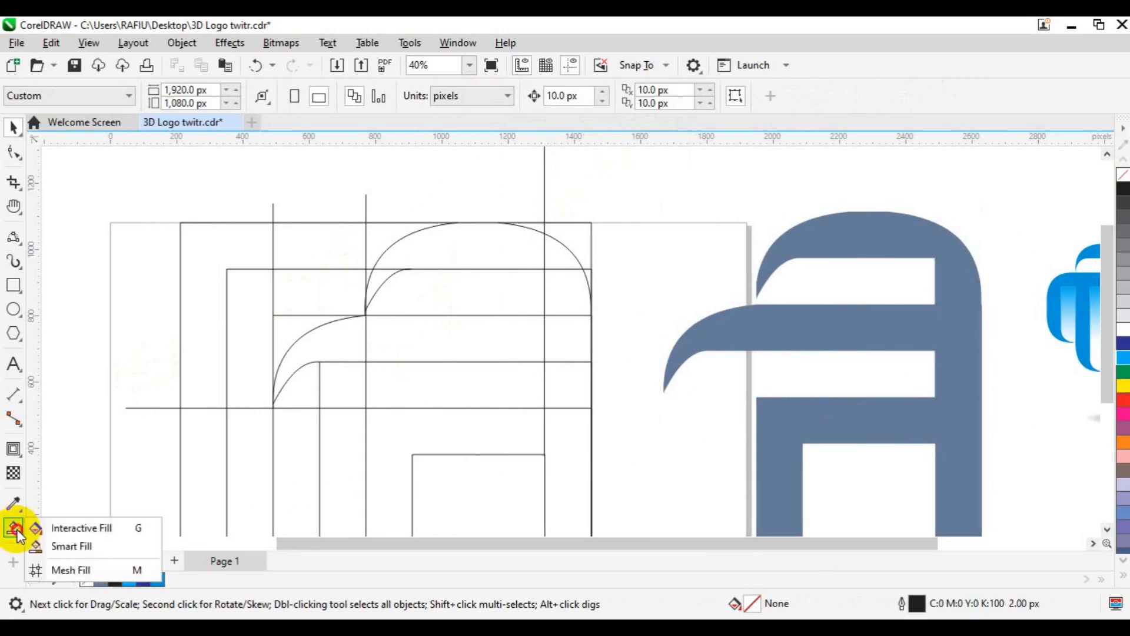
pyautogui.click(57, 546)
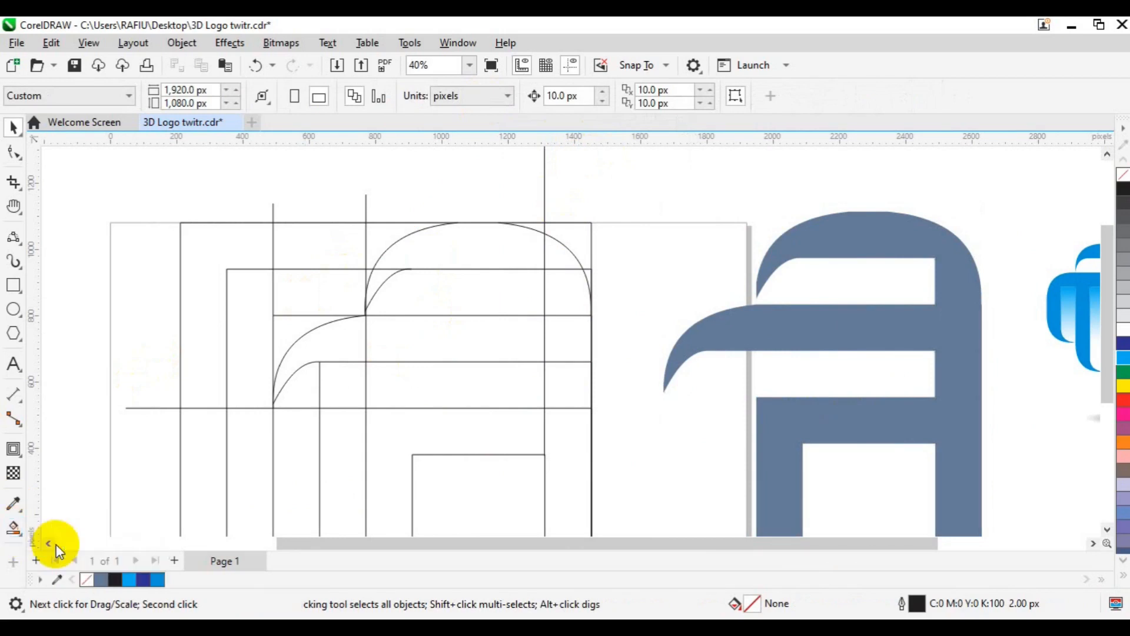
pyautogui.click(393, 305)
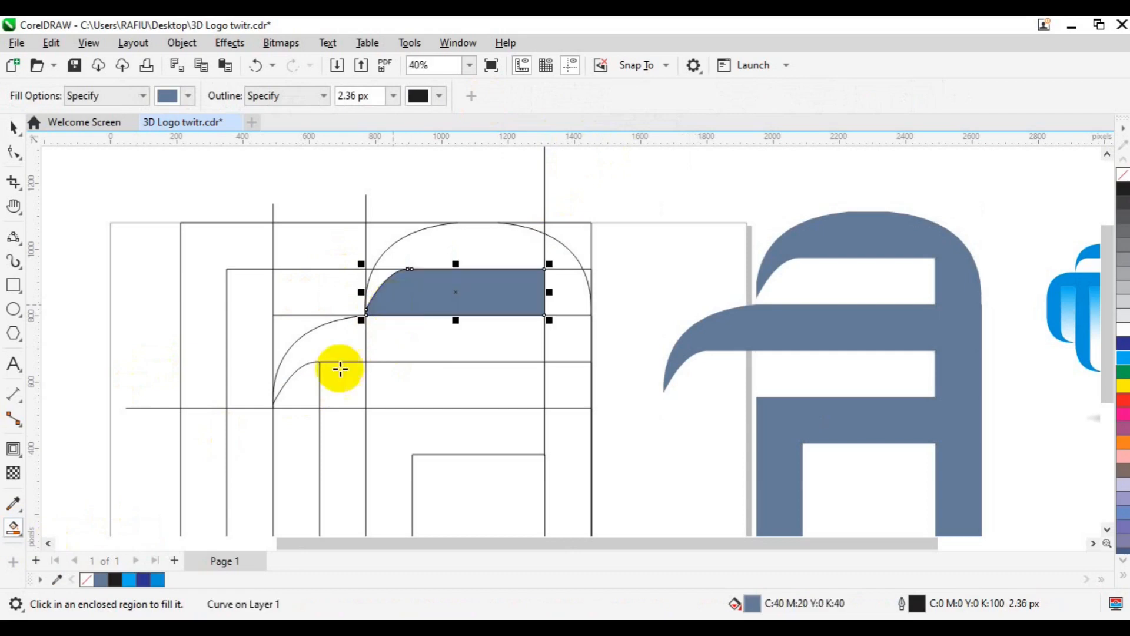
pyautogui.click(305, 394)
pyautogui.click(336, 391)
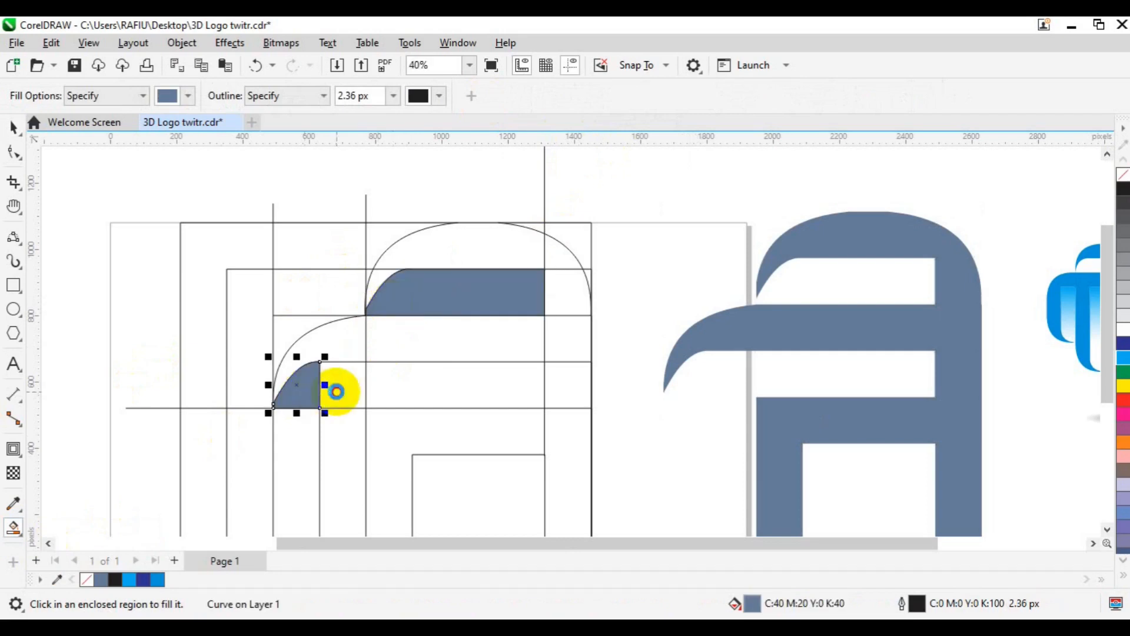
pyautogui.click(412, 391)
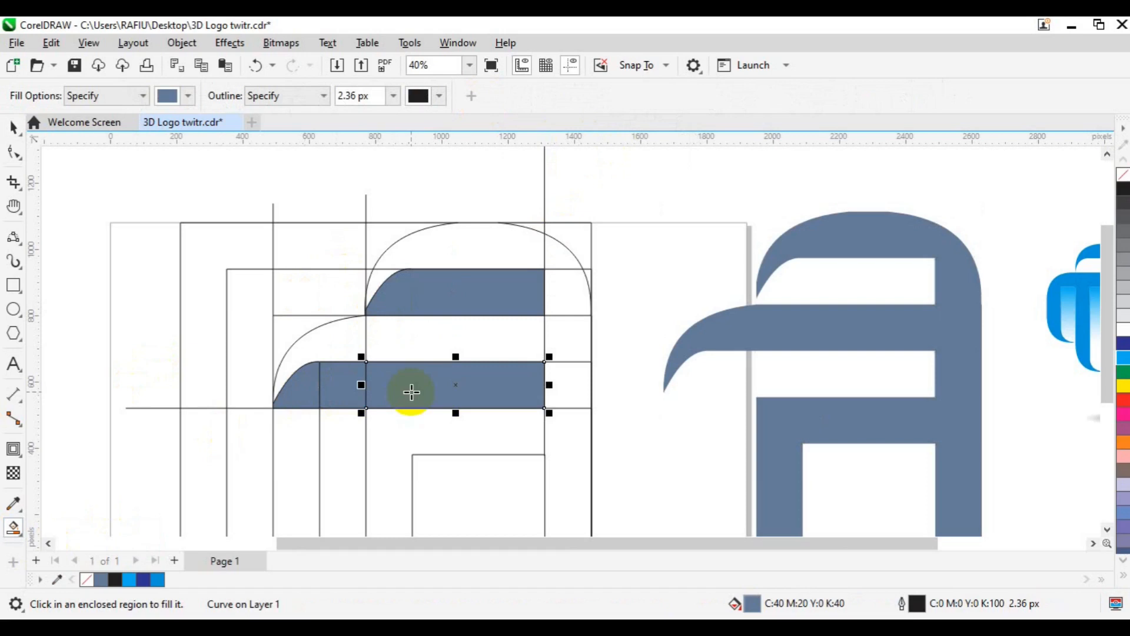
# Step: Select the three filled regions of the lower gap, including its curved tip, and weld them into one shape
pyautogui.press('space')
pyautogui.click(348, 400)
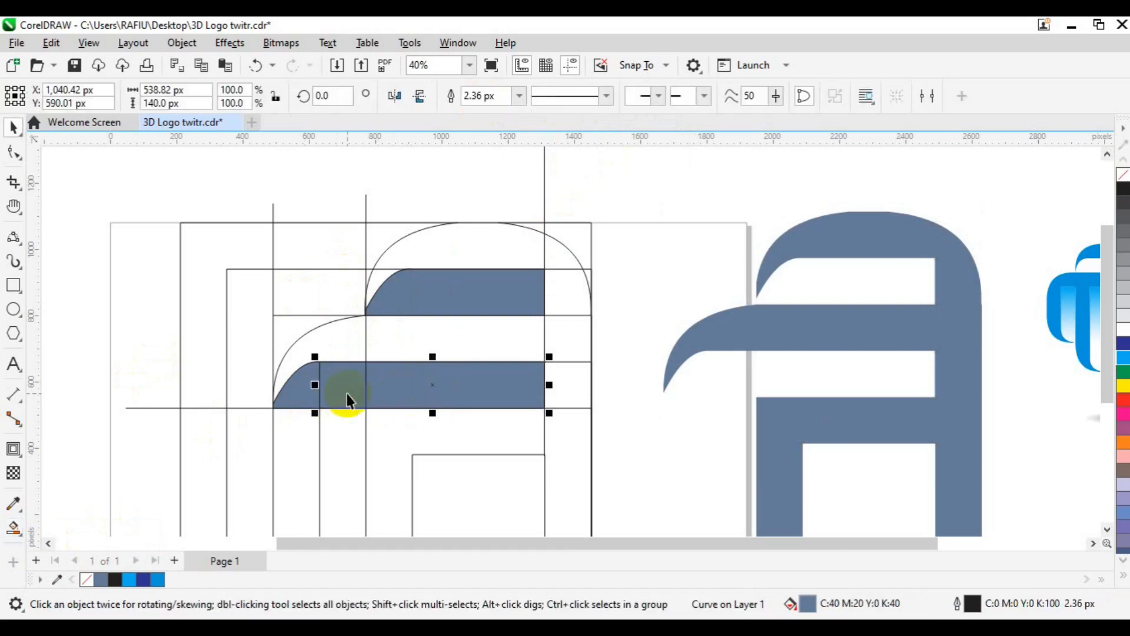
pyautogui.click(292, 395)
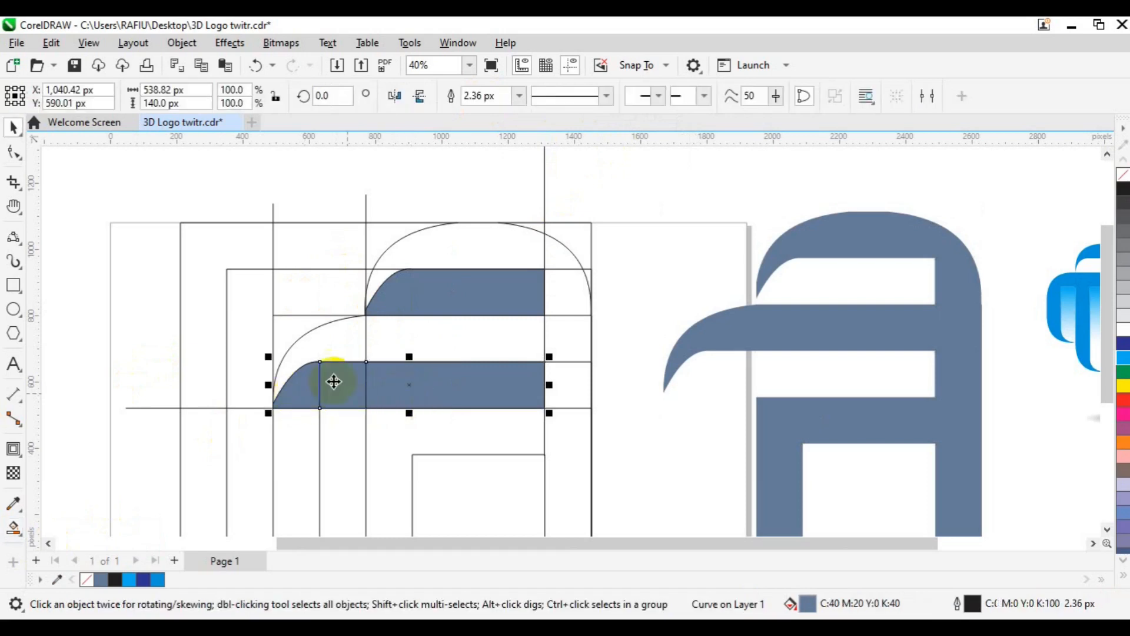
pyautogui.keyDown('shift'); pyautogui.click(501, 290); pyautogui.keyUp('shift')
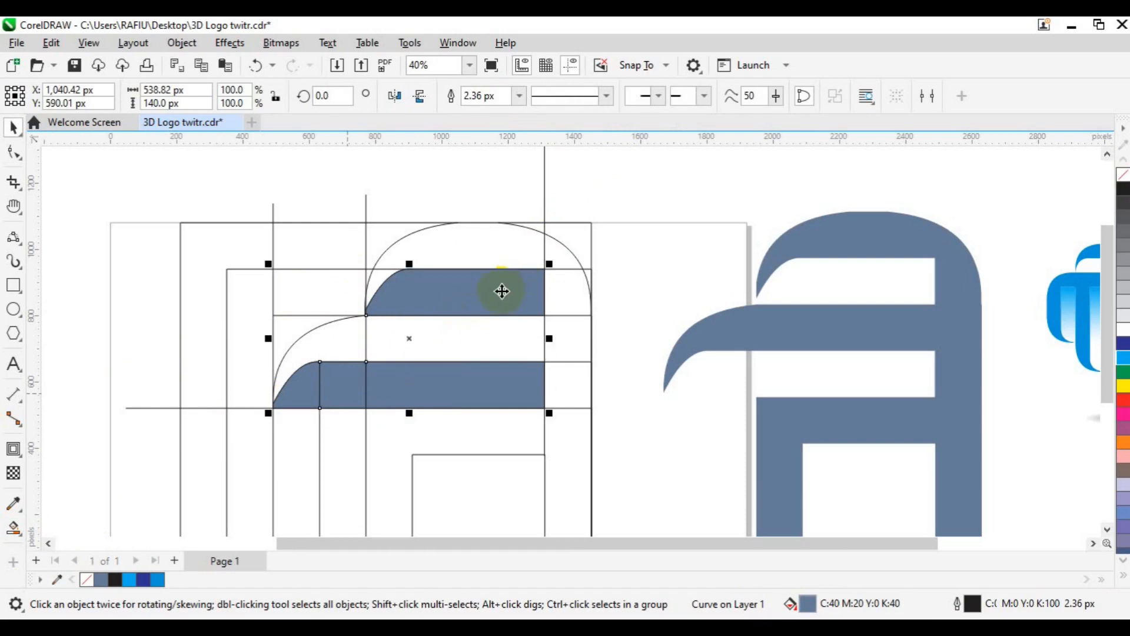
pyautogui.click(460, 380)
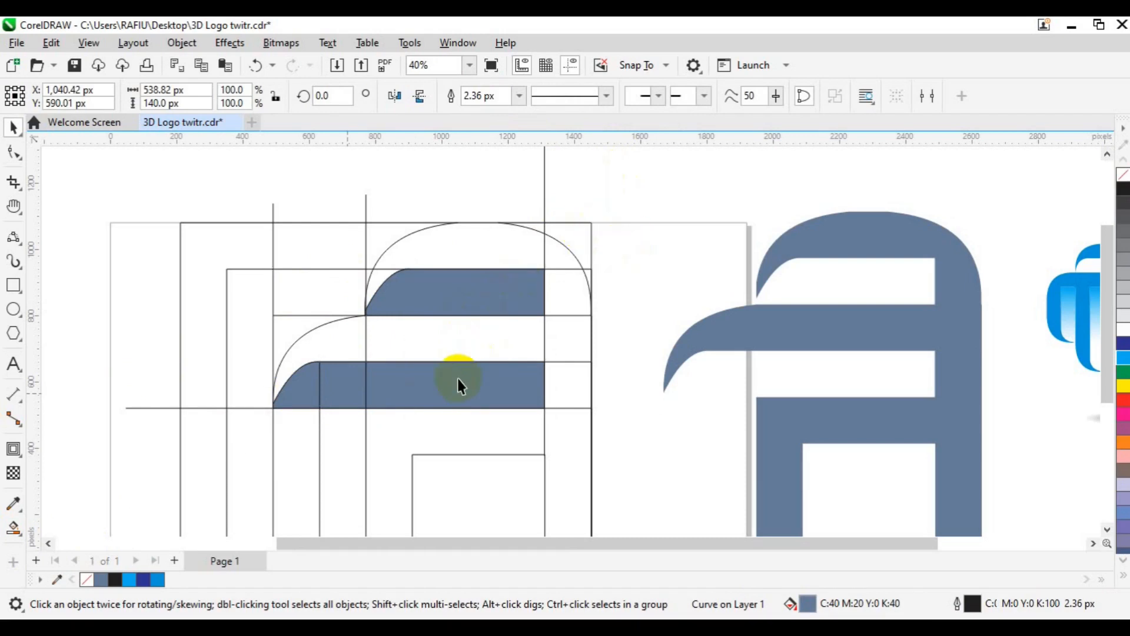
pyautogui.click(330, 393)
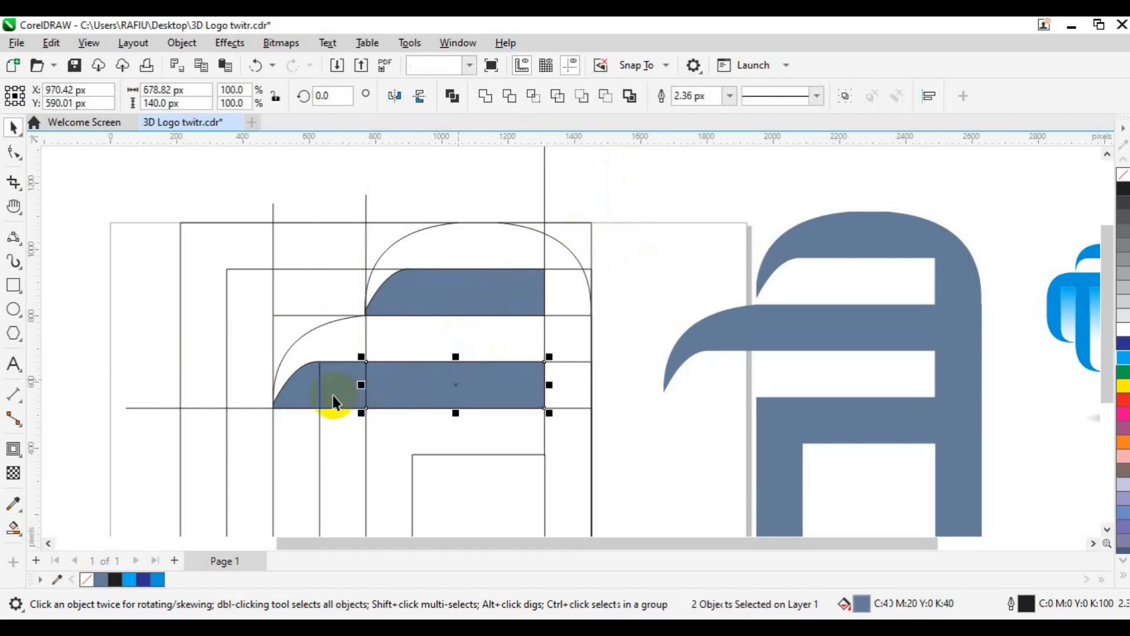
pyautogui.keyDown('shift'); pyautogui.click(302, 405); pyautogui.keyUp('shift')
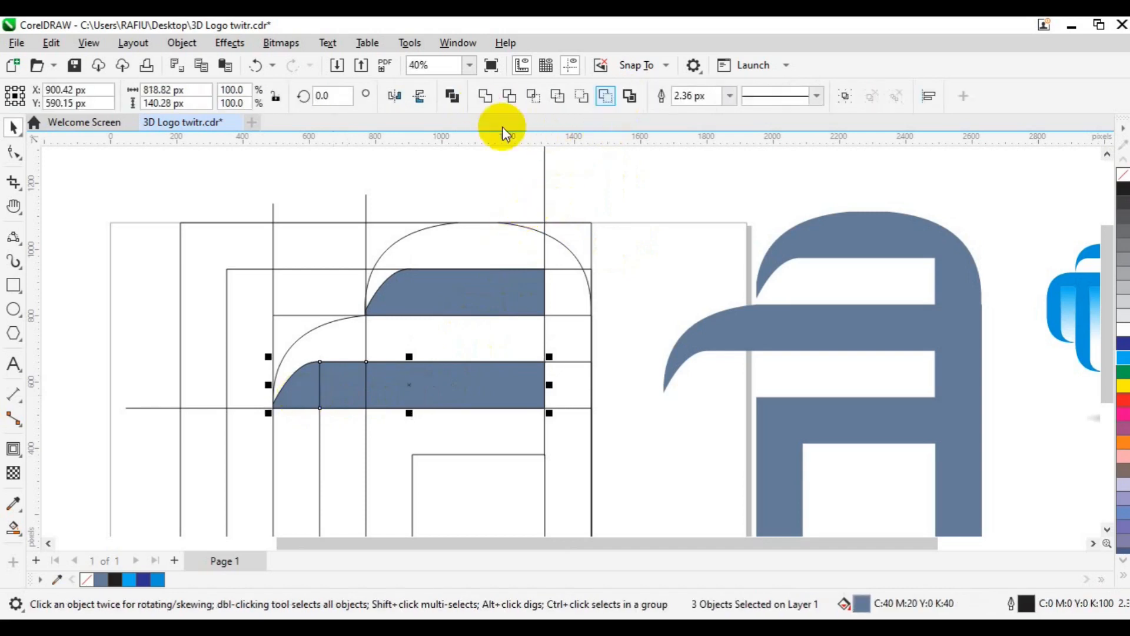
pyautogui.click(487, 96)
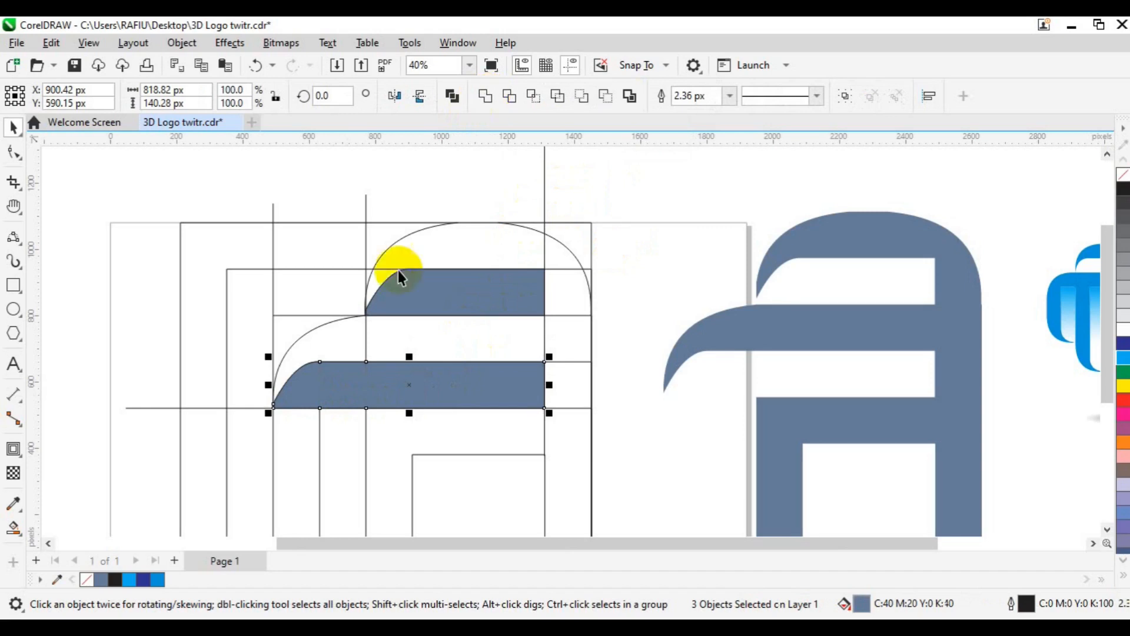
# Step: Remove the outlines from the two gap shapes and move both into the matching openings of the welded blue-grey logo shape
pyautogui.keyDown('shift'); pyautogui.click(416, 299); pyautogui.keyUp('shift')
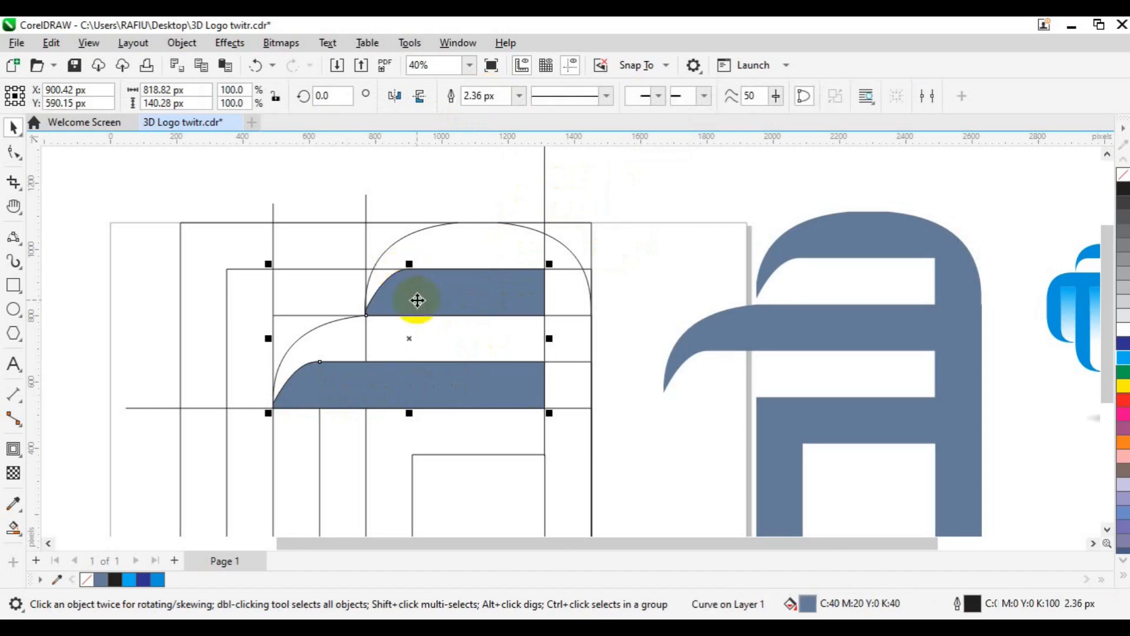
pyautogui.rightClick(89, 580)
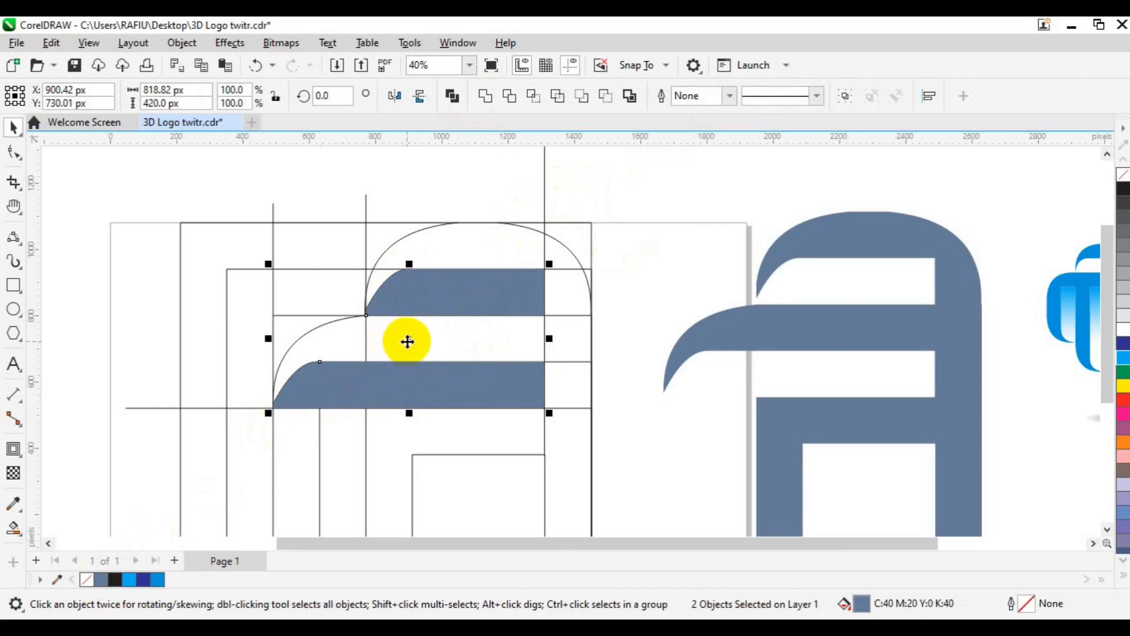
pyautogui.moveTo(407, 343); pyautogui.dragTo(534, 347)
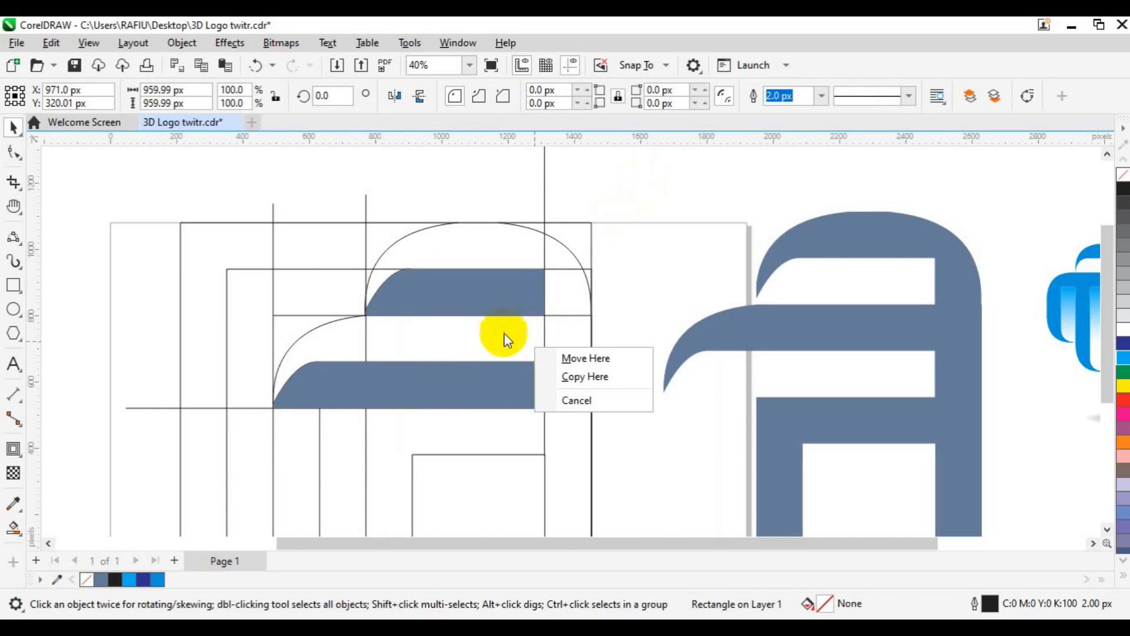
pyautogui.click(501, 318)
pyautogui.click(498, 303)
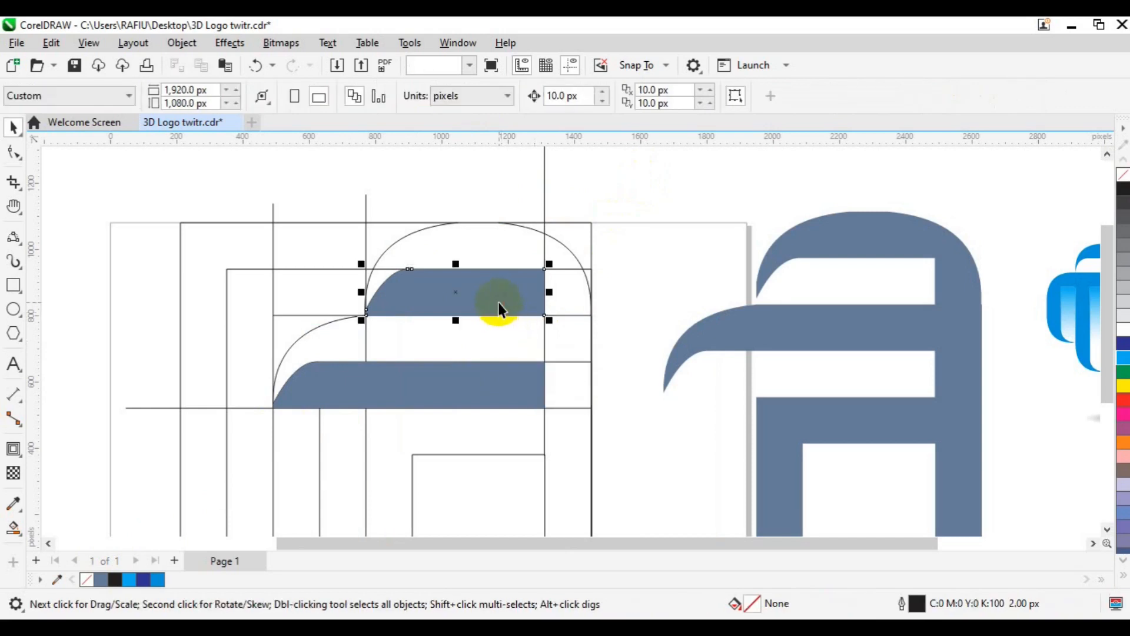
pyautogui.keyDown('shift'); pyautogui.click(471, 406); pyautogui.keyUp('shift')
pyautogui.moveTo(471, 396); pyautogui.dragTo(837, 342)
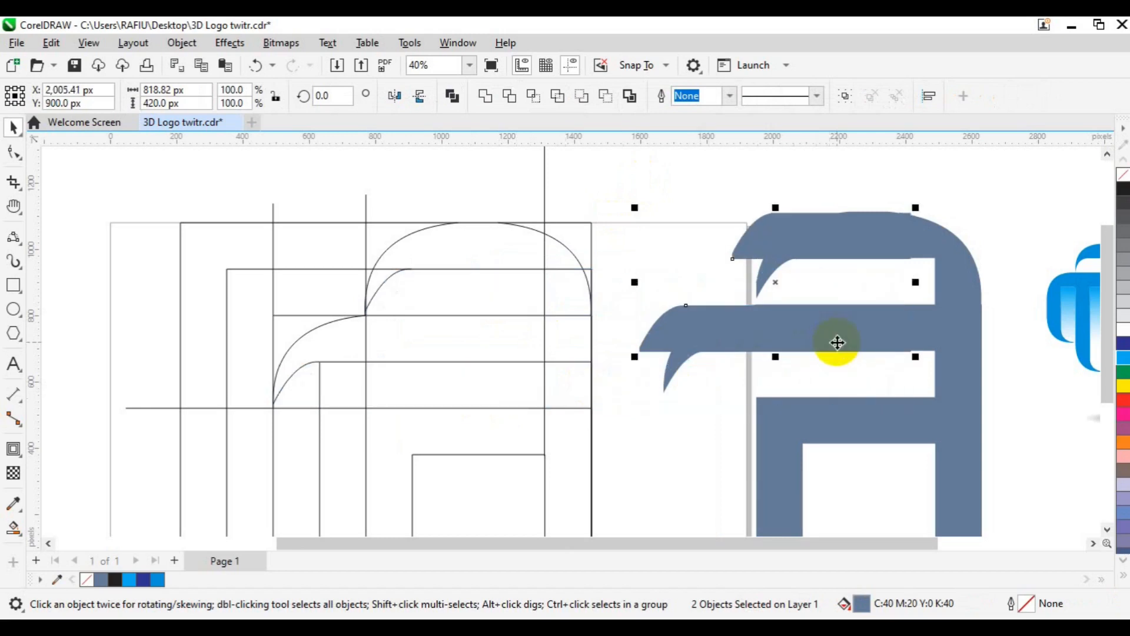
pyautogui.moveTo(777, 283); pyautogui.dragTo(799, 329)
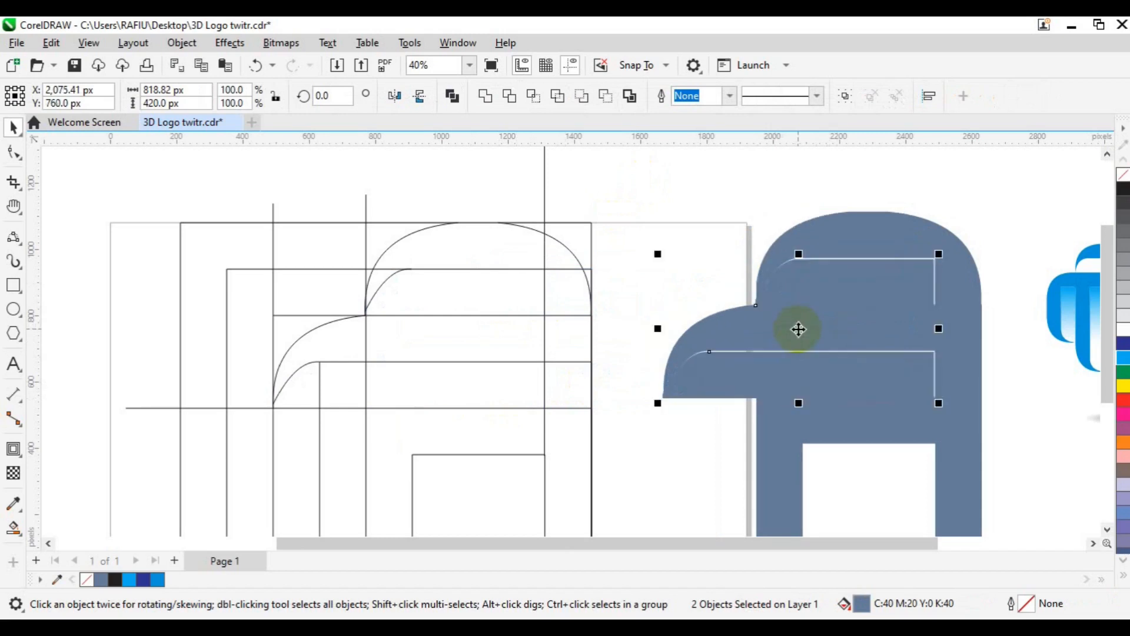
# Step: Fill the two gap shapes with cyan (C:100) and shift them slightly to about X 2,078 px, Y 763 px to close the white slivers
pyautogui.click(1124, 360)
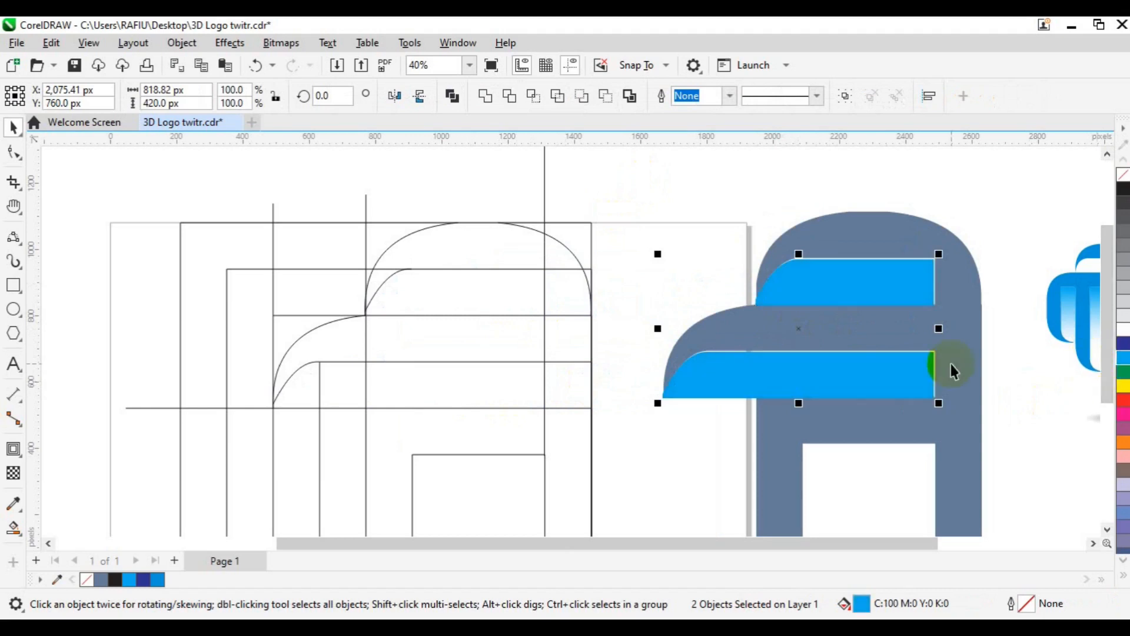
pyautogui.scroll(1, 952, 364)
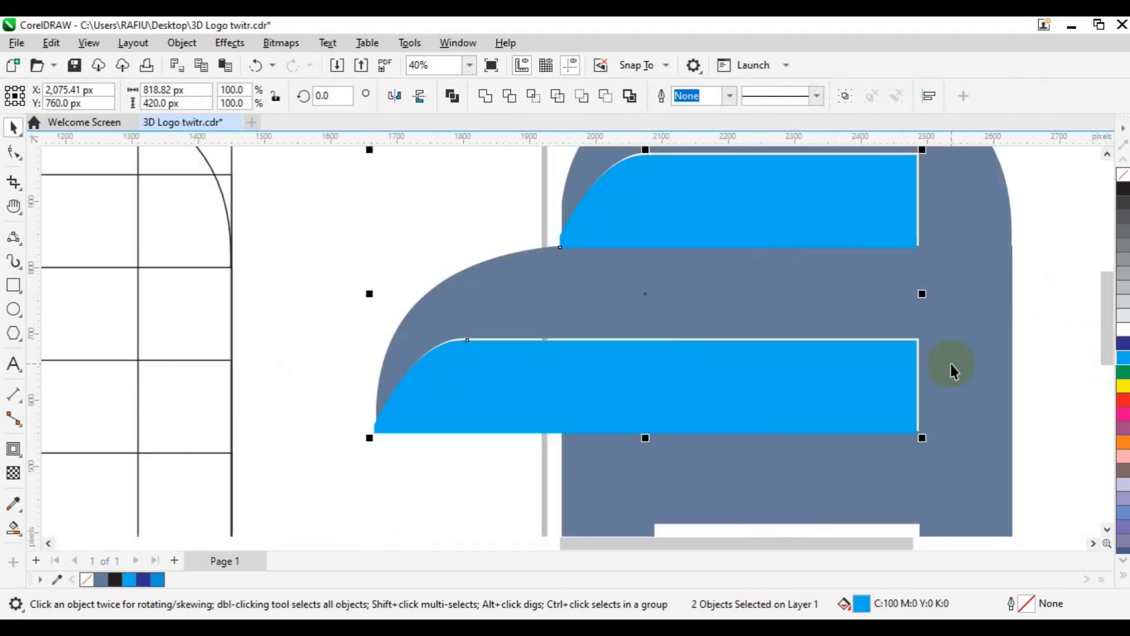
pyautogui.moveTo(702, 372); pyautogui.dragTo(704, 370)
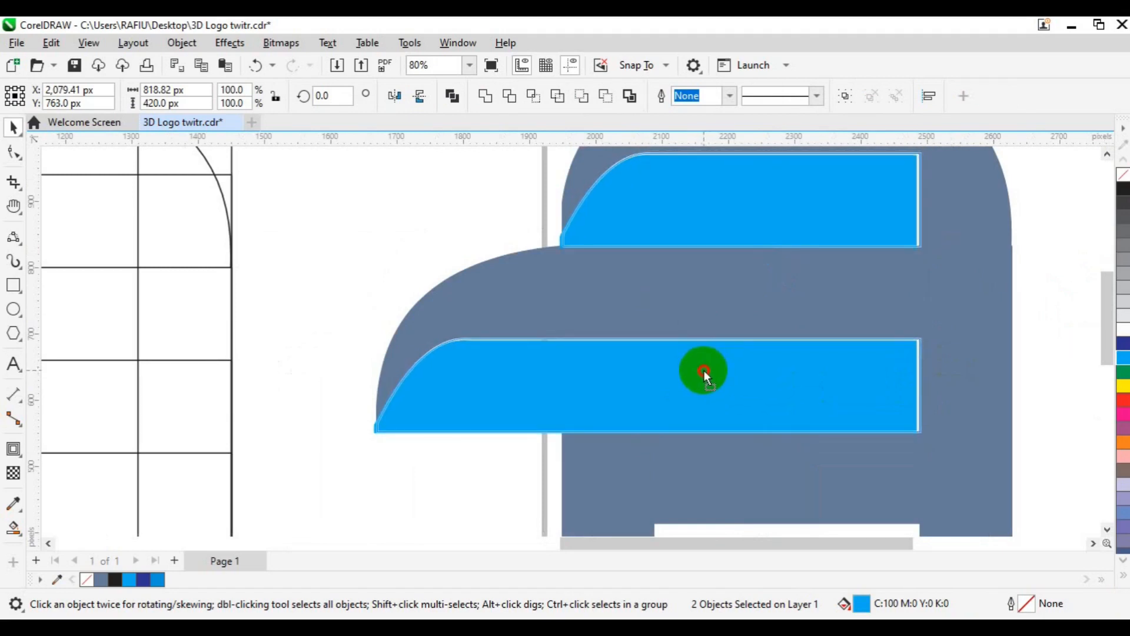
pyautogui.moveTo(703, 370); pyautogui.dragTo(704, 370)
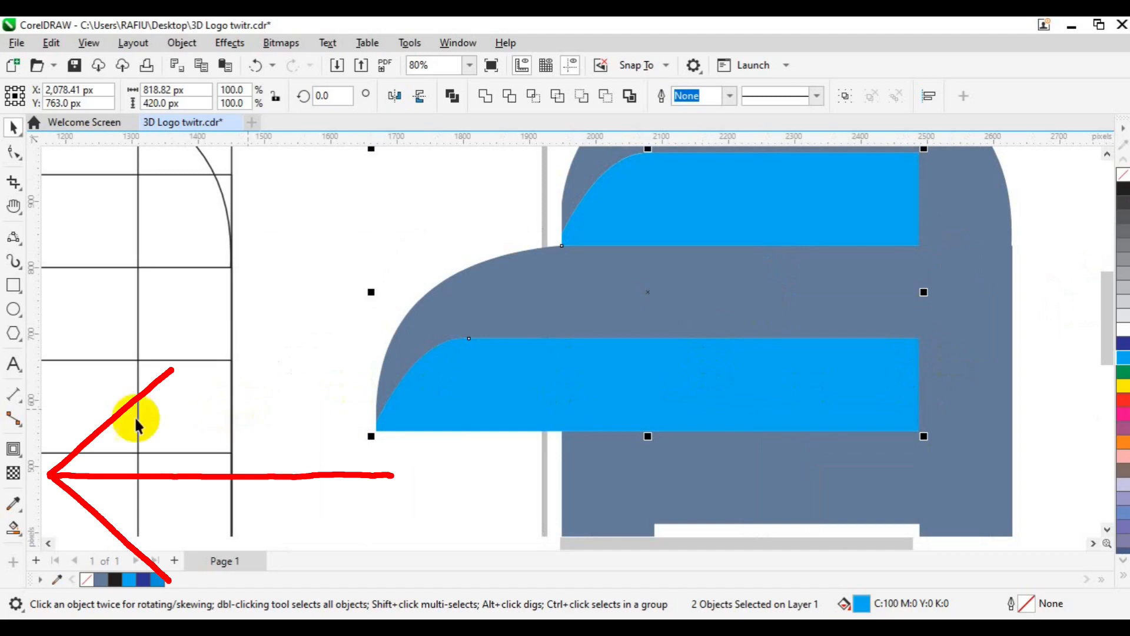
# Step: Apply a linear fountain transparency to both cyan gap shapes, fading toward their curved tips, and shift the gradient start slightly inward
pyautogui.click(14, 476)
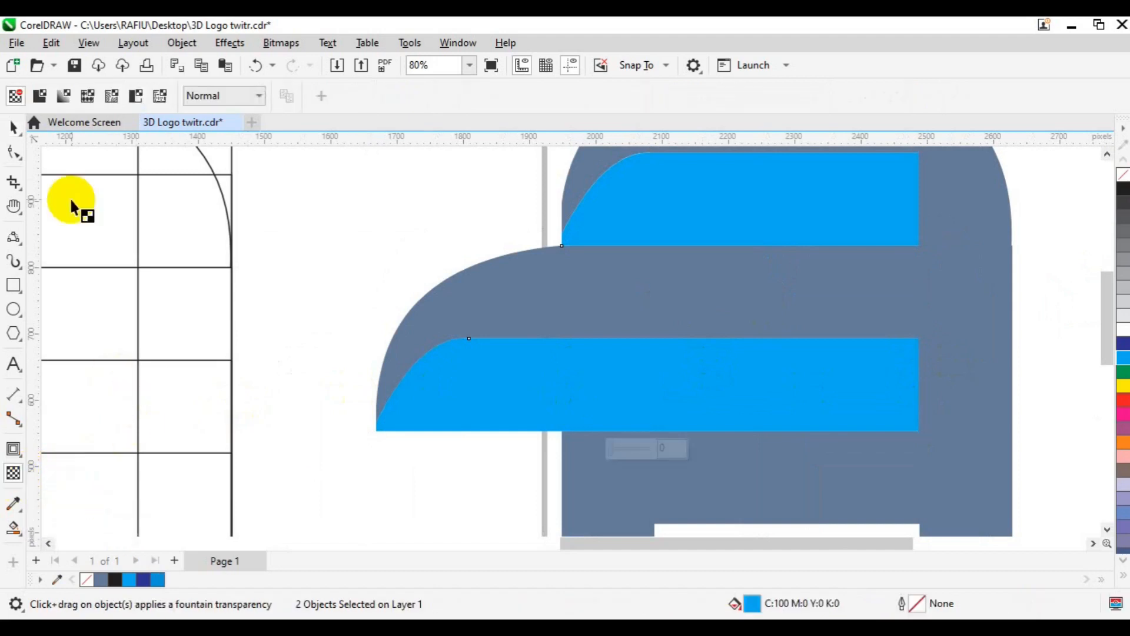
pyautogui.click(59, 100)
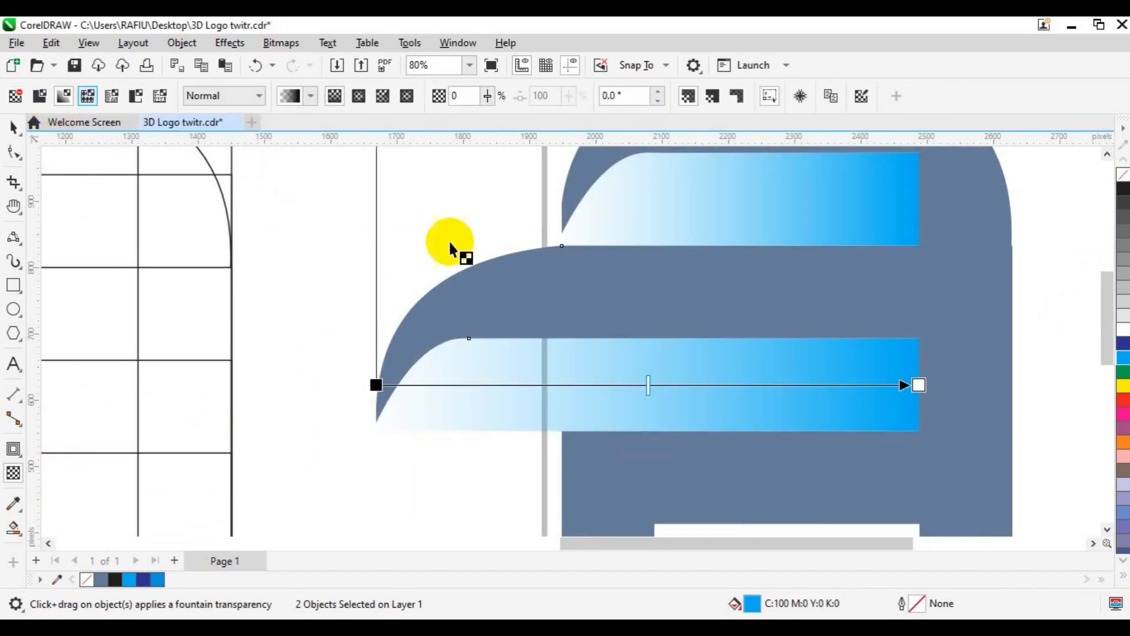
pyautogui.moveTo(375, 384); pyautogui.dragTo(421, 384)
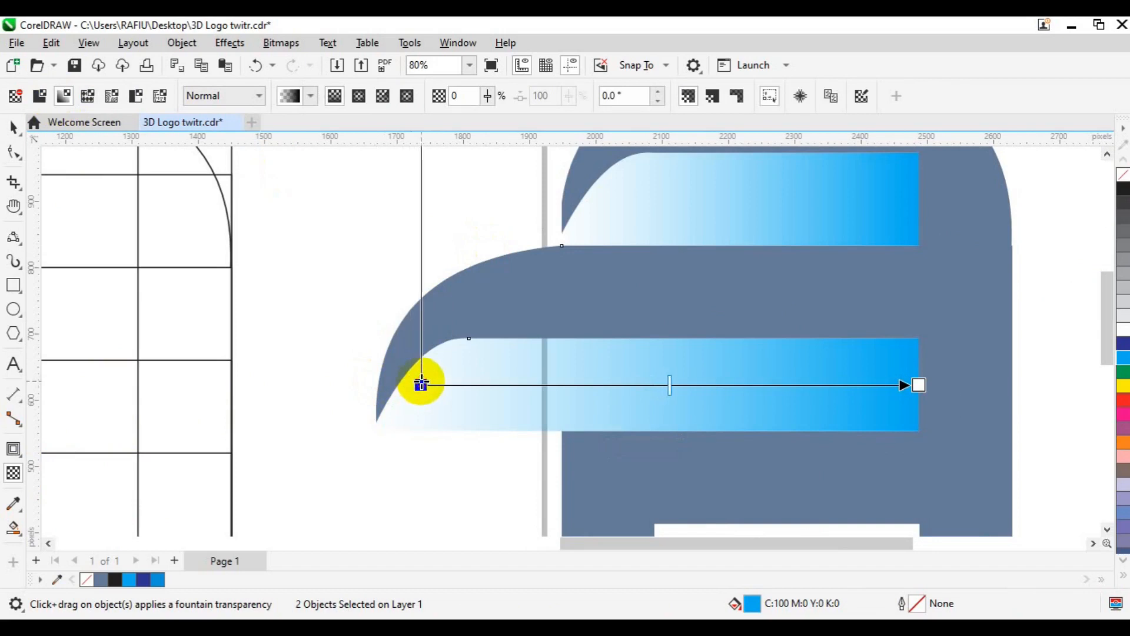
pyautogui.moveTo(421, 384); pyautogui.dragTo(404, 386)
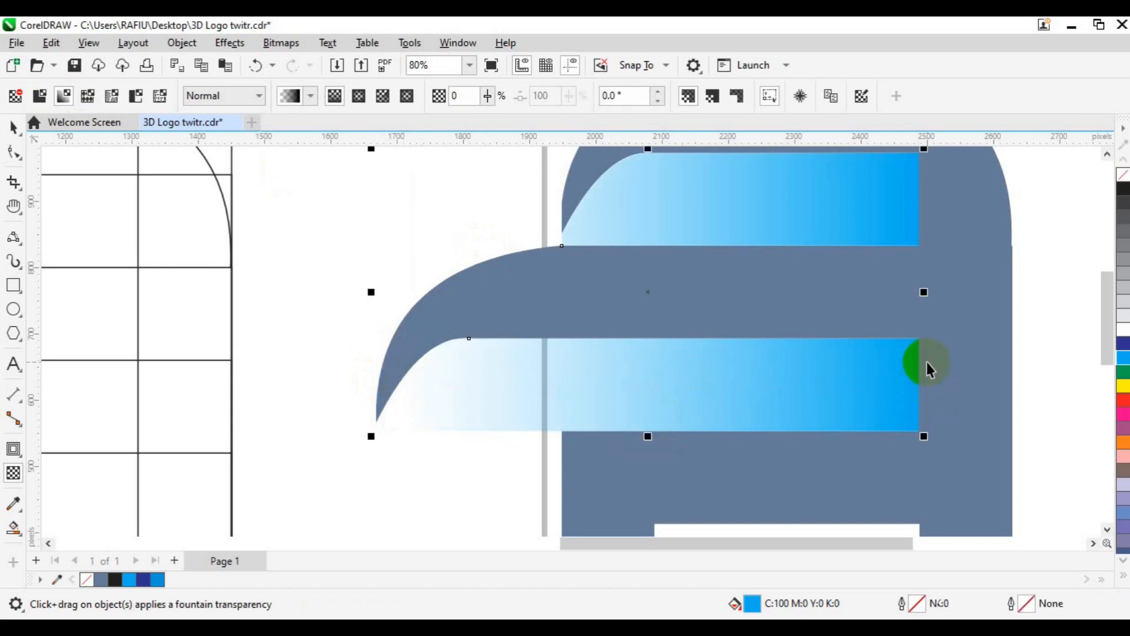
pyautogui.press('space')
# Step: Fill the welded blue-grey logo shape with blue (C:100 M:20 Y:0 K:0)
pyautogui.click(959, 390)
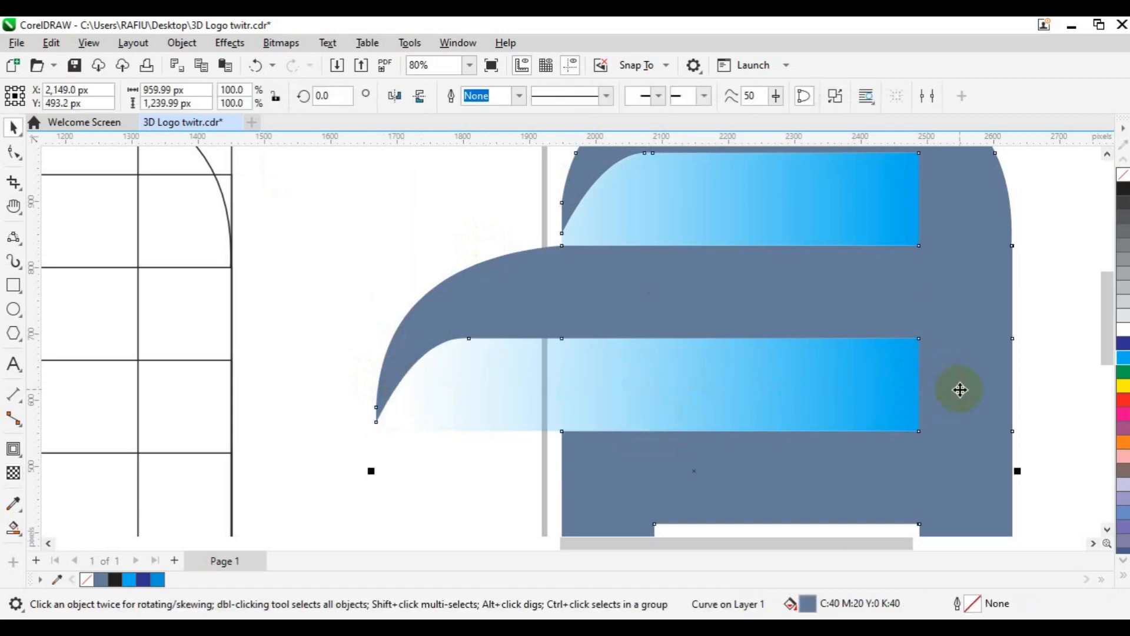
pyautogui.click(1124, 577)
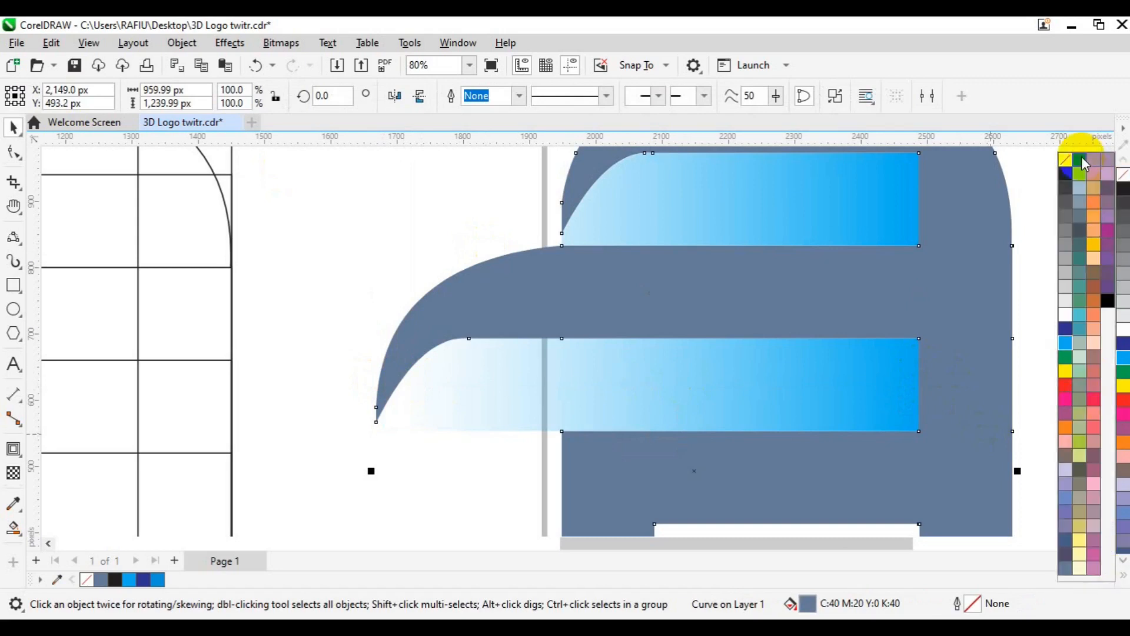
pyautogui.click(1083, 157)
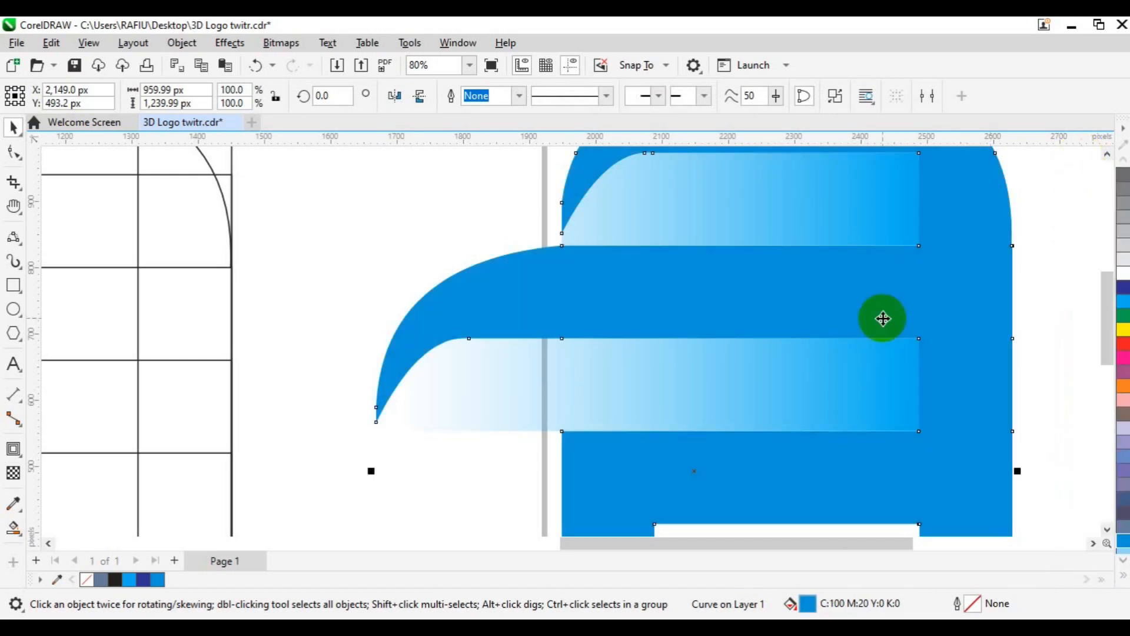
# Step: Select all the construction grid lines and curves on the page and delete them
pyautogui.scroll(-2, 883, 318)
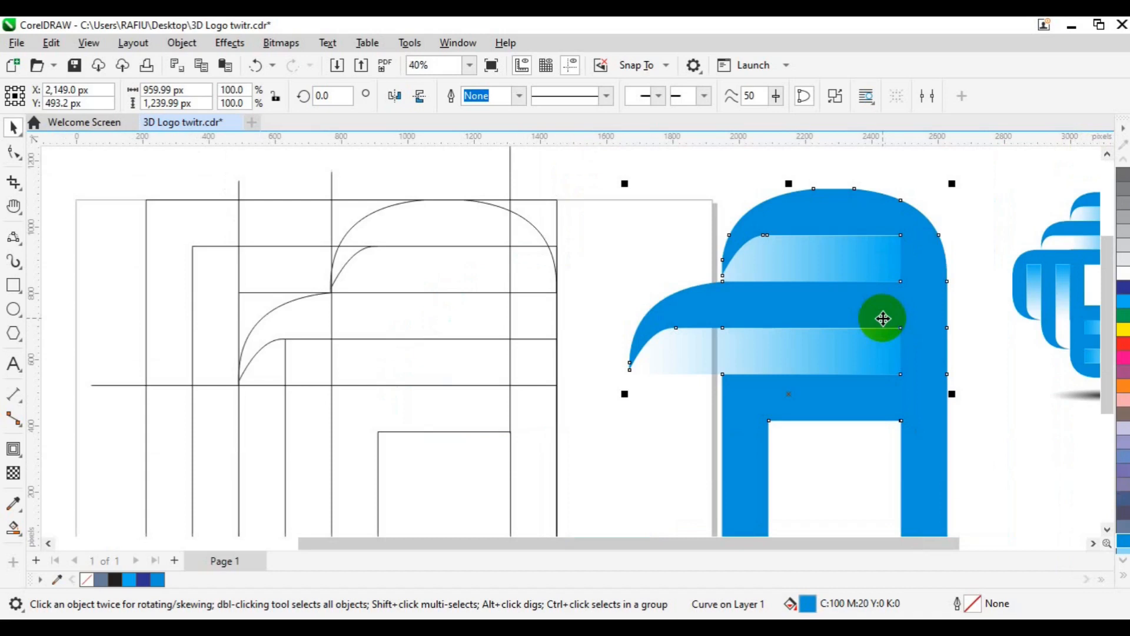
pyautogui.scroll(-1, 883, 318)
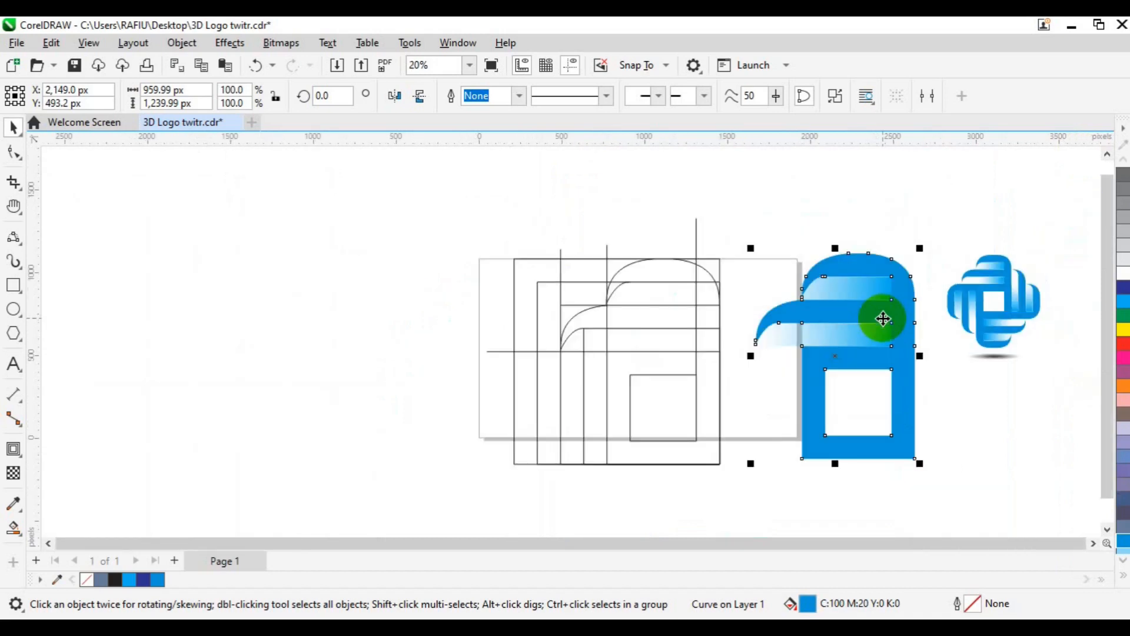
pyautogui.click(456, 205)
pyautogui.moveTo(447, 192)
pyautogui.mouseDown()
pyautogui.moveTo(517, 202)
pyautogui.moveTo(702, 323)
pyautogui.moveTo(787, 503)
pyautogui.mouseUp()
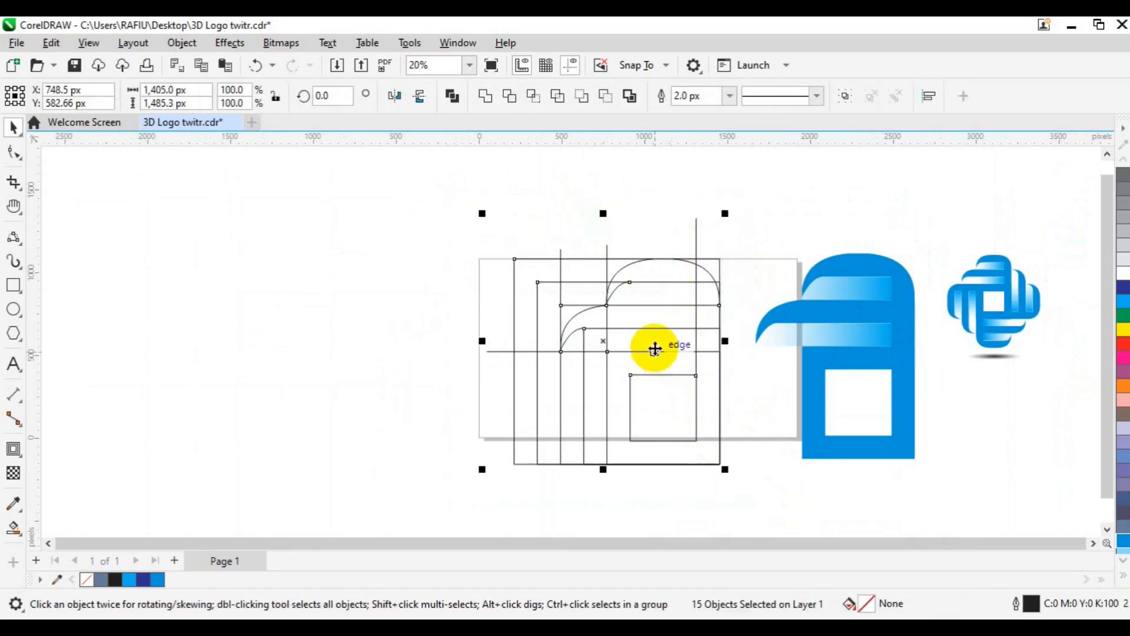
pyautogui.press('Delete')
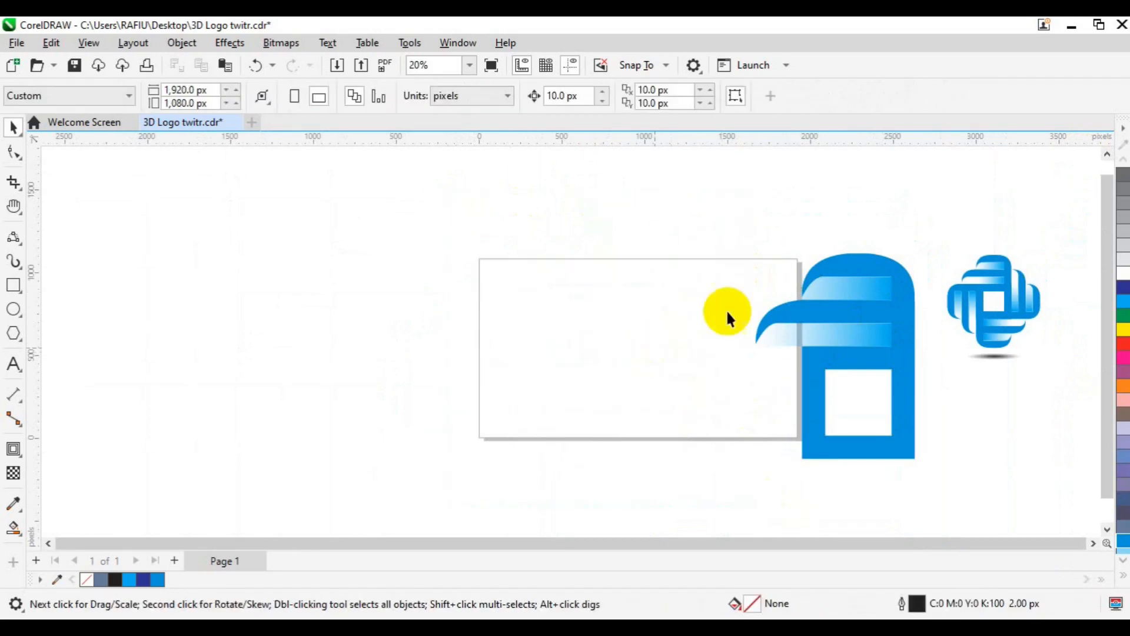
# Step: Group the blue logo shape with its two gradient strips and centre the group on the page
pyautogui.moveTo(661, 205); pyautogui.dragTo(956, 471)
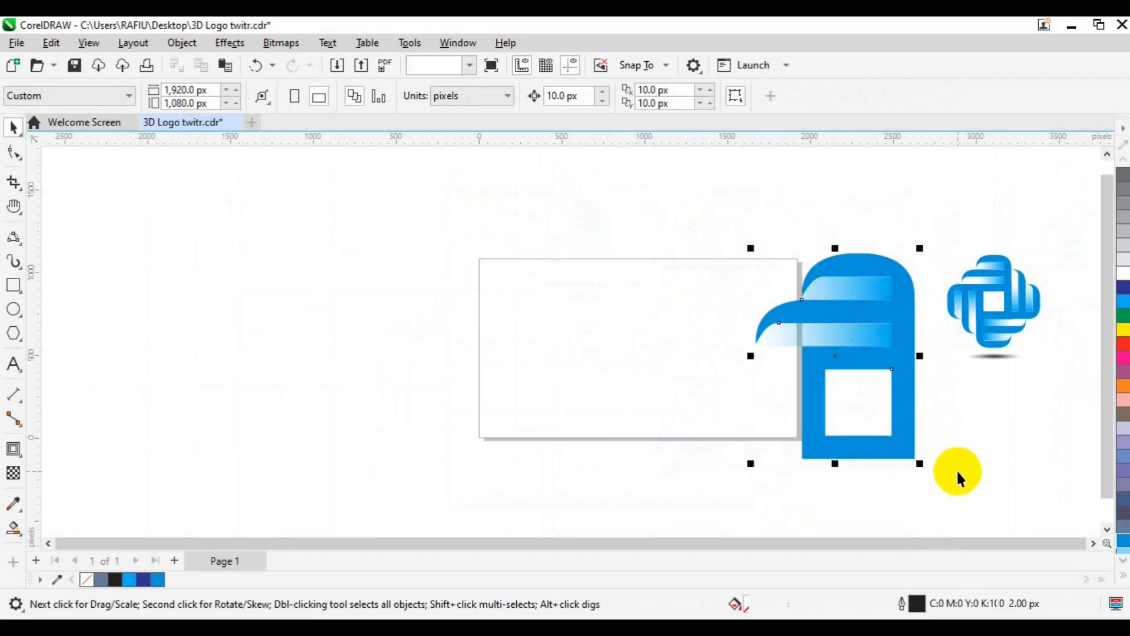
pyautogui.hotkey('ctrl', 'g')
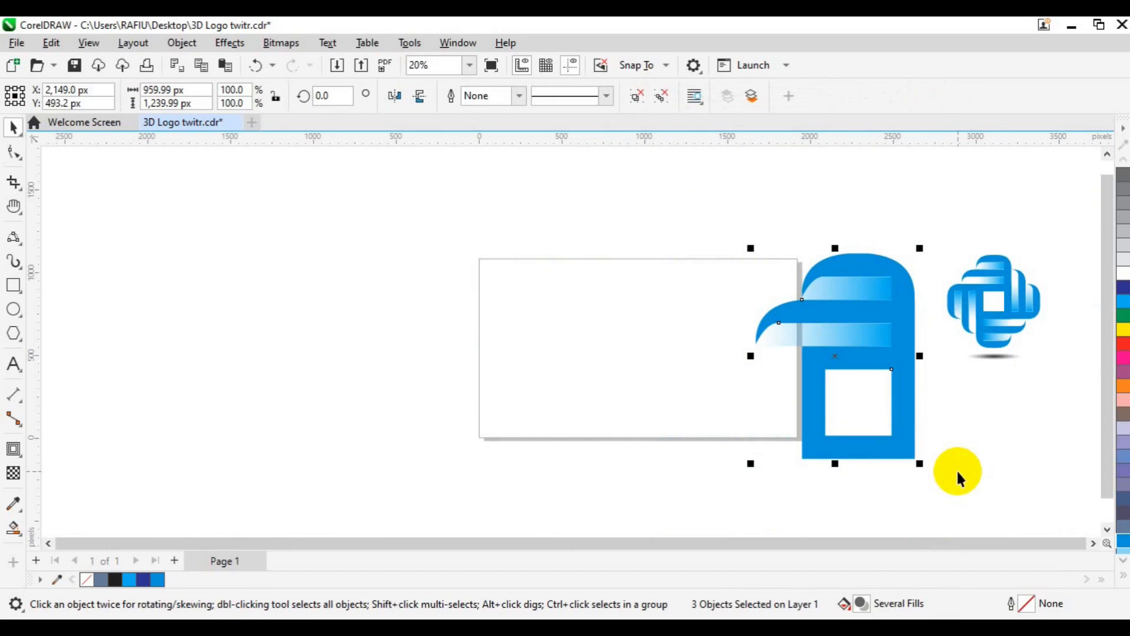
pyautogui.press('p')
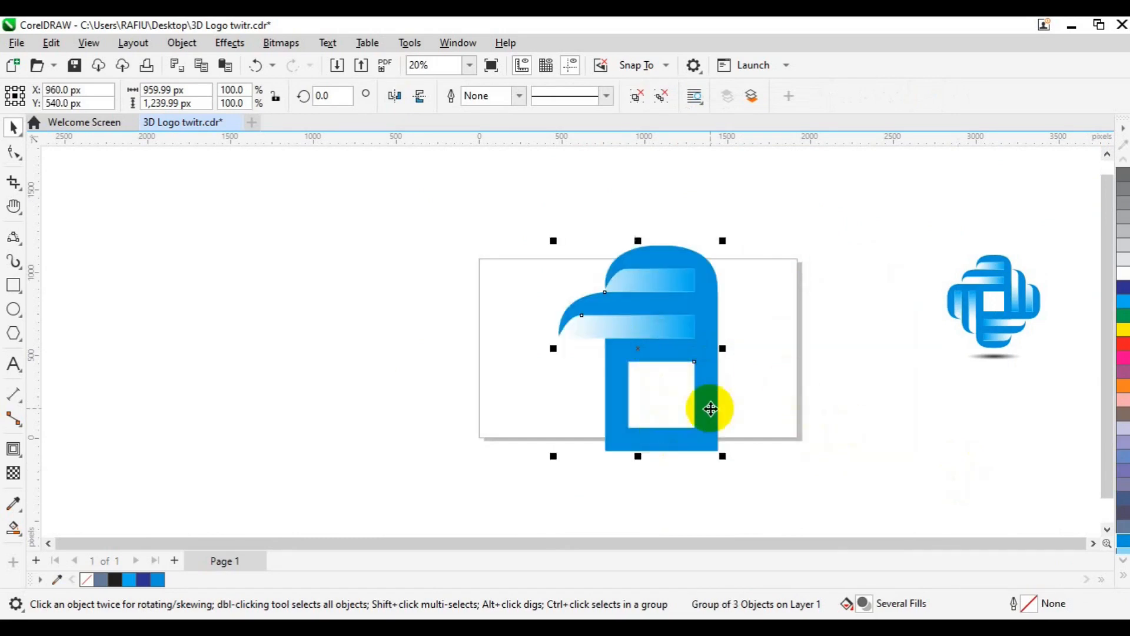
# Step: Set the group's rotation centre to the middle of its square opening and rotate it by 90° with 4 copies
pyautogui.click(640, 347)
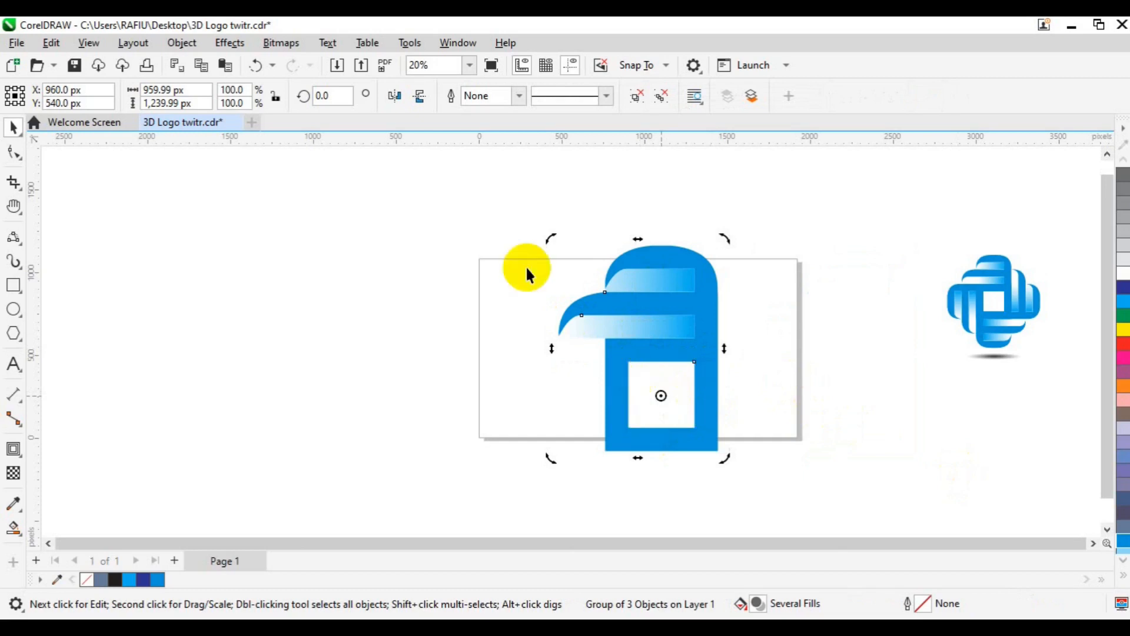
pyautogui.click(455, 43)
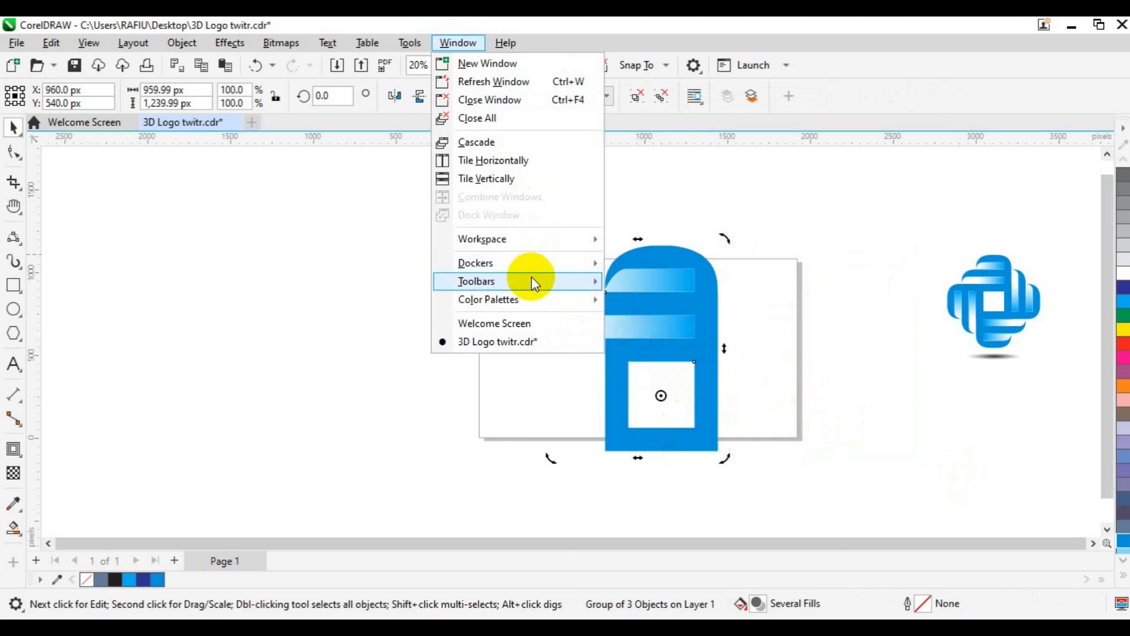
pyautogui.moveTo(533, 276)
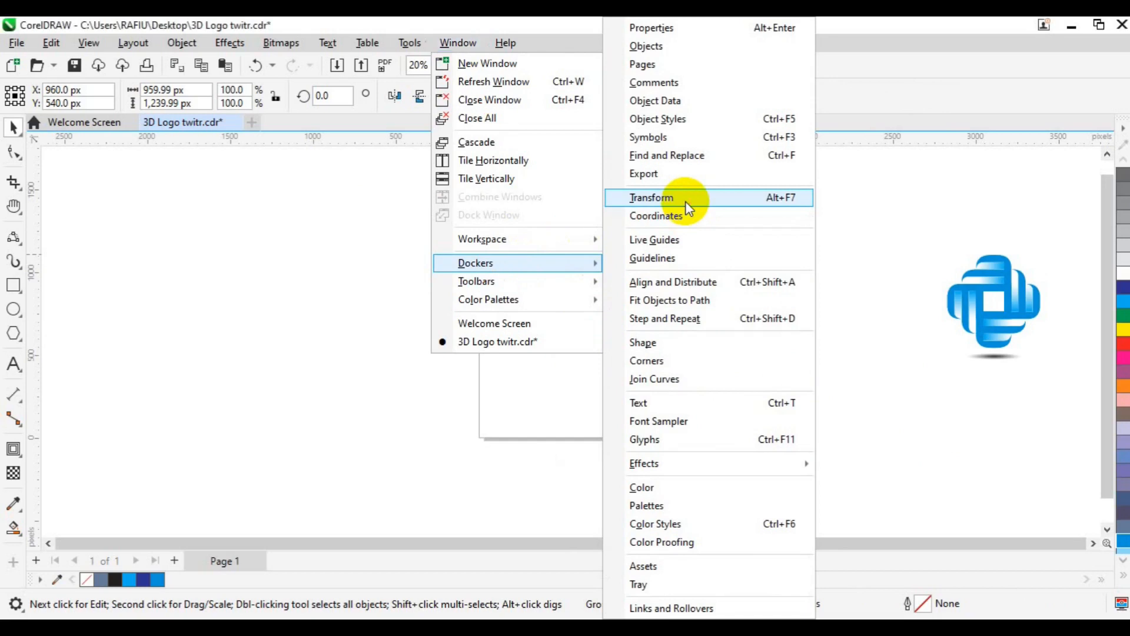
pyautogui.click(686, 203)
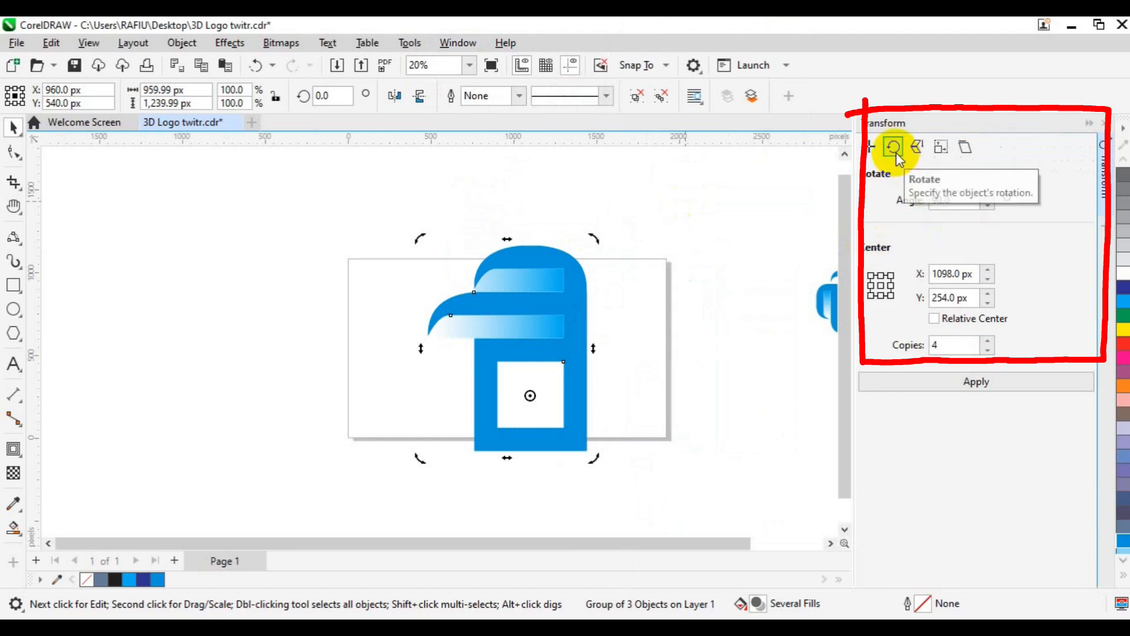
pyautogui.moveTo(965, 199); pyautogui.dragTo(927, 200)
pyautogui.moveTo(942, 345); pyautogui.dragTo(919, 348)
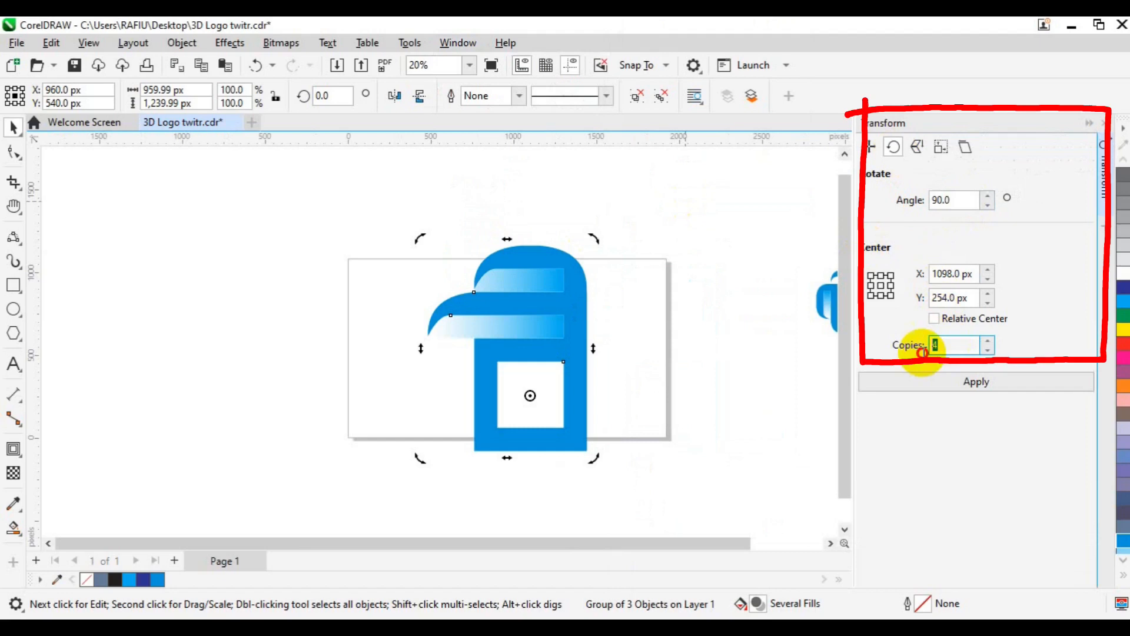
pyautogui.click(942, 382)
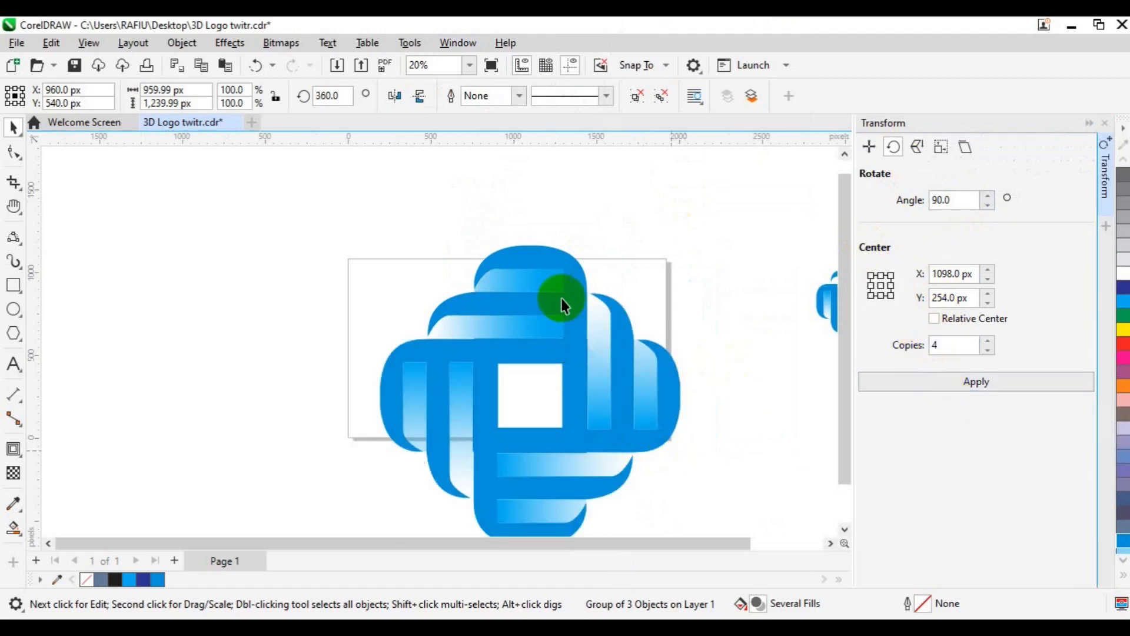
# Step: Select the four rotated copies, move them together to the left of the page and group them
pyautogui.click(518, 331)
pyautogui.click(518, 320)
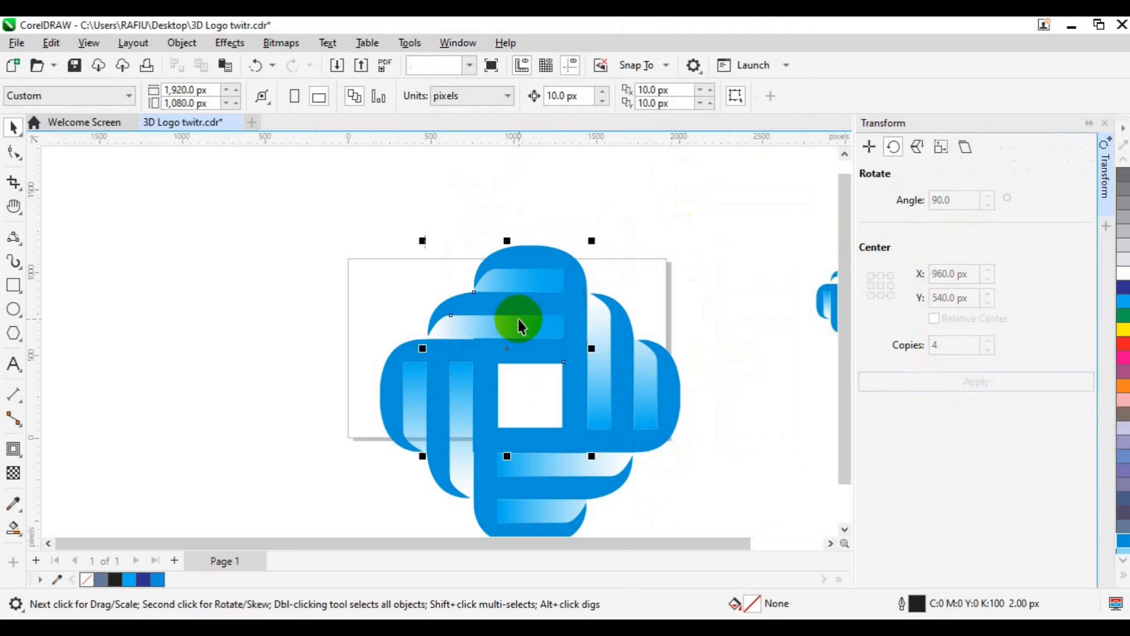
pyautogui.click(426, 402)
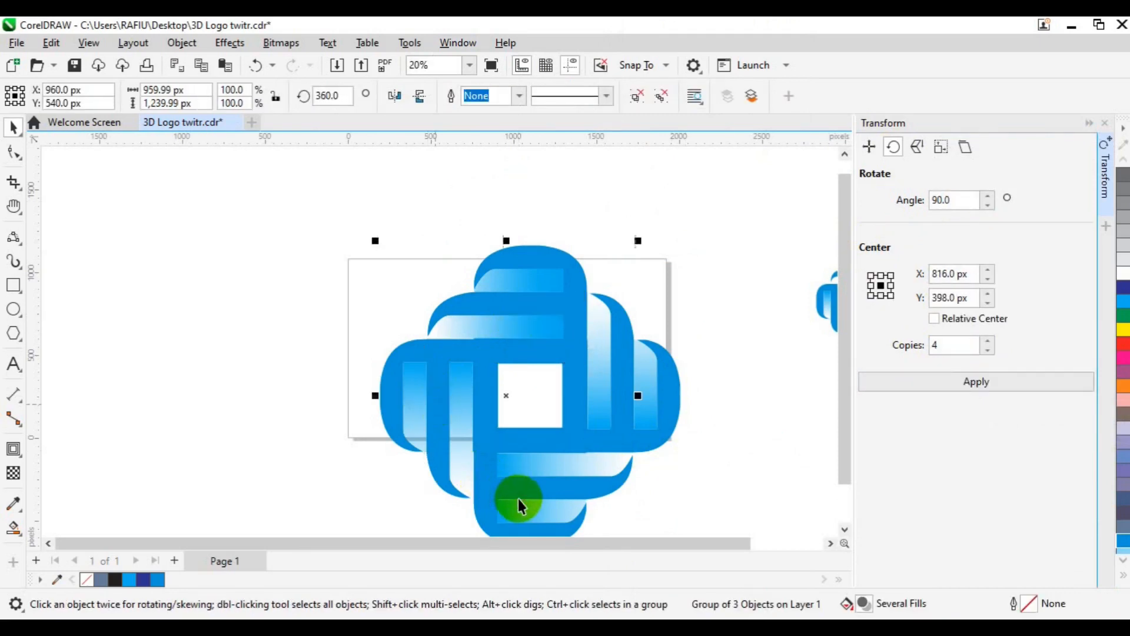
pyautogui.keyDown('shift'); pyautogui.click(662, 419); pyautogui.keyUp('shift')
pyautogui.moveTo(662, 419); pyautogui.dragTo(346, 341)
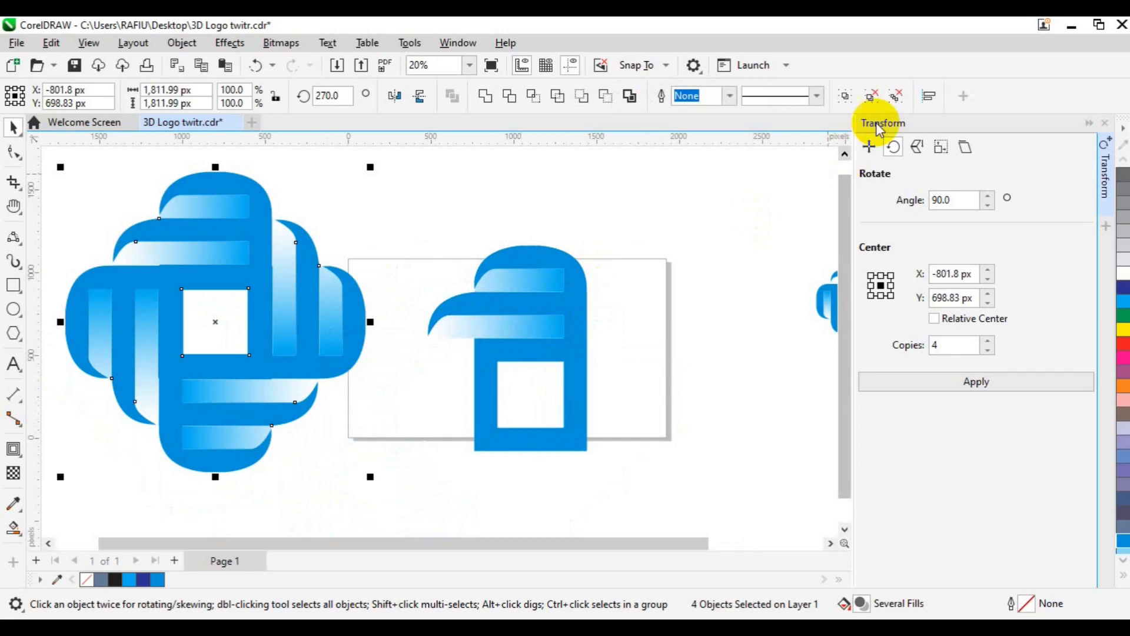
pyautogui.click(853, 101)
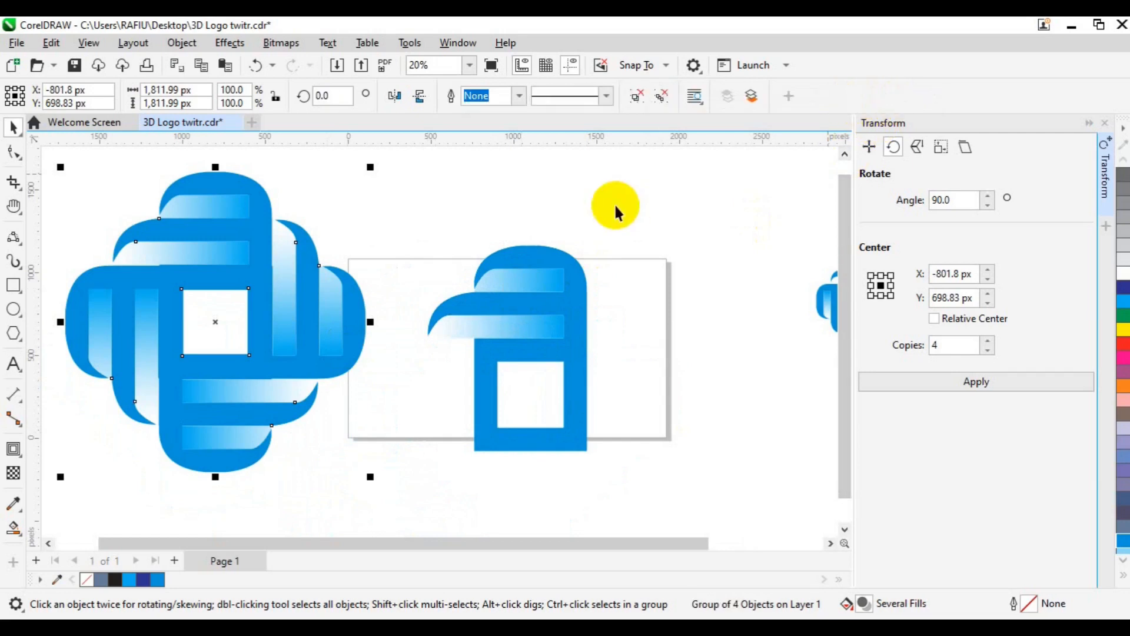
# Step: Delete the leftover single piece on the page and scale the grouped logo down to about 1,000 px wide
pyautogui.click(529, 343)
pyautogui.press('Delete')
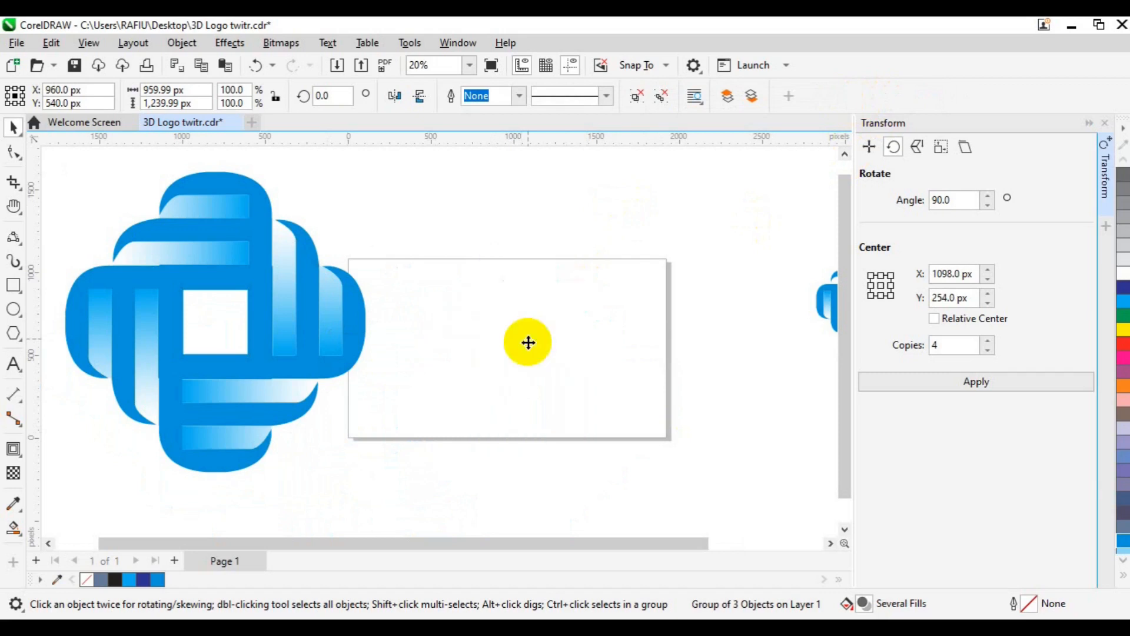
pyautogui.click(281, 379)
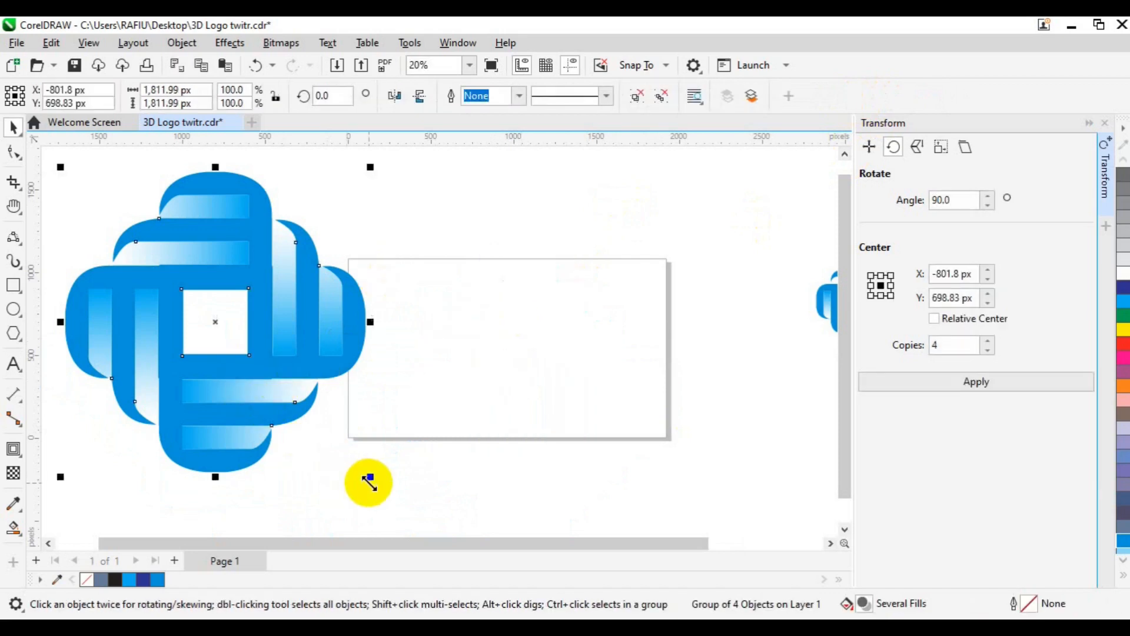
pyautogui.moveTo(369, 482); pyautogui.dragTo(312, 416)
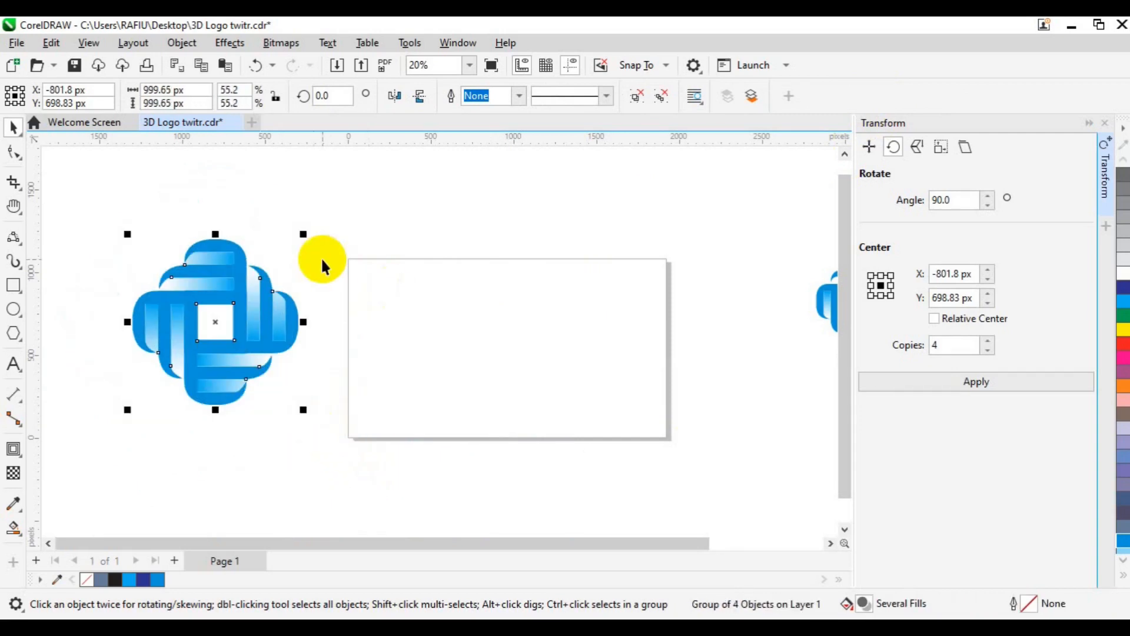
# Step: Rotate the grouped logo by 90°, close the Transform docker and centre the logo on the page
pyautogui.click(235, 308)
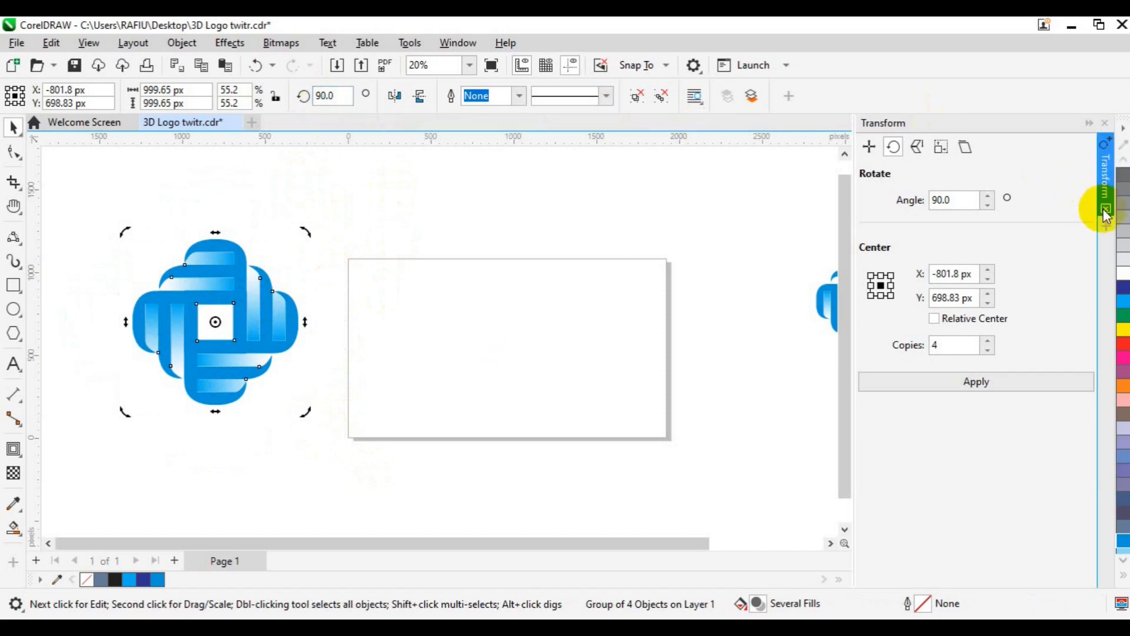
pyautogui.click(1106, 210)
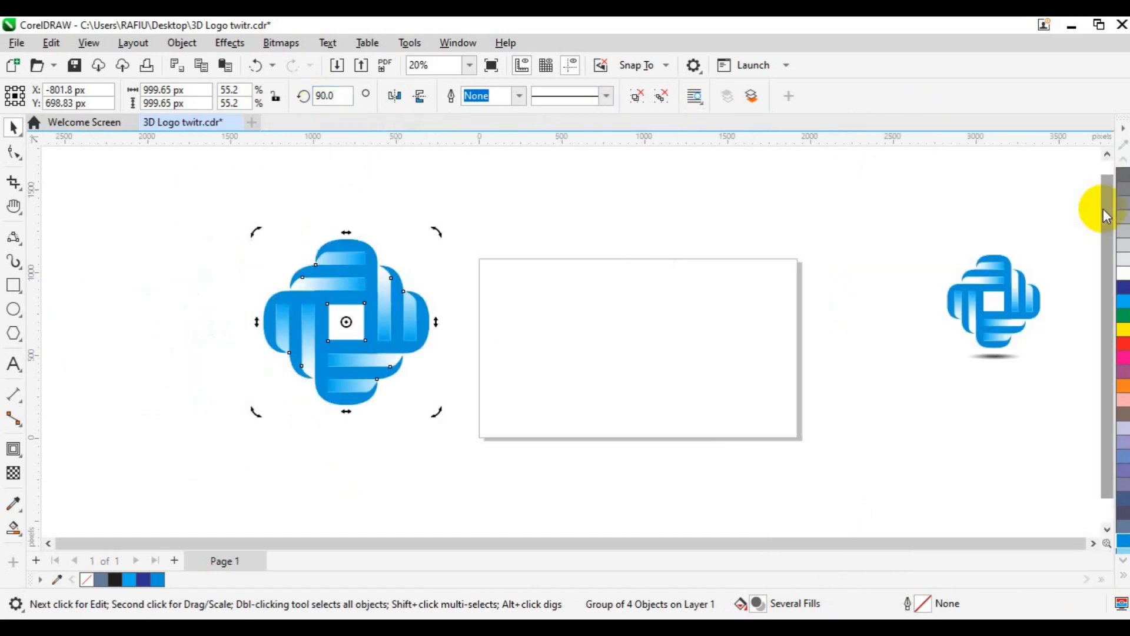
pyautogui.press('p')
# Step: Scale the centred logo down proportionally to about 802 px wide and deselect it
pyautogui.click(759, 407)
pyautogui.click(663, 394)
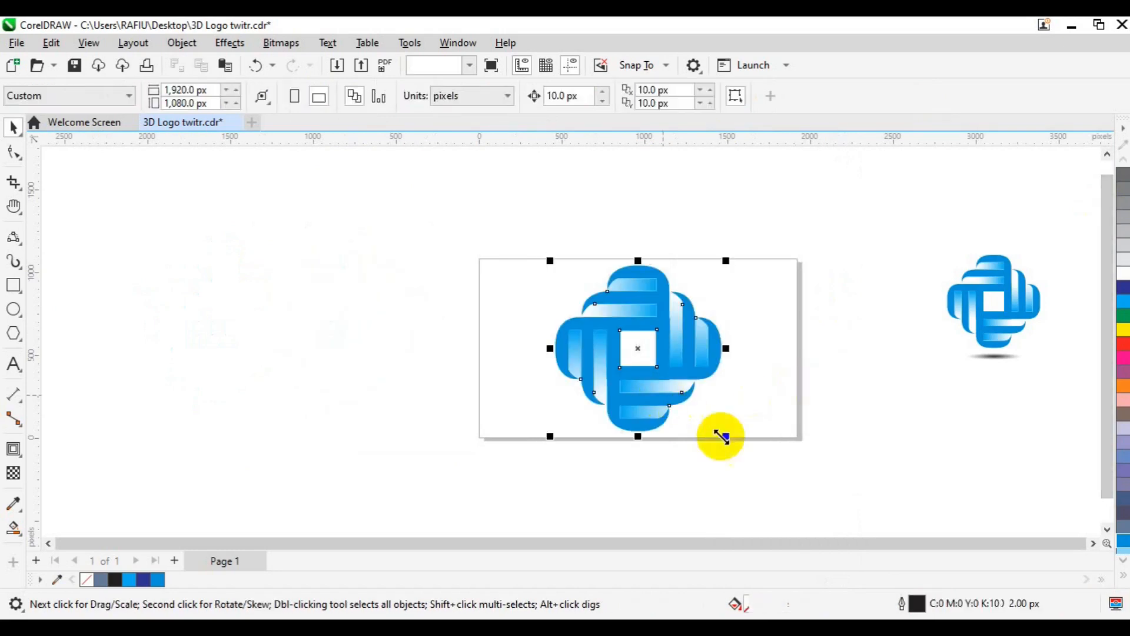
pyautogui.moveTo(727, 438); pyautogui.dragTo(712, 418)
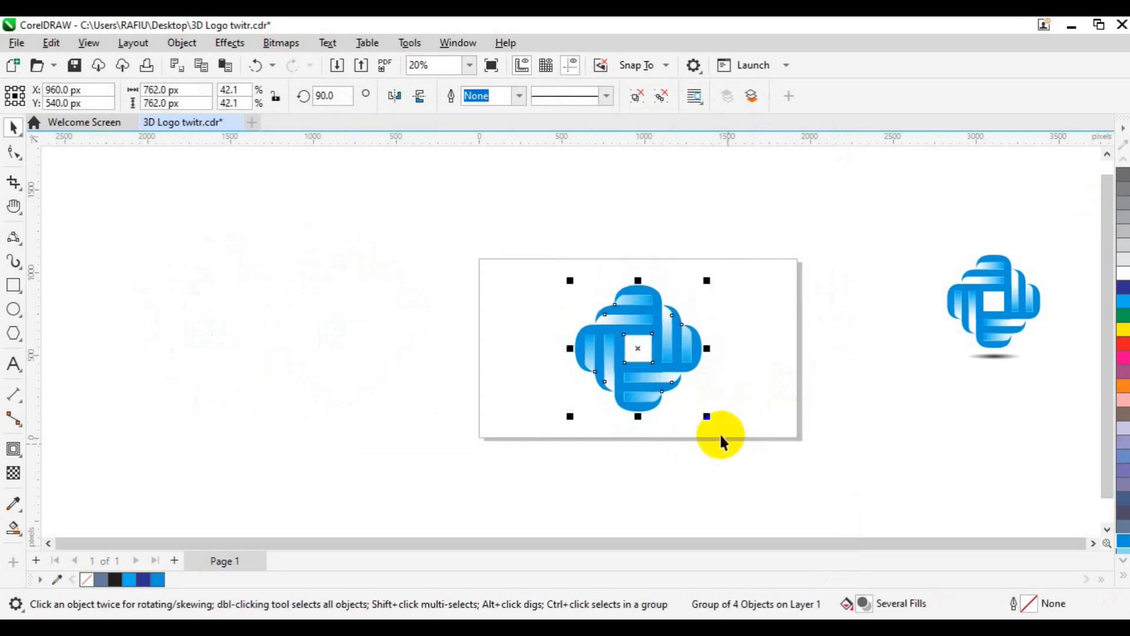
pyautogui.moveTo(710, 422); pyautogui.dragTo(714, 425)
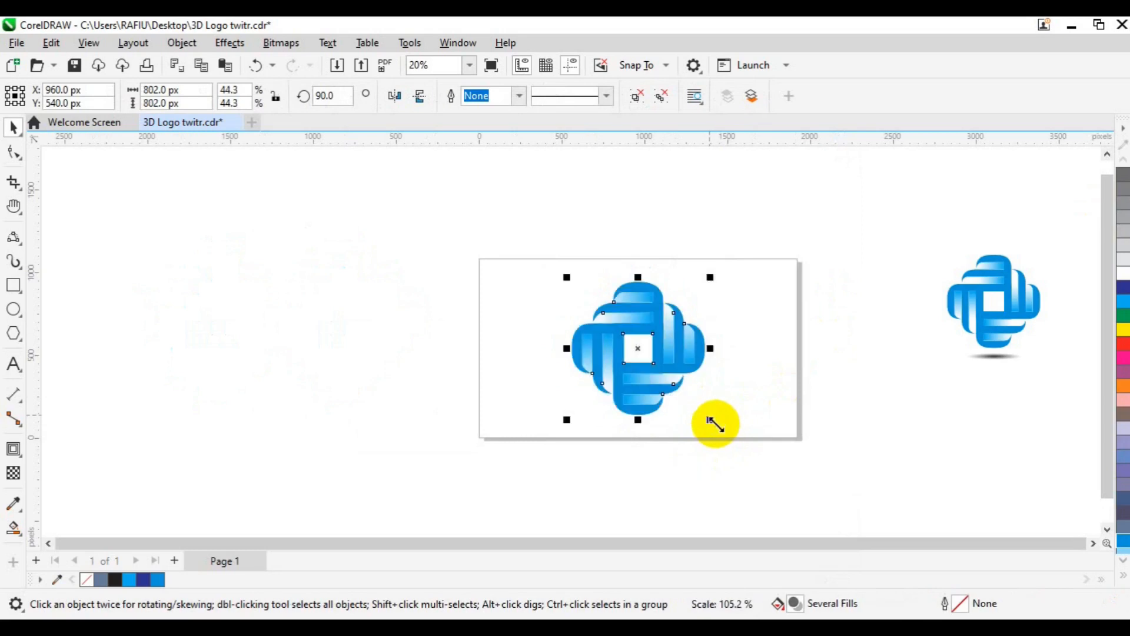
pyautogui.click(330, 405)
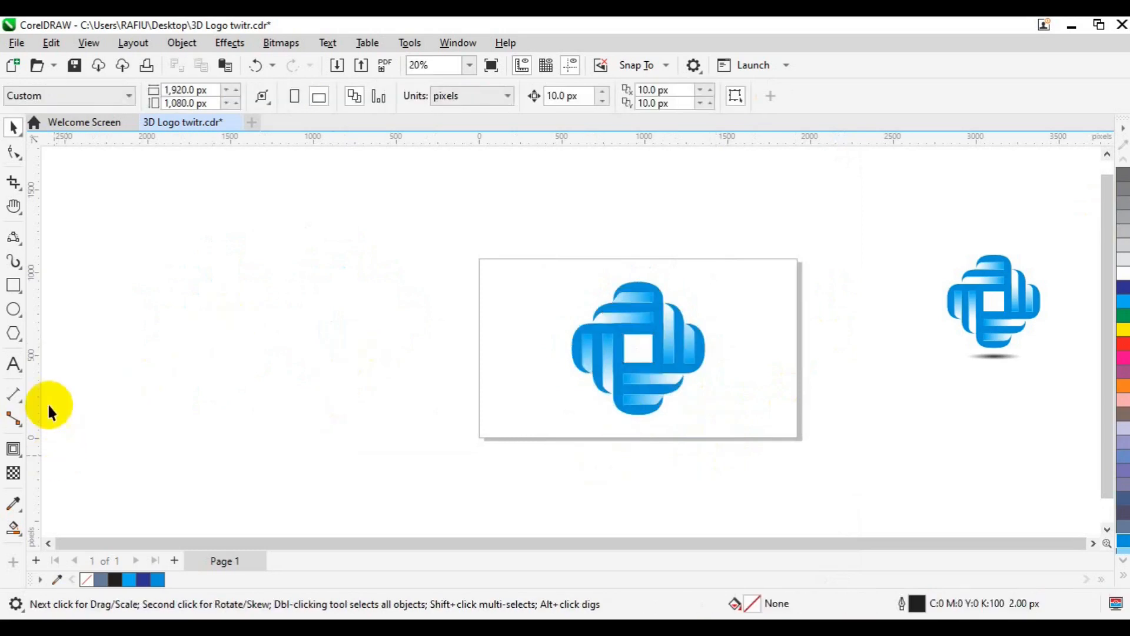
# Step: Draw a flat ellipse about 485 px wide and 40 px high at the base of the logo for its shadow
pyautogui.click(14, 308)
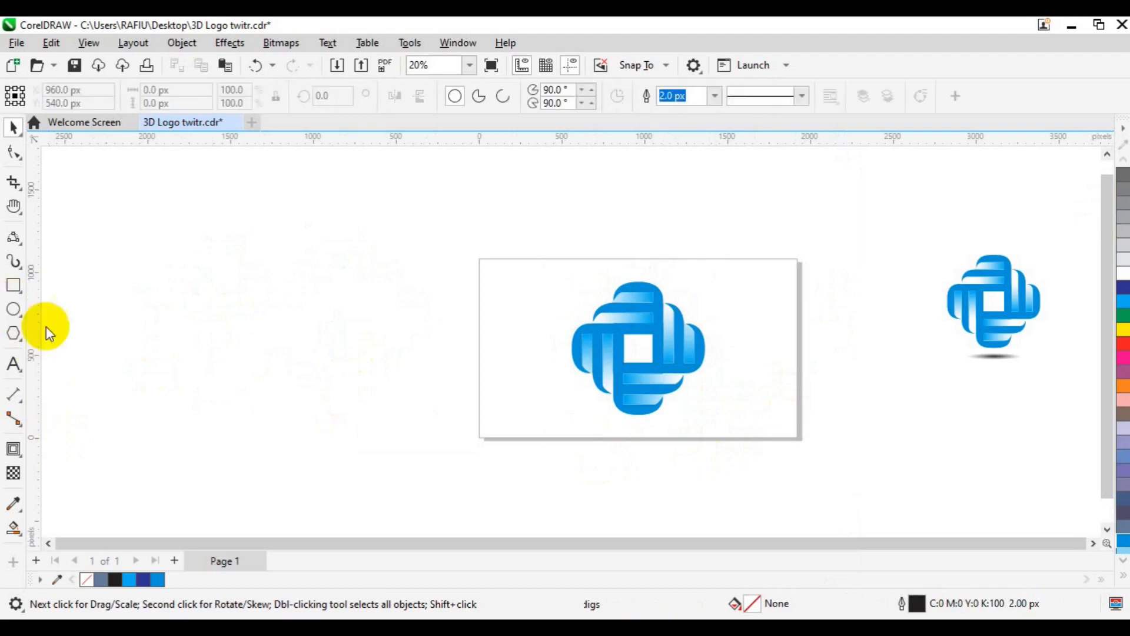
pyautogui.moveTo(599, 419); pyautogui.dragTo(680, 425)
pyautogui.press('space')
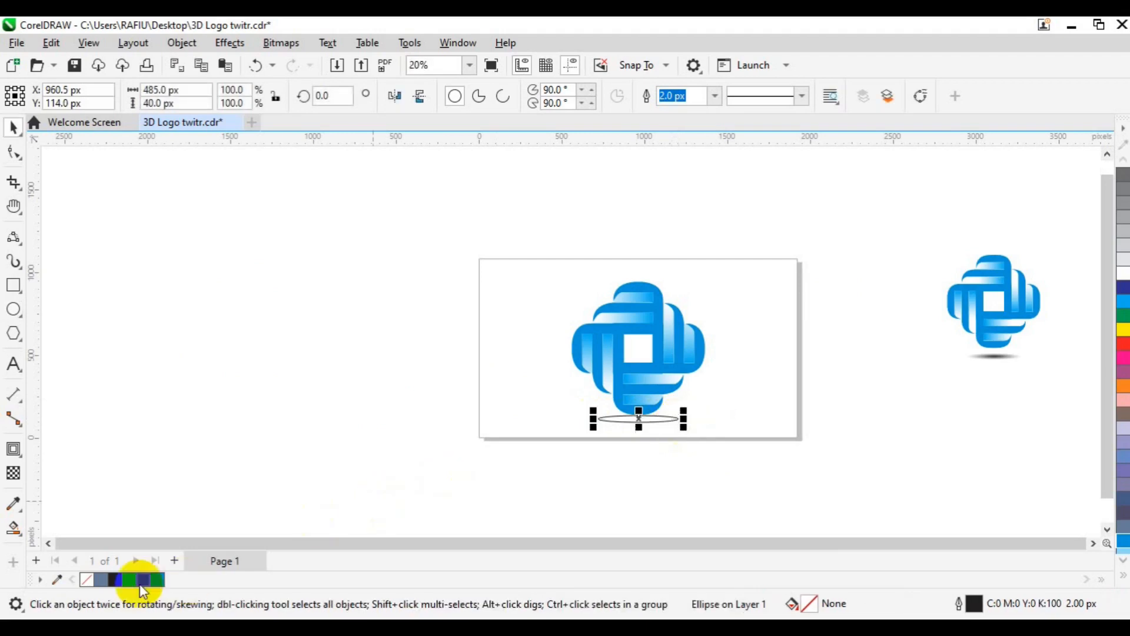
# Step: Fill the shadow ellipse with black and apply an elliptical fountain transparency so it fades outward from its centre
pyautogui.click(142, 582)
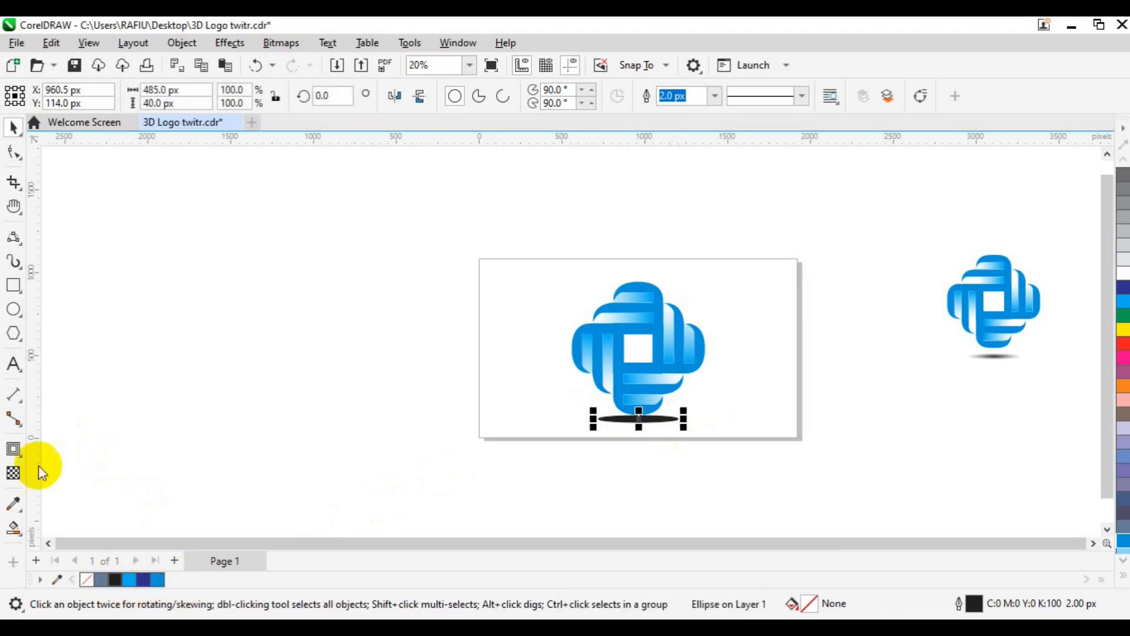
pyautogui.click(16, 474)
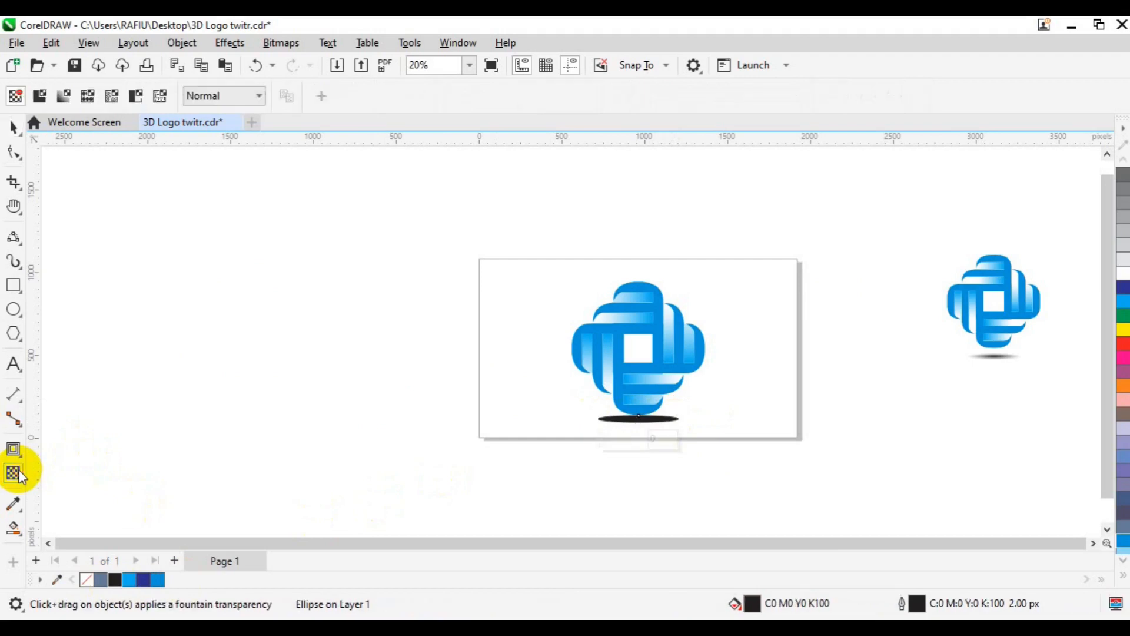
pyautogui.click(69, 98)
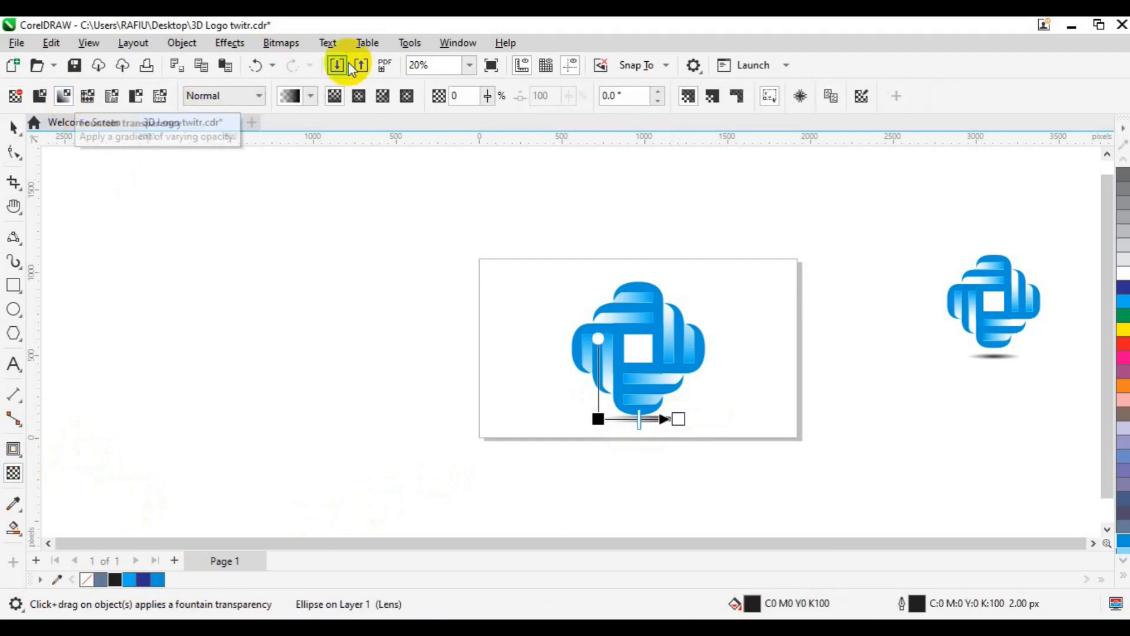
pyautogui.click(360, 96)
pyautogui.press('space')
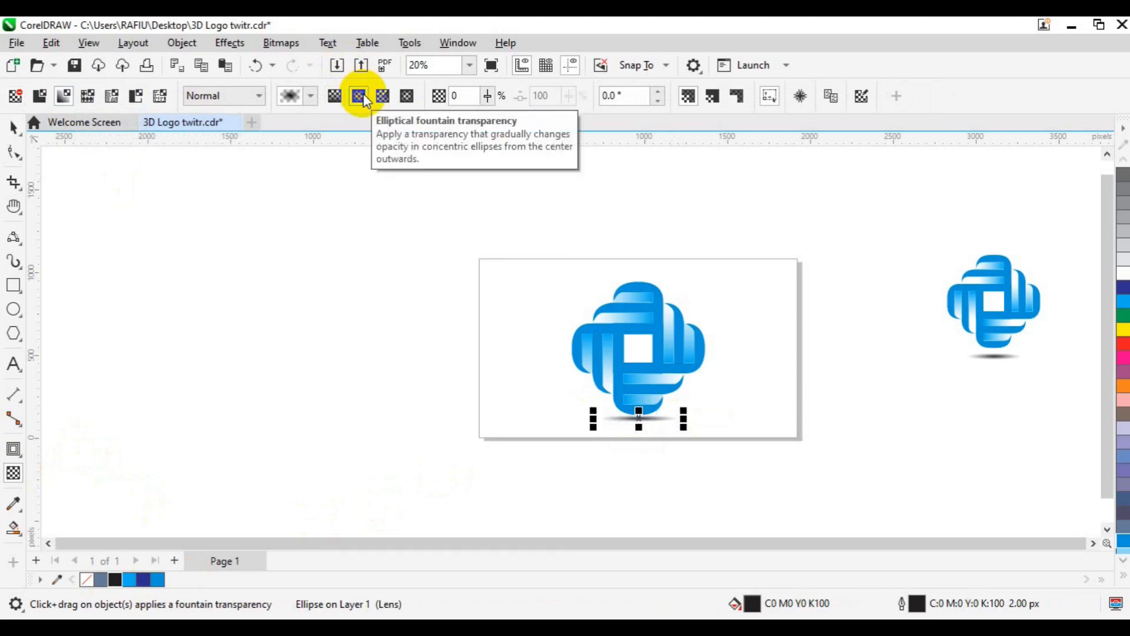
# Step: Move the logo slightly up from the shadow ellipse, line the two up on a common vertical centre line and deselect them
pyautogui.click(691, 361)
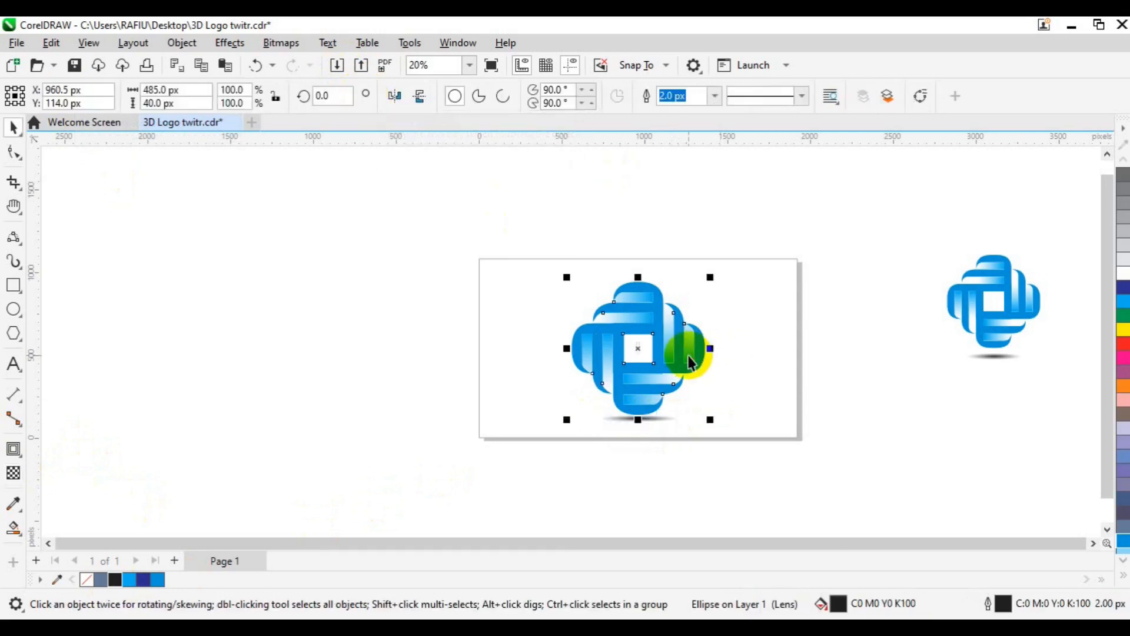
pyautogui.moveTo(689, 355); pyautogui.dragTo(689, 356)
pyautogui.moveTo(514, 235); pyautogui.dragTo(786, 446)
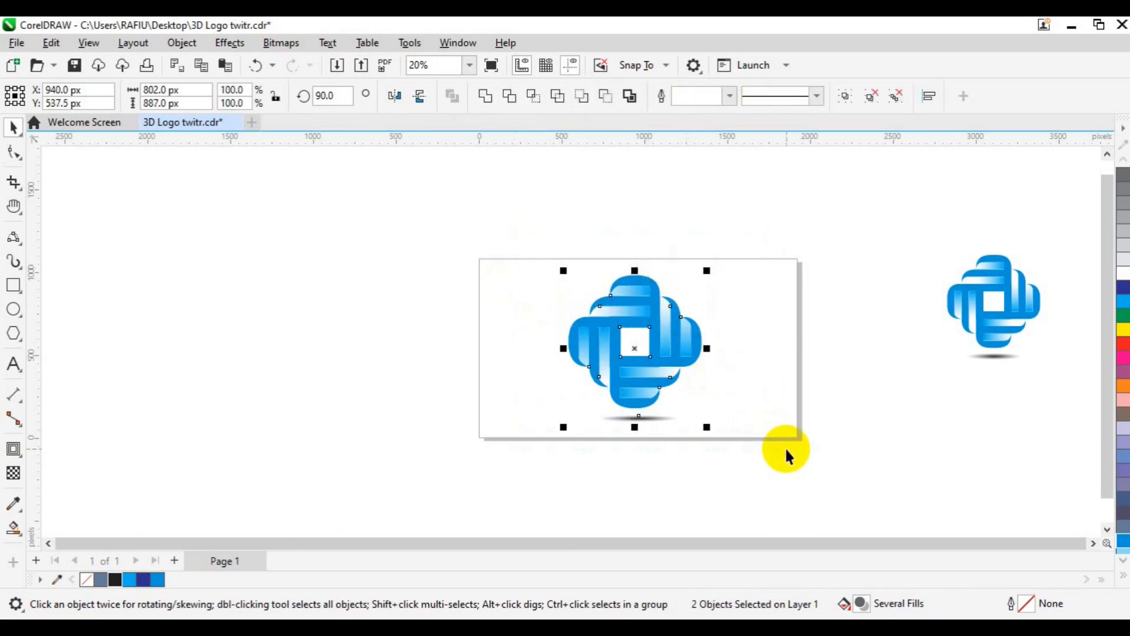
pyautogui.click(908, 400)
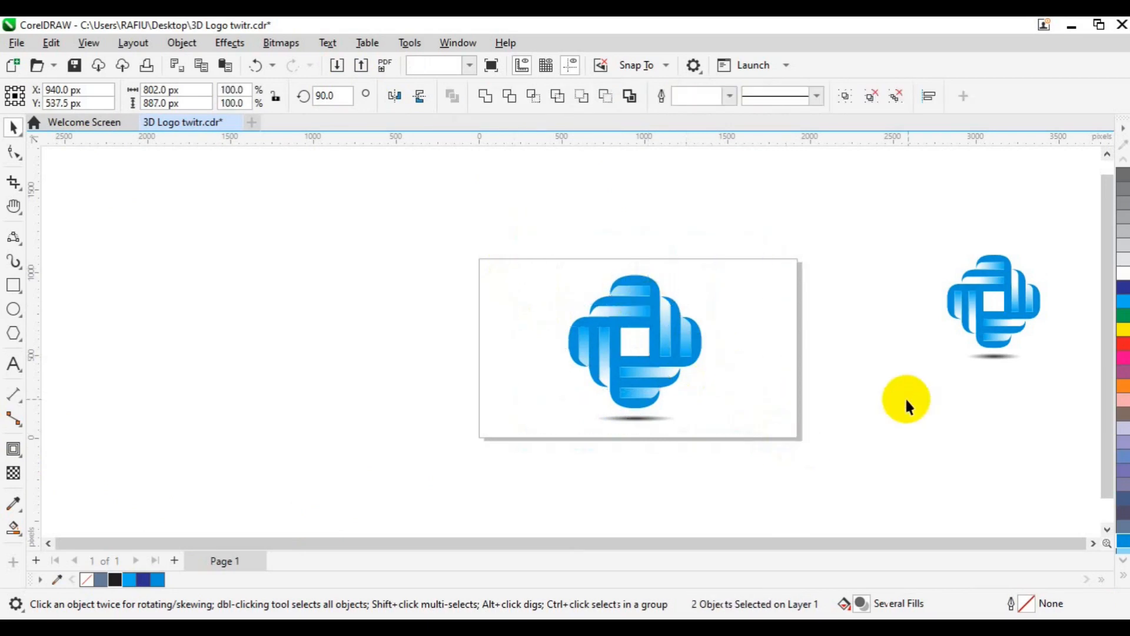
# Step: Group the logo with its shadow ellipse and deselect the group
pyautogui.moveTo(498, 228); pyautogui.dragTo(752, 443)
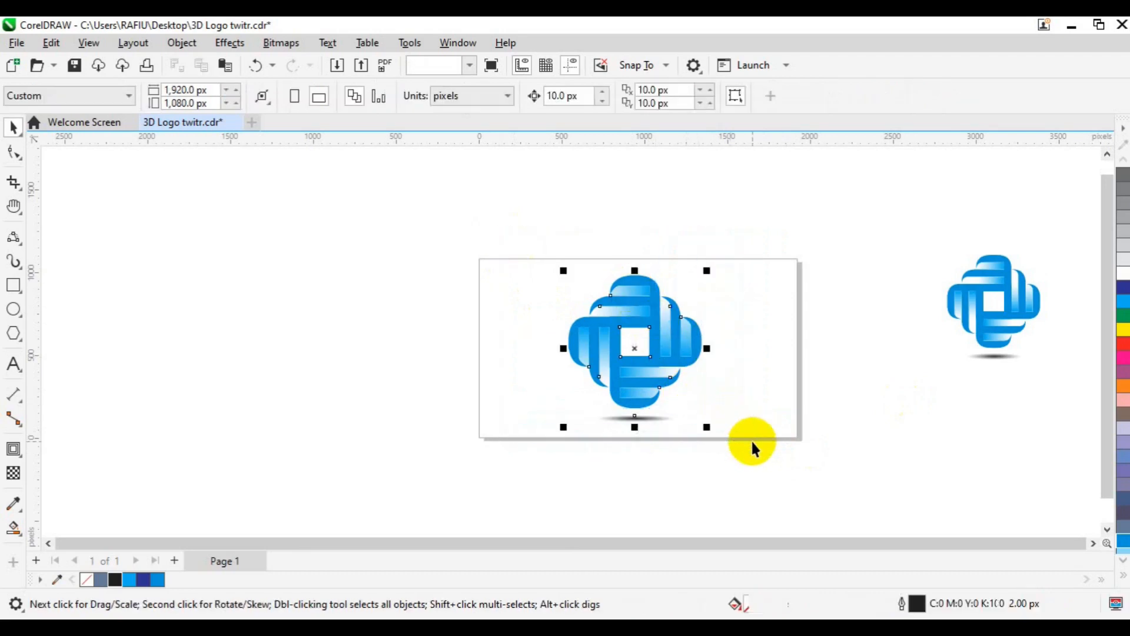
pyautogui.hotkey('ctrl', 'g')
pyautogui.click(807, 487)
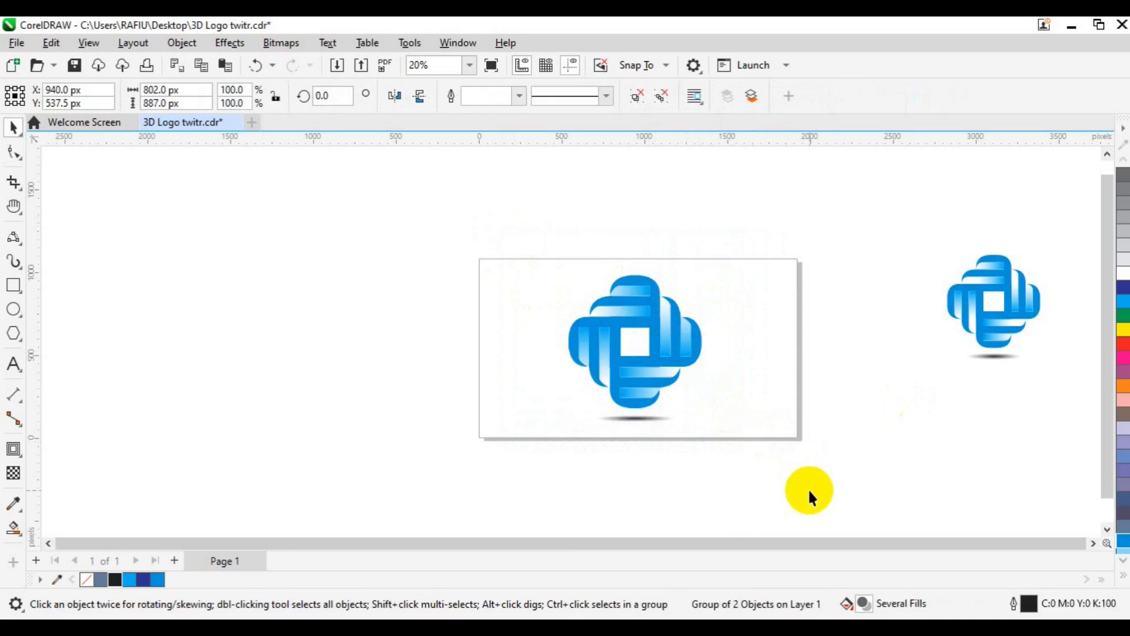